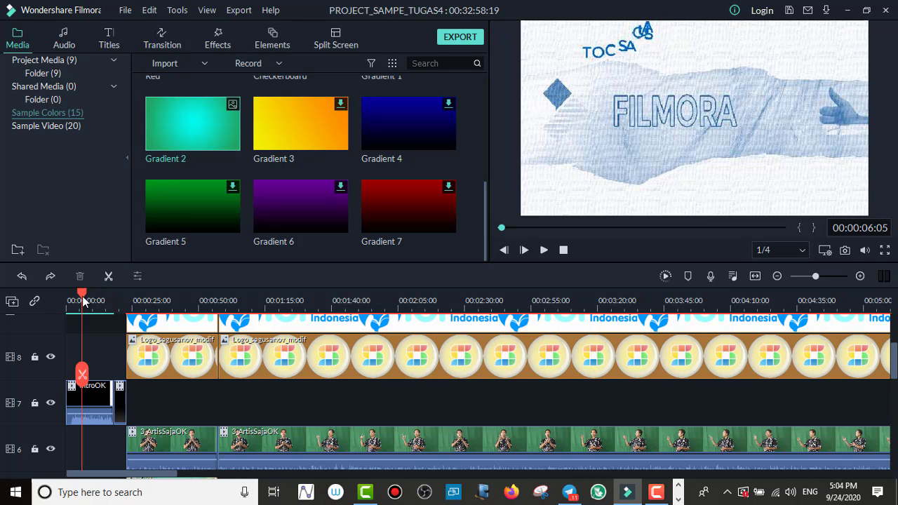
# Step: Move the playhead to about 00:00:31 and inspect the first logo clips on tracks 9 and 8 and the classroom background on track 5
pyautogui.moveTo(83, 300); pyautogui.dragTo(151, 320)
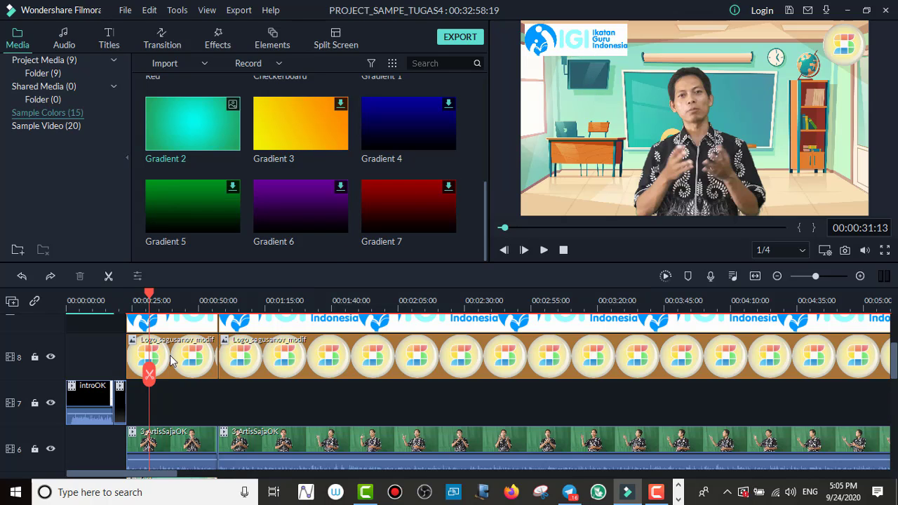
pyautogui.click(138, 326)
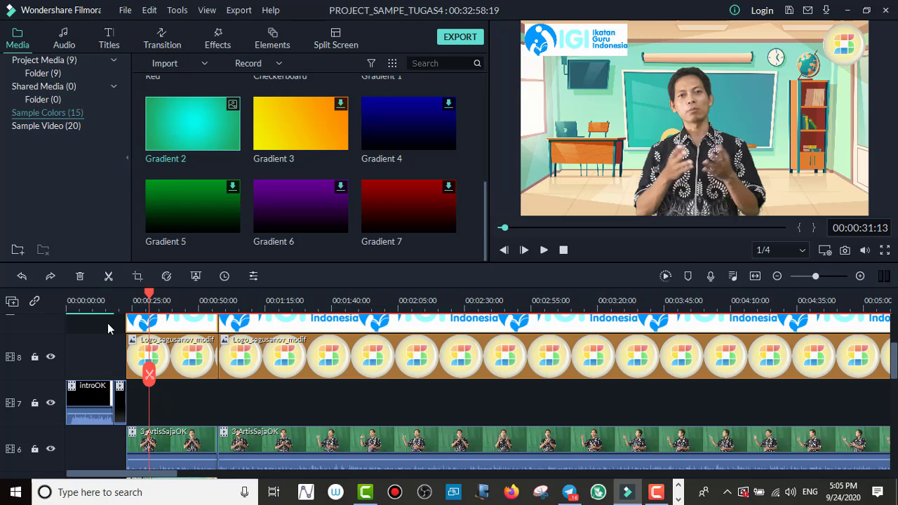
pyautogui.scroll(1, 92, 338)
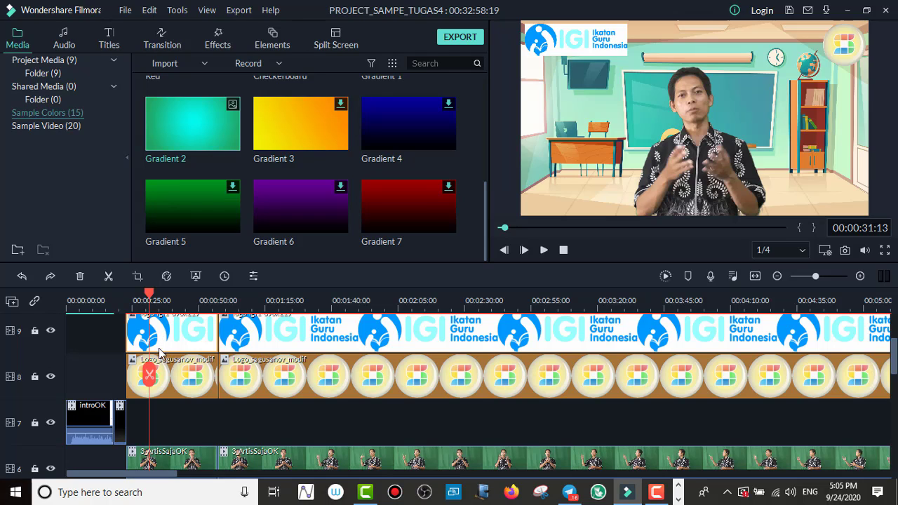
pyautogui.click(166, 380)
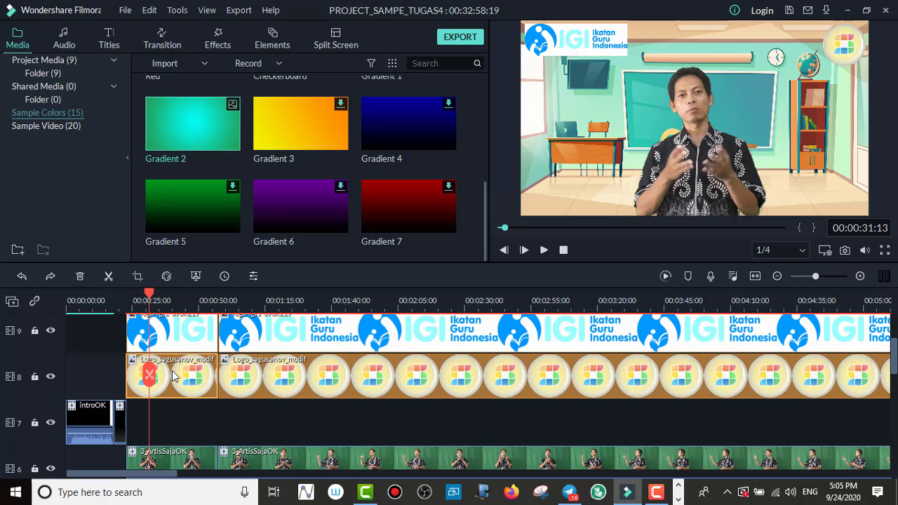
pyautogui.scroll(-3, 172, 371)
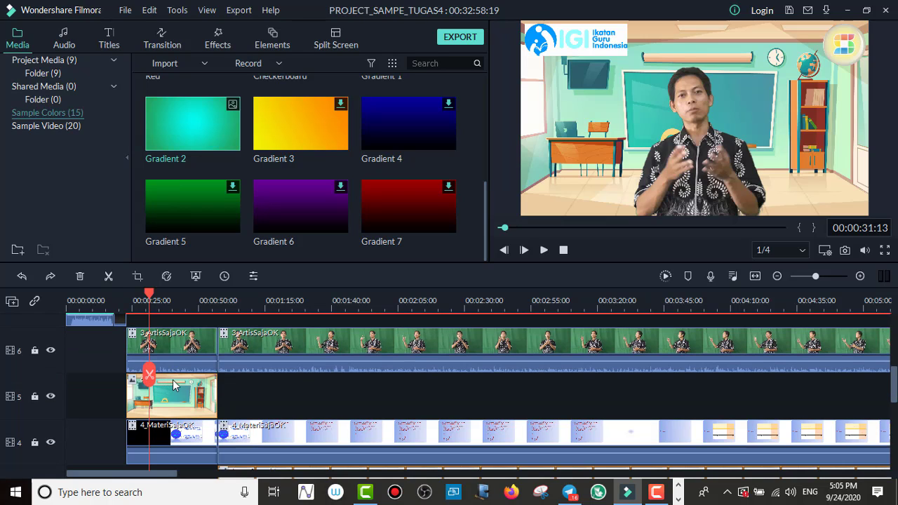
pyautogui.click(172, 395)
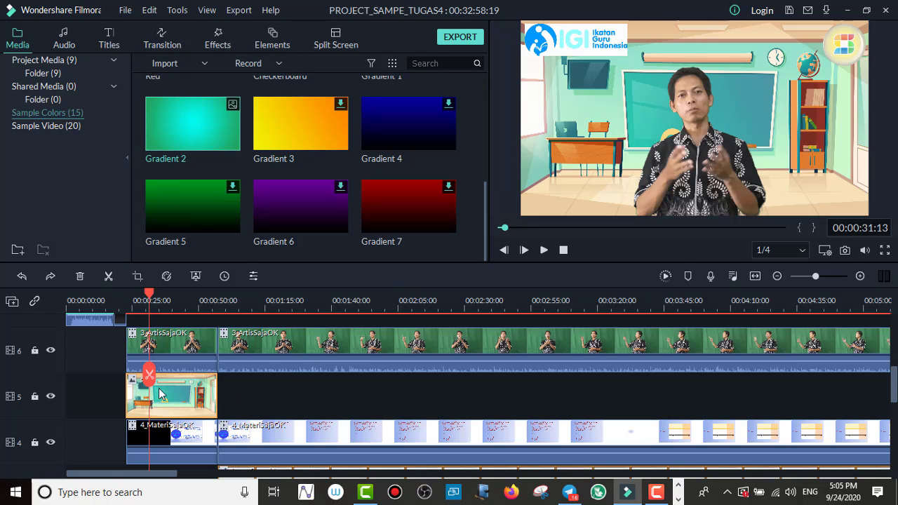
# Step: Examine how the classroom background, material and projector screen clips are layered on tracks 5 to 2
pyautogui.scroll(-5, 187, 397)
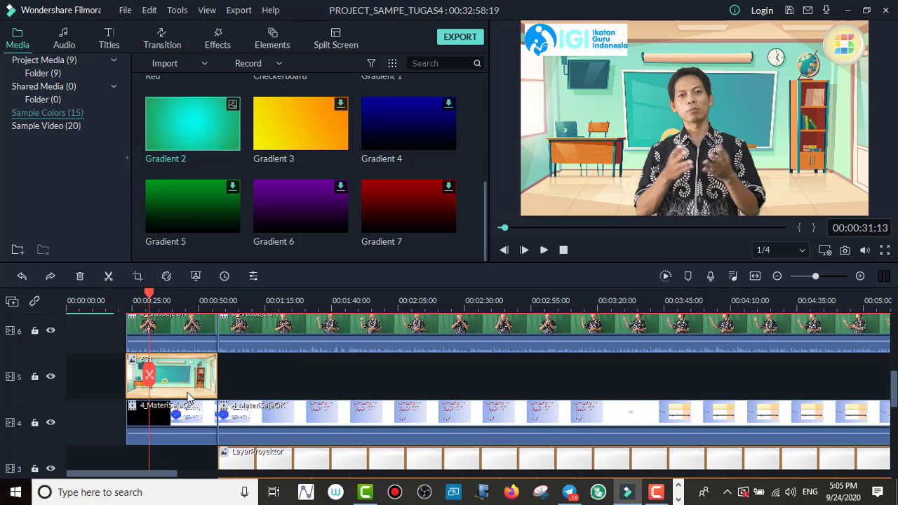
pyautogui.scroll(-1, 190, 400)
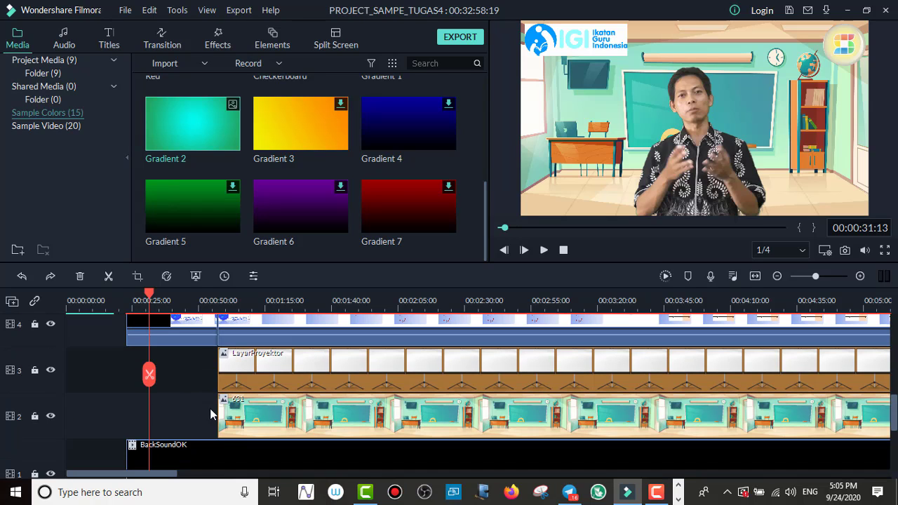
pyautogui.scroll(2, 239, 405)
pyautogui.scroll(1, 231, 399)
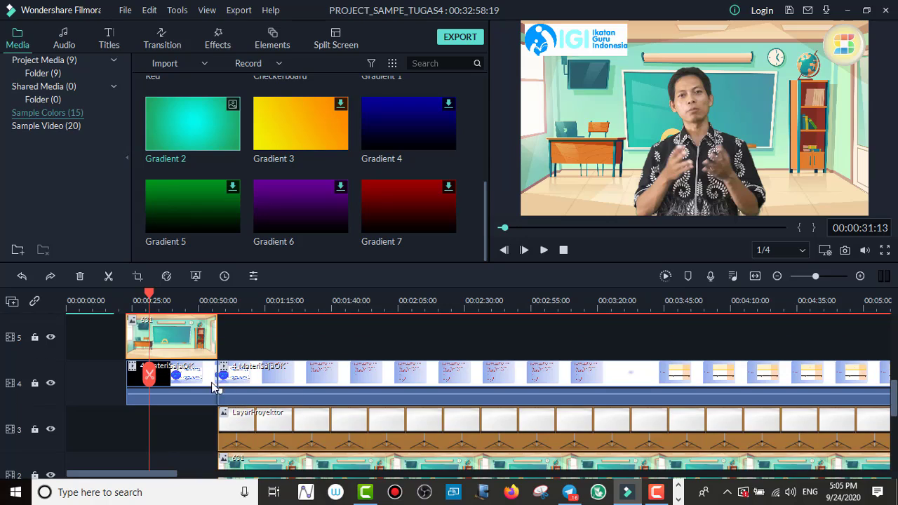
pyautogui.scroll(1, 188, 350)
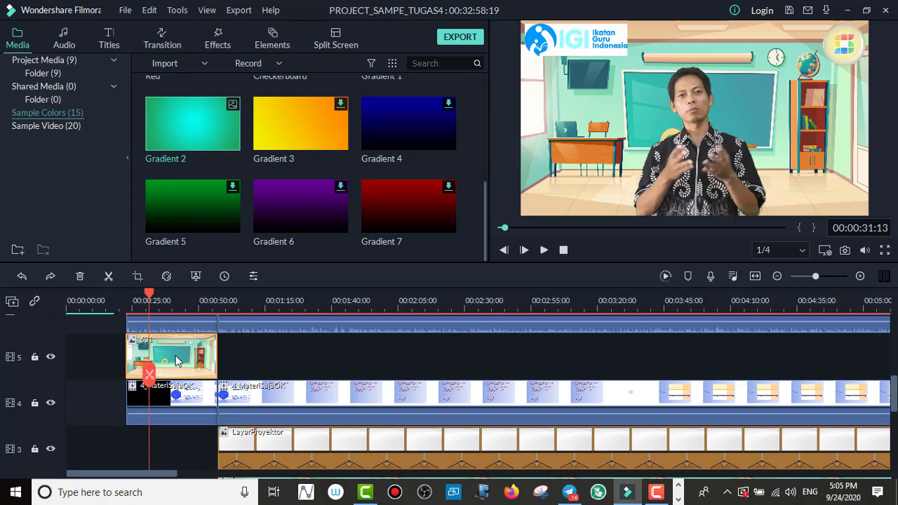
pyautogui.scroll(-2, 234, 393)
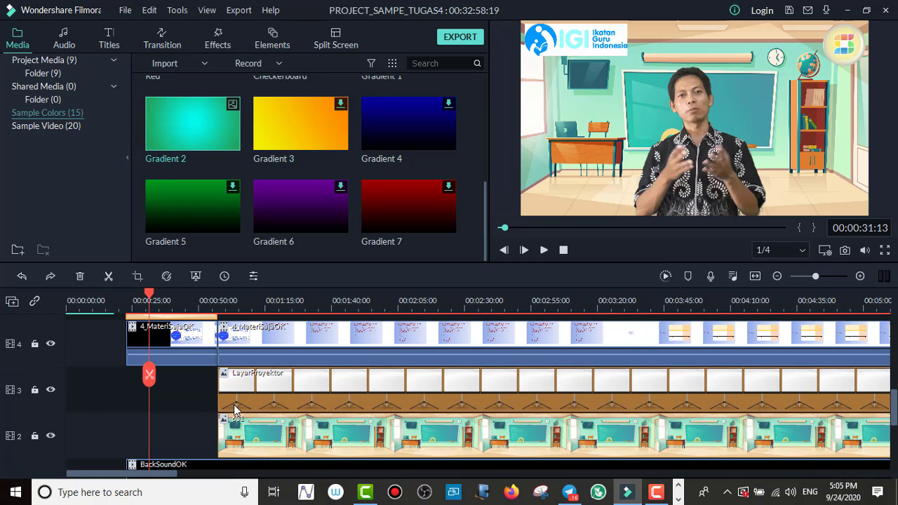
pyautogui.scroll(-1, 235, 410)
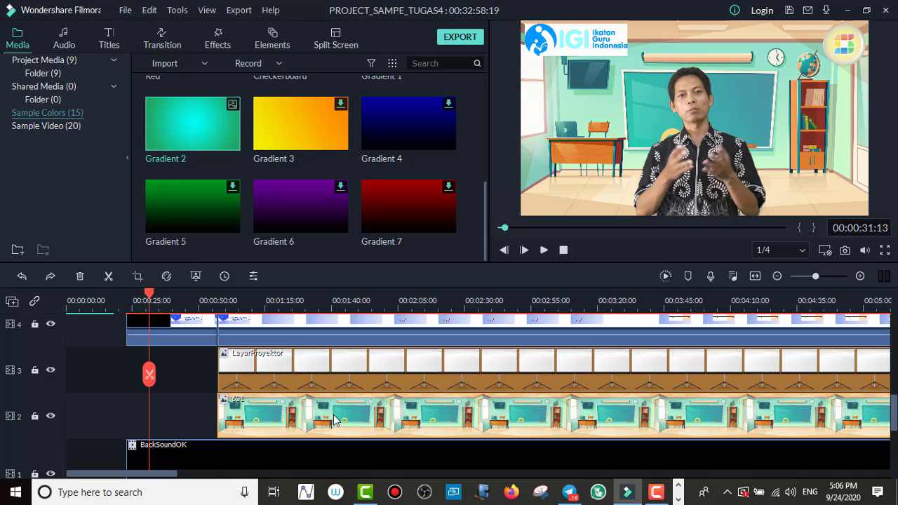
pyautogui.scroll(1, 271, 406)
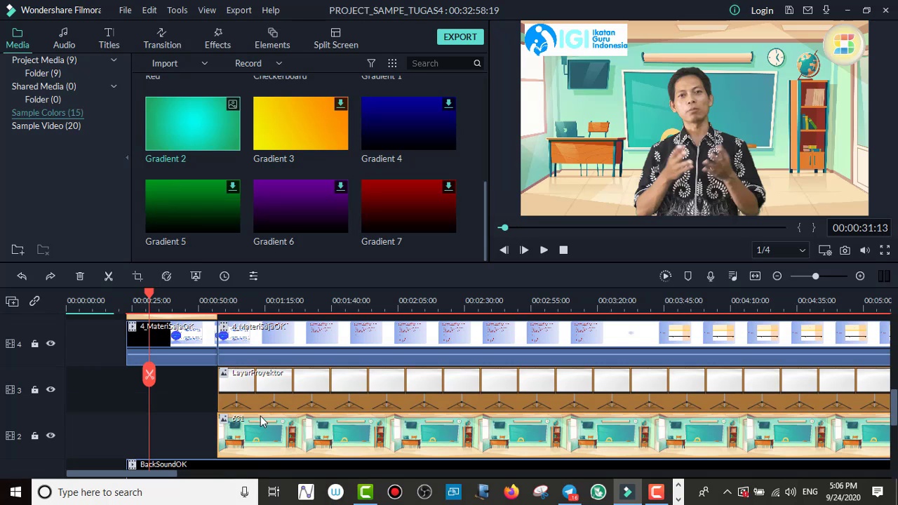
pyautogui.scroll(2, 260, 421)
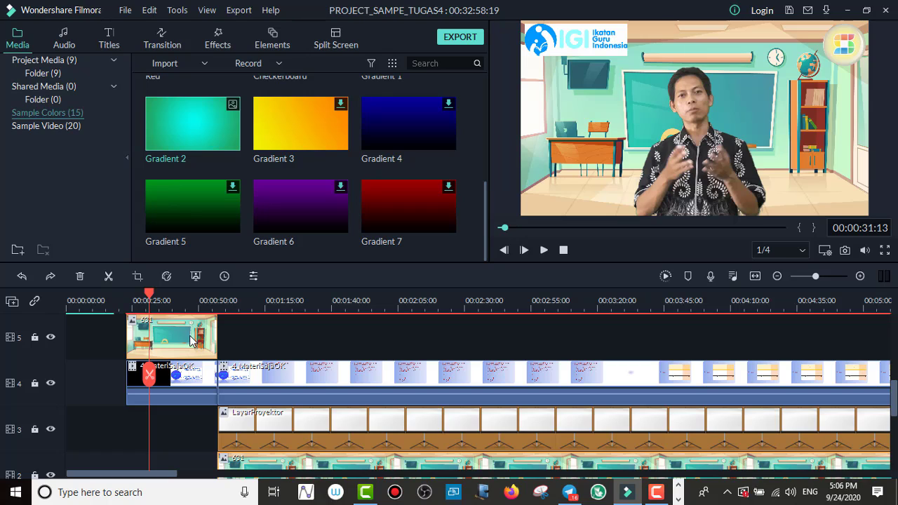
# Step: Review the timeline layers down to the BackSoundOK clip and its volume level, and back up to the logo tracks
pyautogui.scroll(-1, 190, 353)
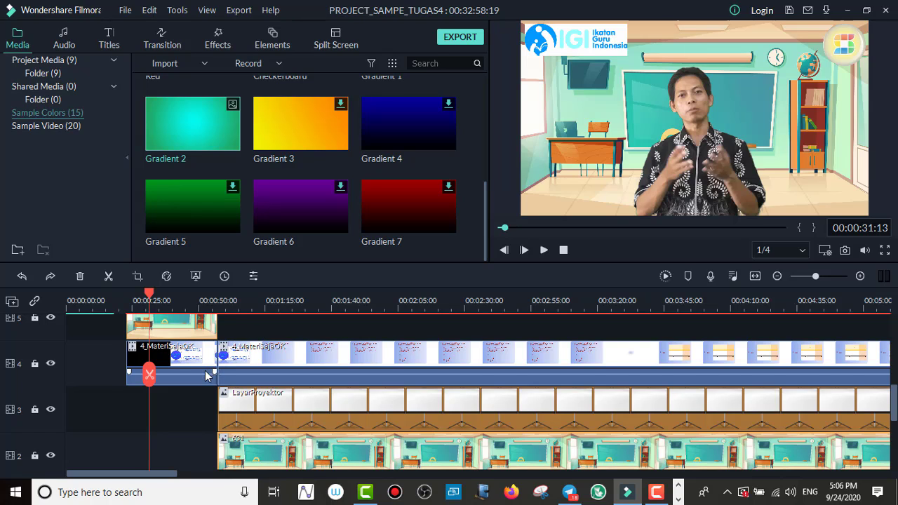
pyautogui.scroll(-3, 205, 375)
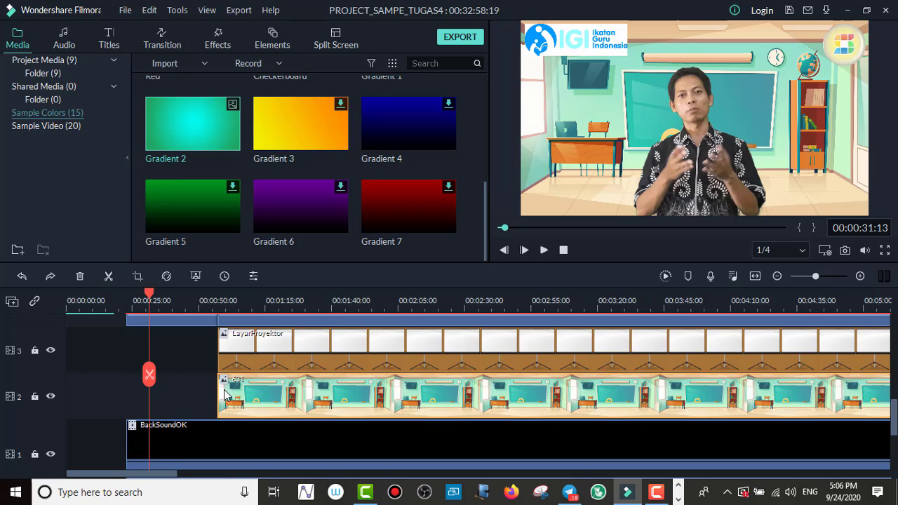
pyautogui.scroll(-1, 256, 402)
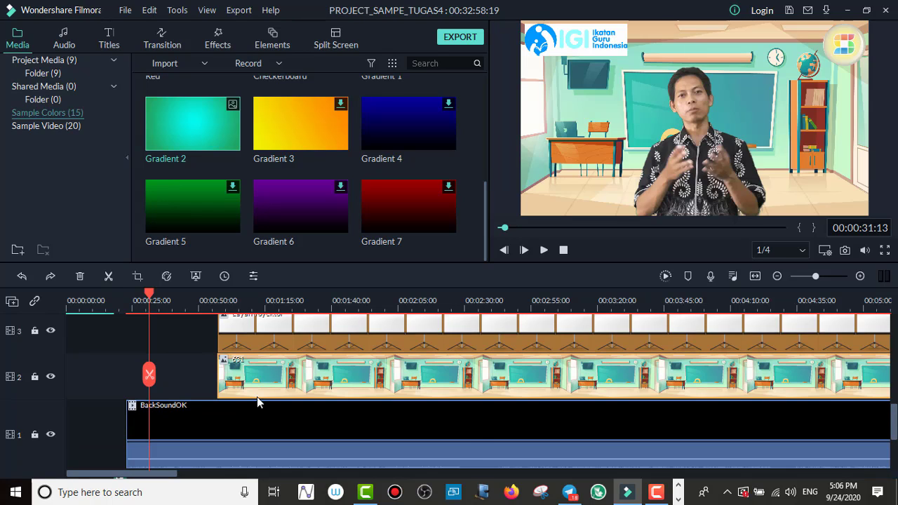
pyautogui.scroll(-1, 257, 396)
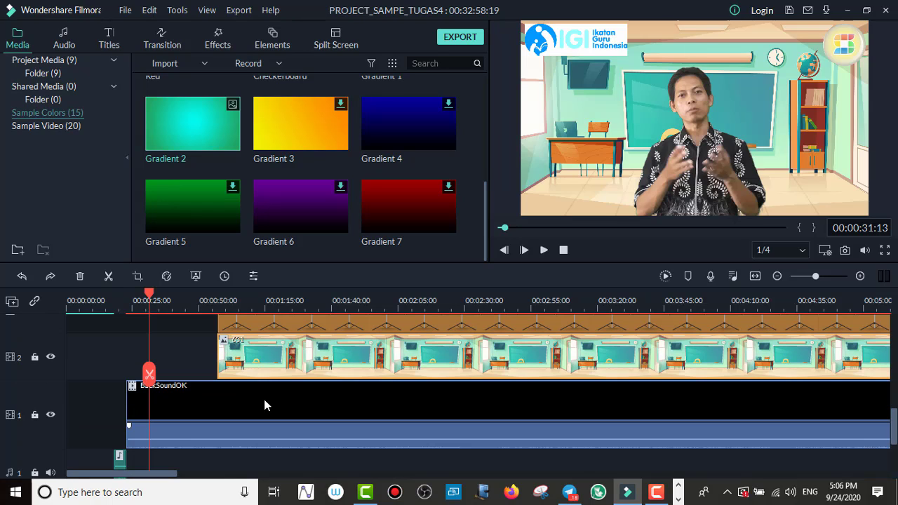
pyautogui.scroll(-1, 264, 405)
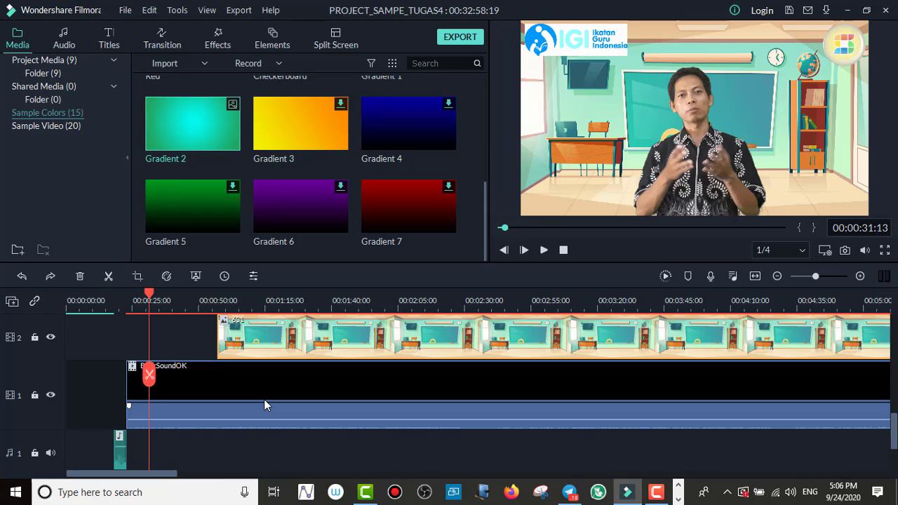
pyautogui.scroll(-1, 264, 401)
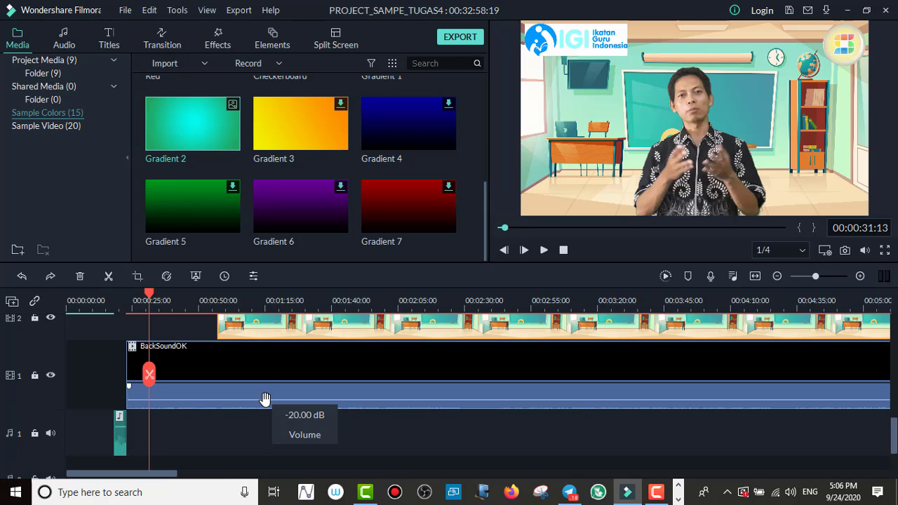
pyautogui.scroll(6, 264, 399)
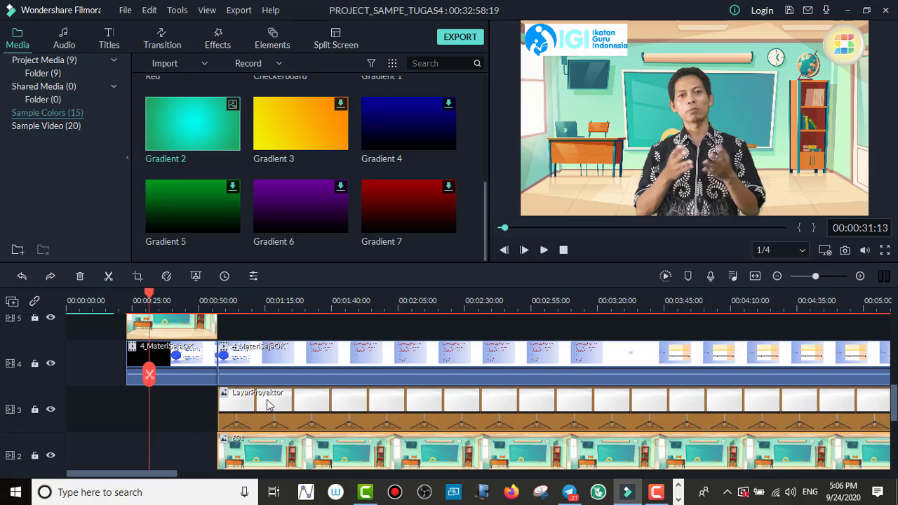
pyautogui.scroll(7, 267, 405)
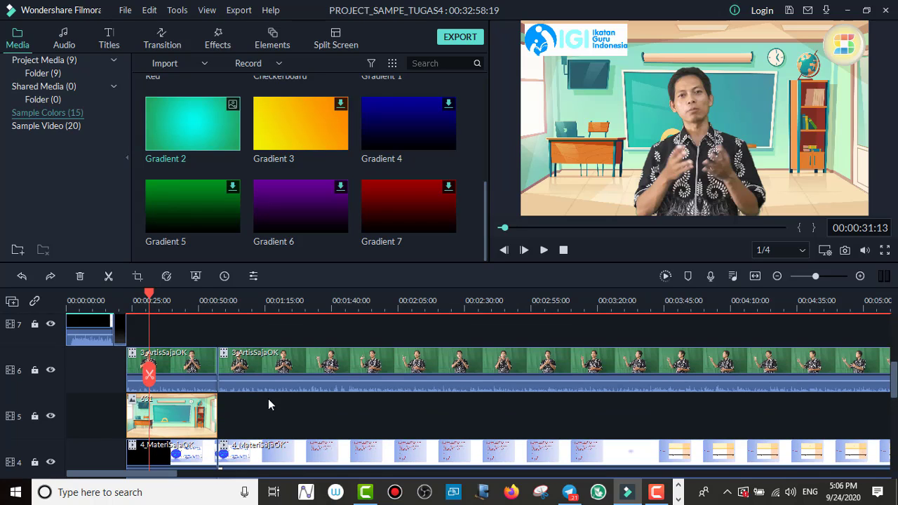
pyautogui.scroll(2, 267, 404)
pyautogui.scroll(2, 270, 404)
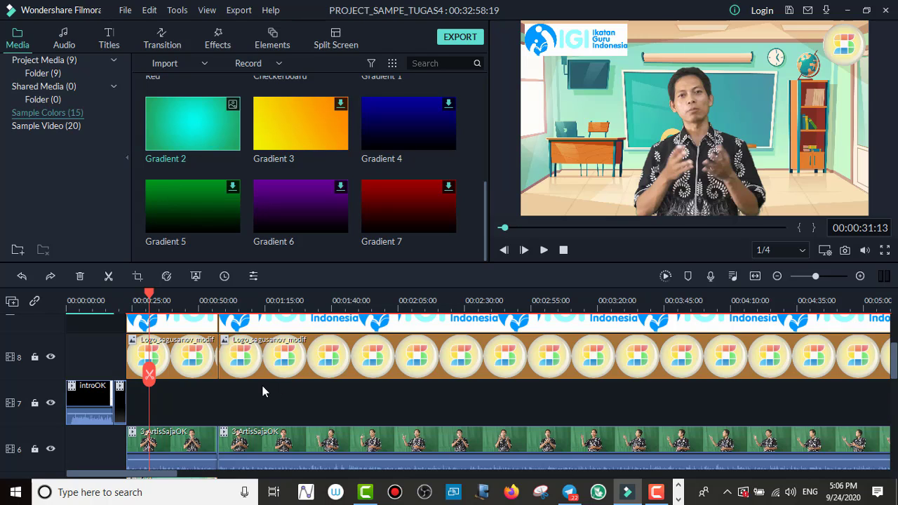
pyautogui.scroll(1, 264, 391)
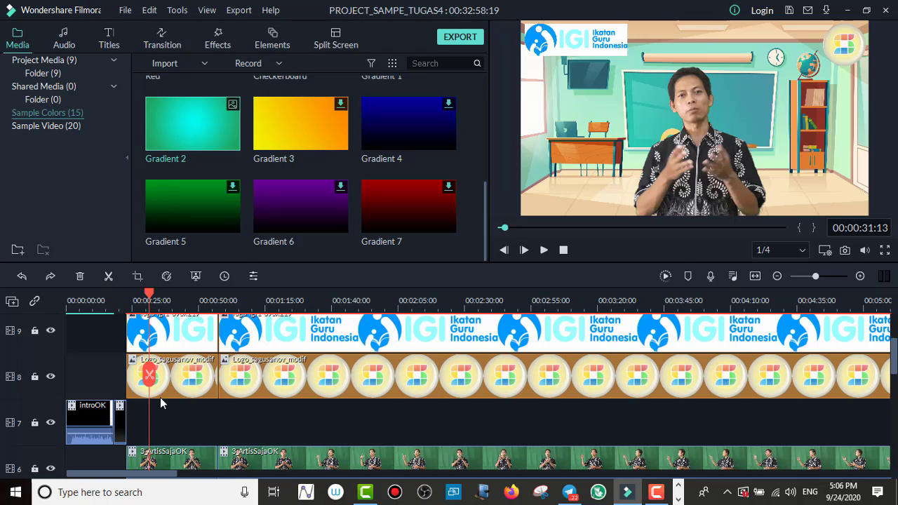
pyautogui.scroll(-1, 154, 403)
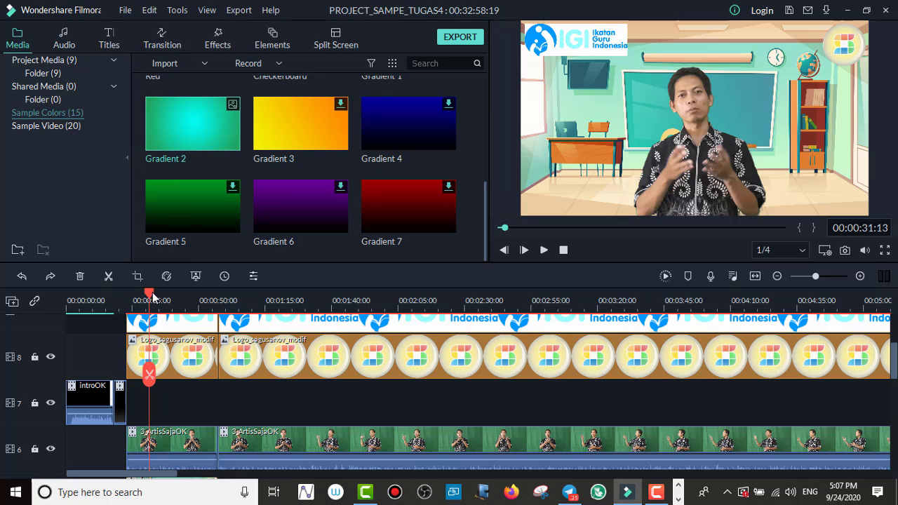
# Step: Position the playhead at 00:00:18:04, on the boundary between the intro and countdown clips on track 7
pyautogui.moveTo(152, 296); pyautogui.dragTo(116, 305)
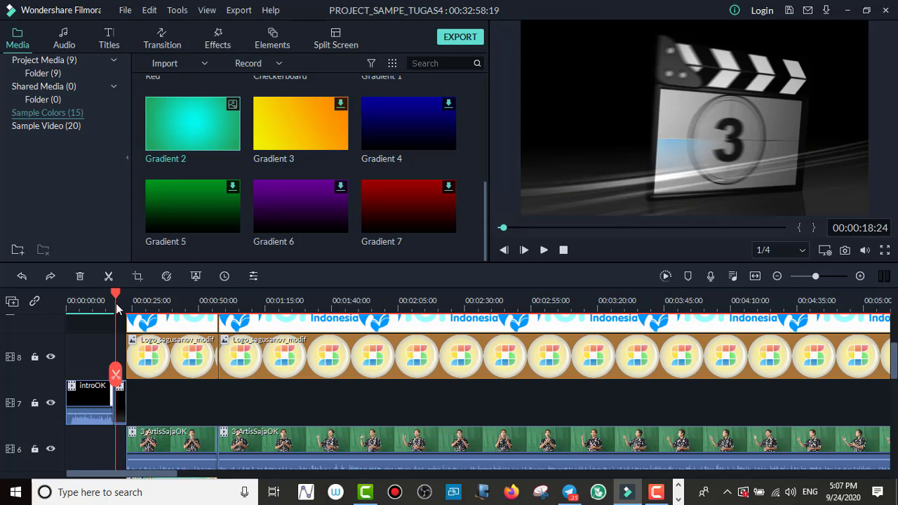
pyautogui.moveTo(117, 308); pyautogui.dragTo(117, 311)
pyautogui.moveTo(143, 299); pyautogui.dragTo(175, 305)
pyautogui.moveTo(118, 294); pyautogui.dragTo(114, 315)
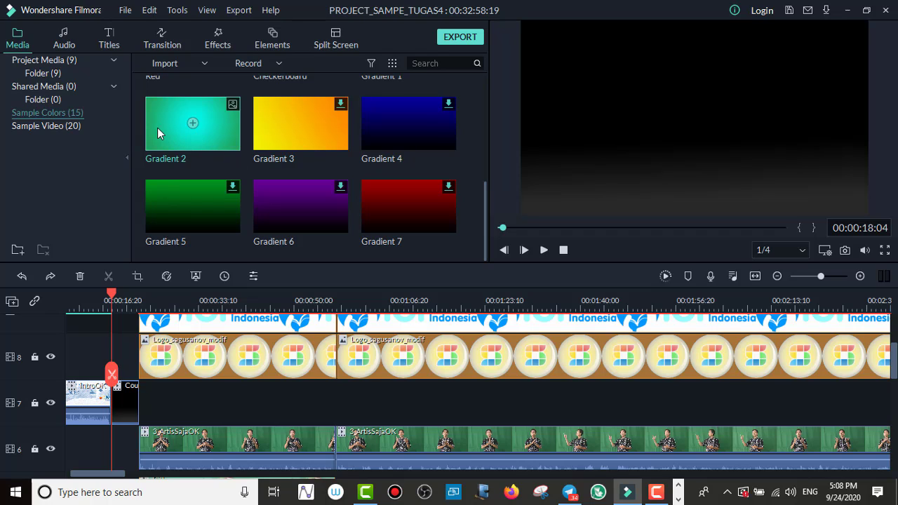
# Step: Insert the Gradient 2 sample color between the intro and countdown clips on track 7, shifting the following clips along
pyautogui.moveTo(156, 120)
pyautogui.mouseDown()
pyautogui.moveTo(153, 261)
pyautogui.moveTo(138, 349)
pyautogui.moveTo(119, 355)
pyautogui.moveTo(113, 401)
pyautogui.mouseUp()
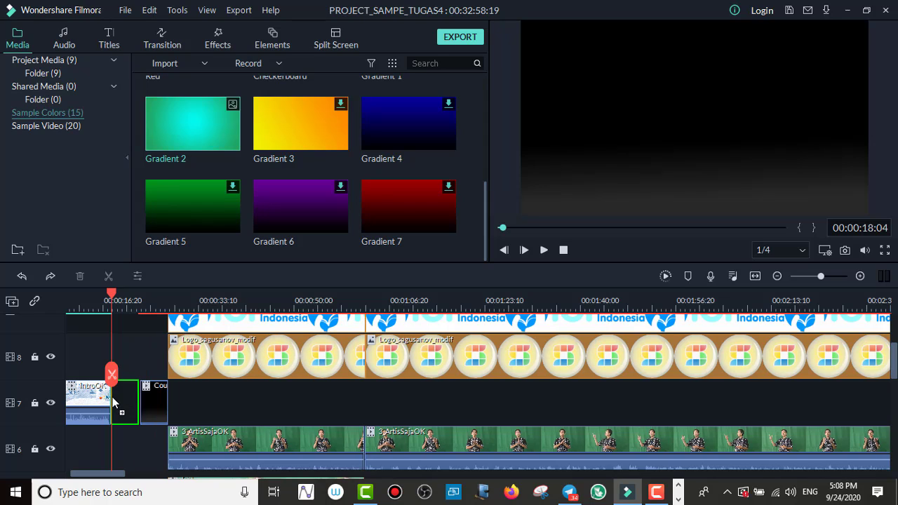
pyautogui.moveTo(112, 397)
pyautogui.mouseDown()
pyautogui.moveTo(129, 398)
pyautogui.moveTo(114, 405)
pyautogui.mouseUp()
pyautogui.moveTo(114, 403); pyautogui.dragTo(119, 401)
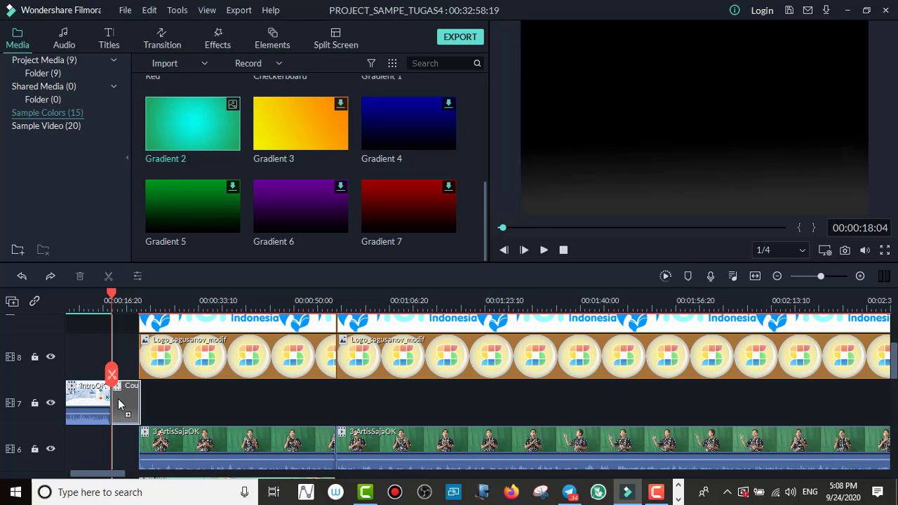
pyautogui.moveTo(119, 404); pyautogui.dragTo(114, 404)
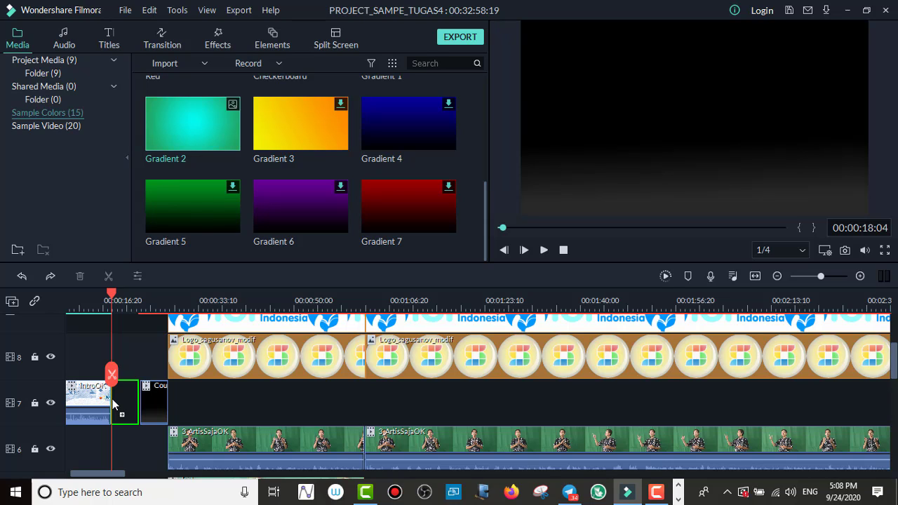
pyautogui.moveTo(114, 404); pyautogui.dragTo(116, 404)
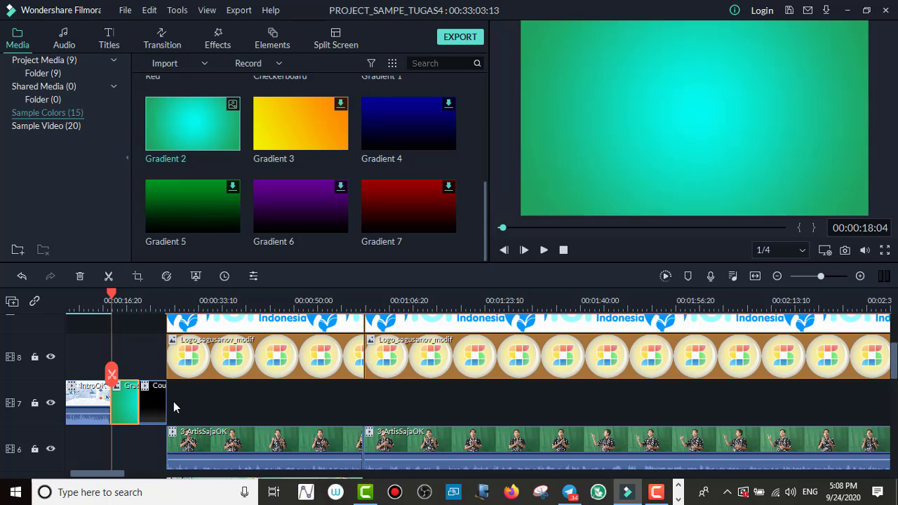
# Step: Check the alignment of the clips on all video and audio tracks following the inserted gradient
pyautogui.scroll(2, 173, 401)
pyautogui.scroll(2, 174, 402)
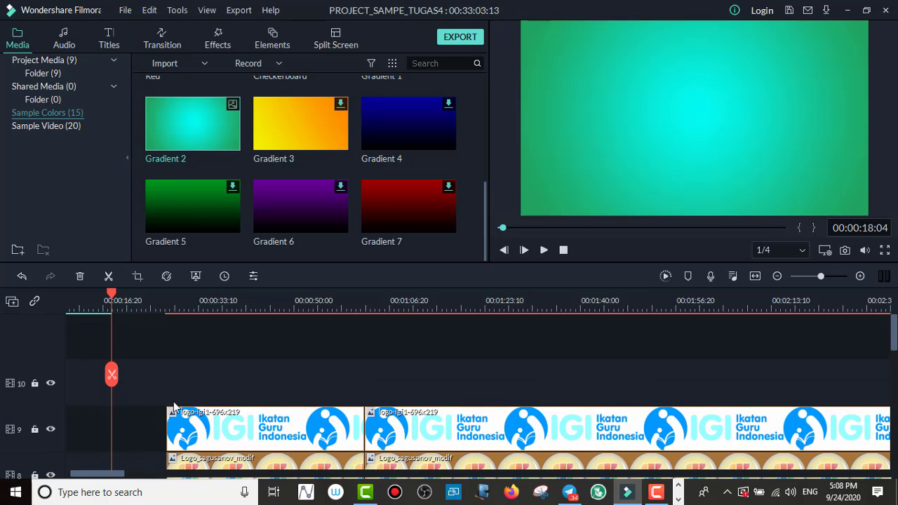
pyautogui.scroll(-1, 173, 401)
pyautogui.scroll(-6, 174, 407)
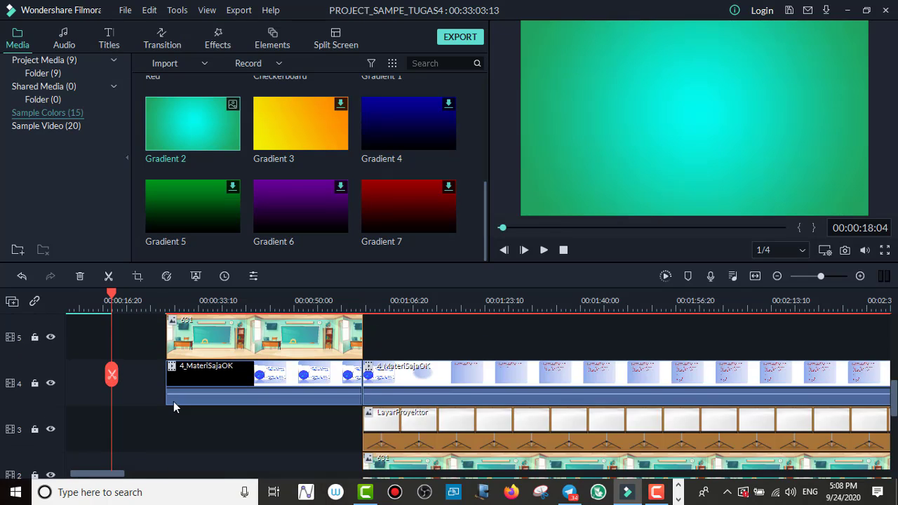
pyautogui.scroll(-3, 175, 406)
pyautogui.scroll(2, 174, 407)
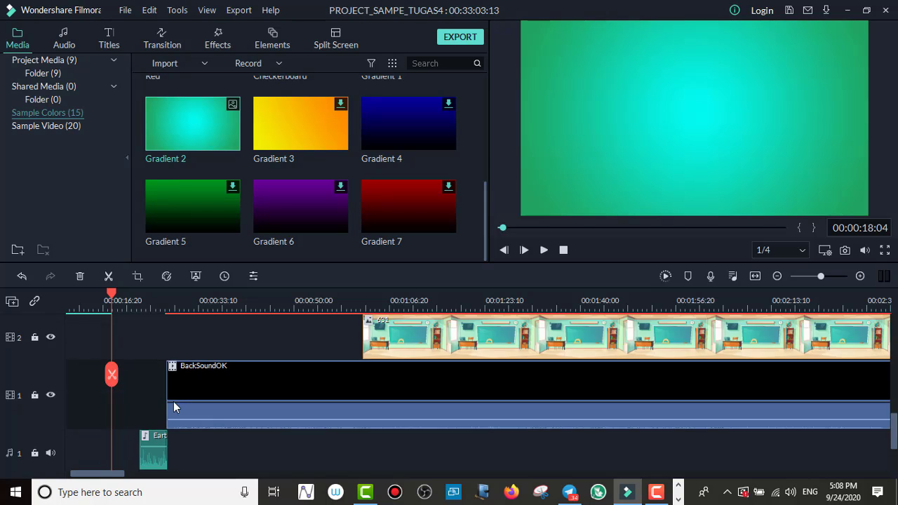
pyautogui.scroll(5, 174, 404)
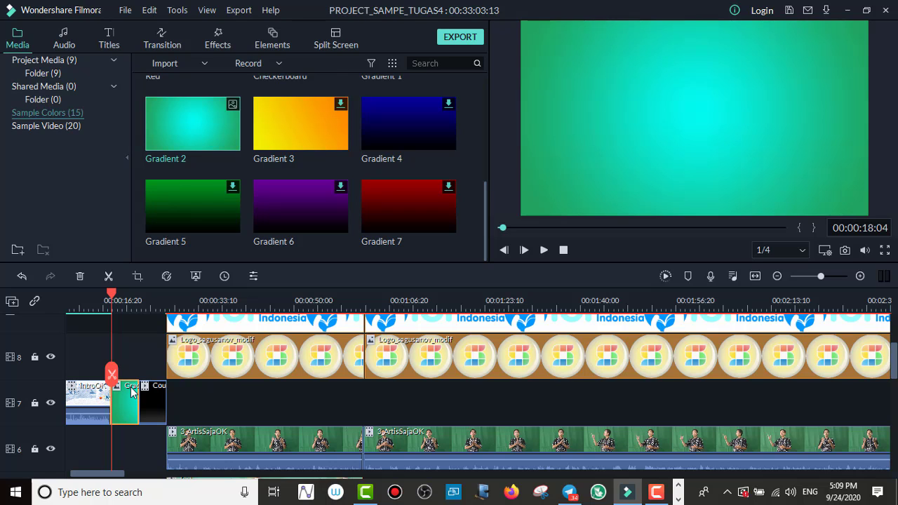
# Step: Look over the upper timeline tracks, the sample colors and the project media clips
pyautogui.scroll(1, 130, 388)
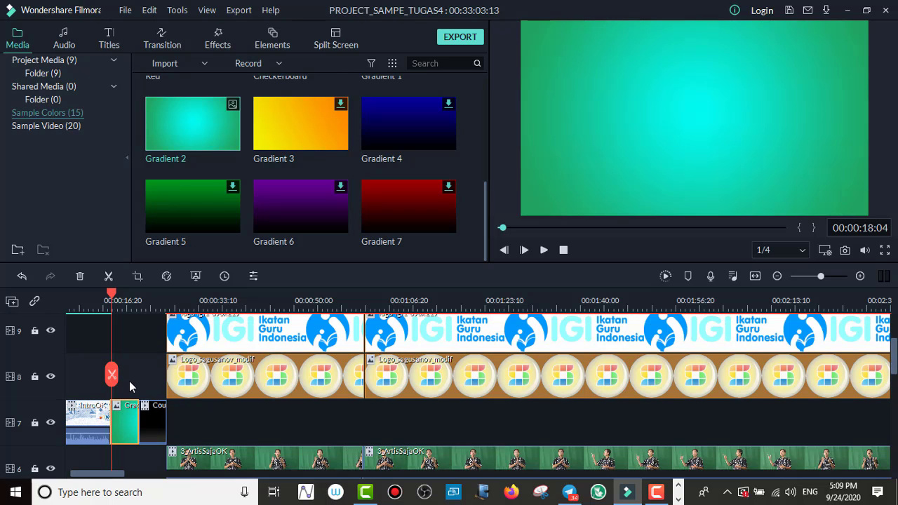
pyautogui.scroll(2, 129, 387)
pyautogui.scroll(2, 129, 381)
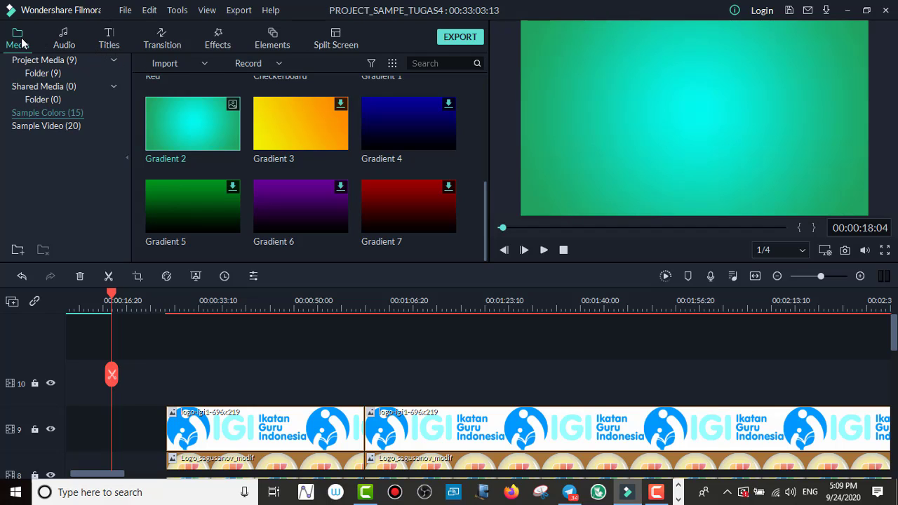
pyautogui.scroll(3, 298, 124)
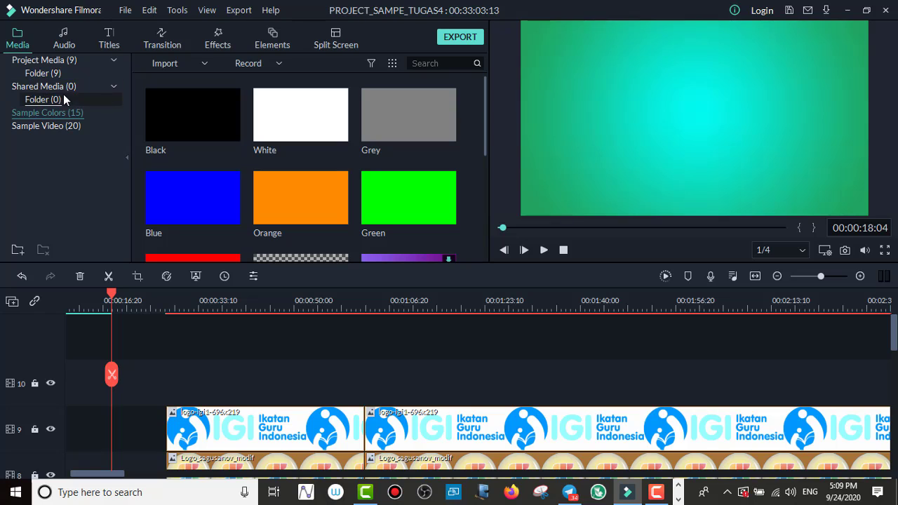
pyautogui.click(89, 44)
pyautogui.click(17, 42)
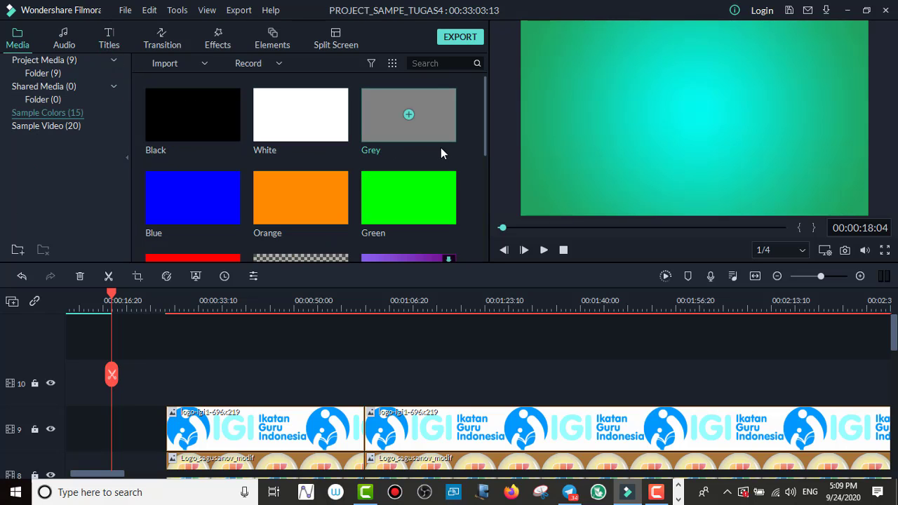
pyautogui.scroll(-5, 442, 176)
pyautogui.scroll(5, 256, 200)
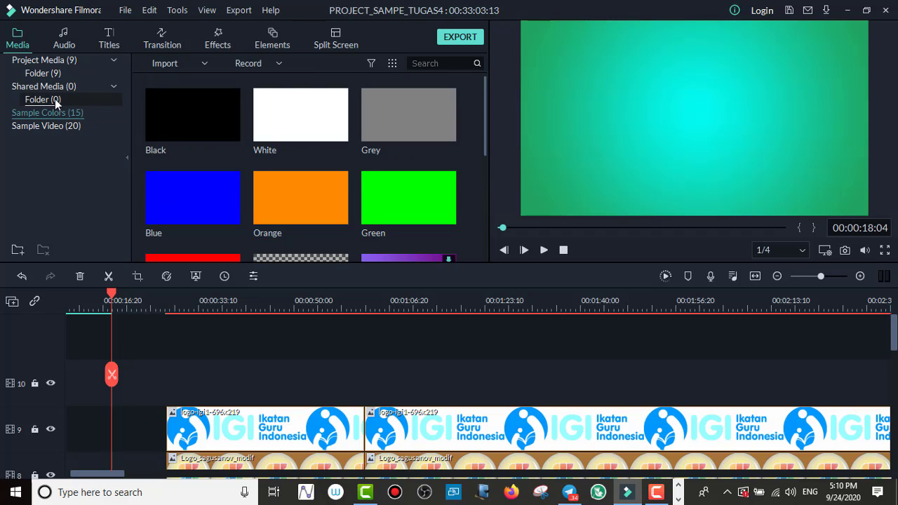
pyautogui.click(49, 61)
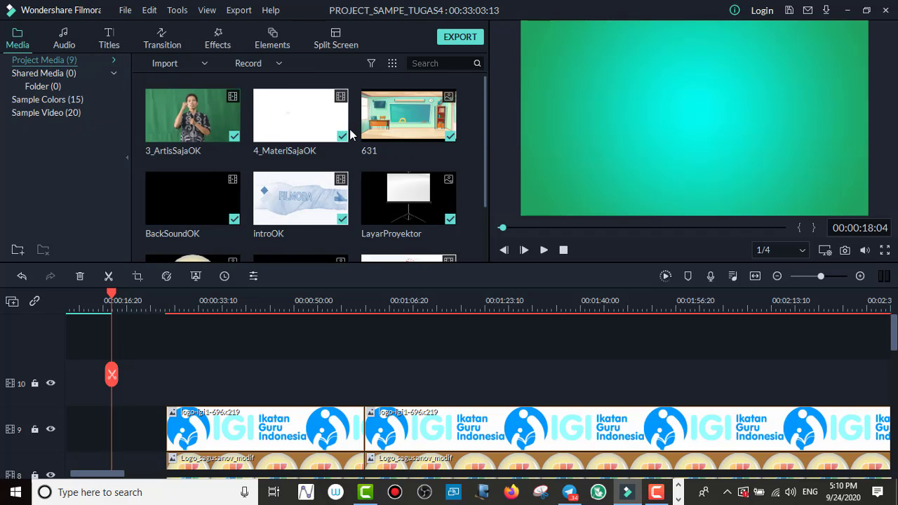
pyautogui.scroll(-2, 348, 136)
pyautogui.scroll(2, 290, 179)
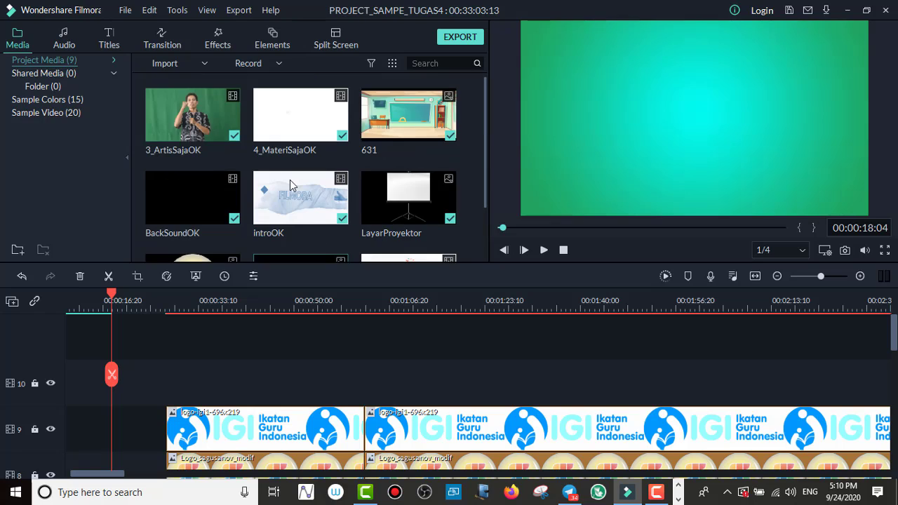
pyautogui.scroll(-2, 289, 179)
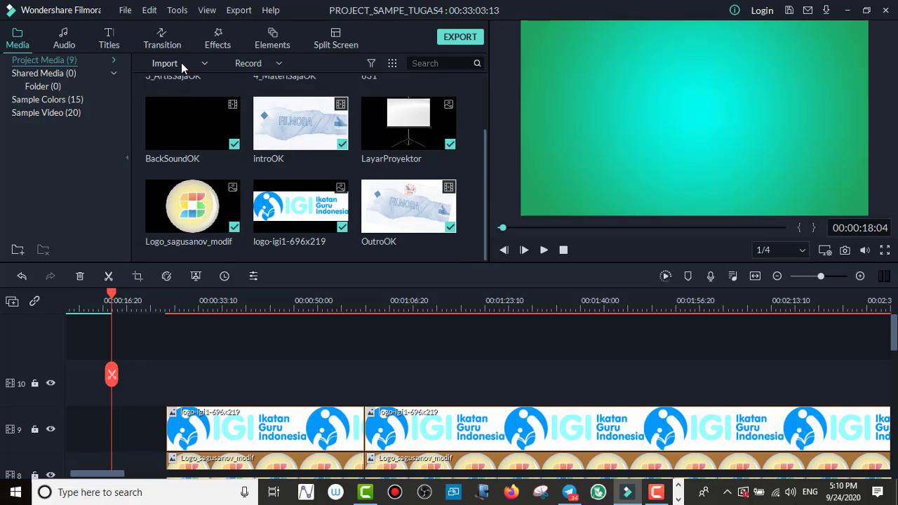
# Step: Import the Fotoku_ling and LogoSMAN3_png images from the ASET_TUGAS2_OK folder inside TUGAS2
pyautogui.moveTo(176, 62)
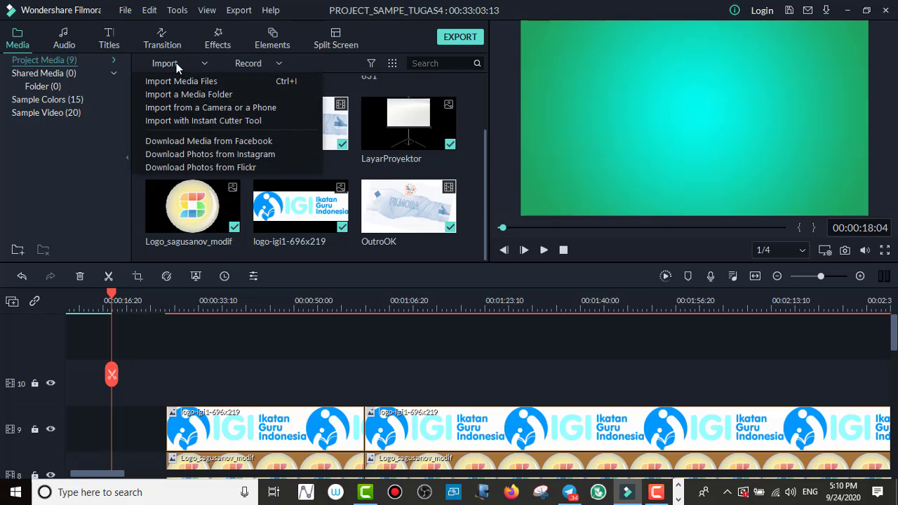
pyautogui.click(210, 84)
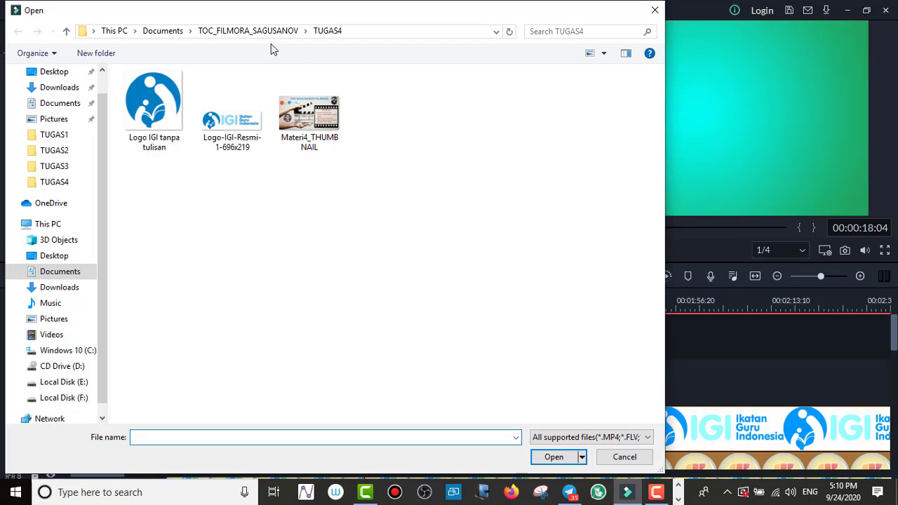
pyautogui.click(250, 32)
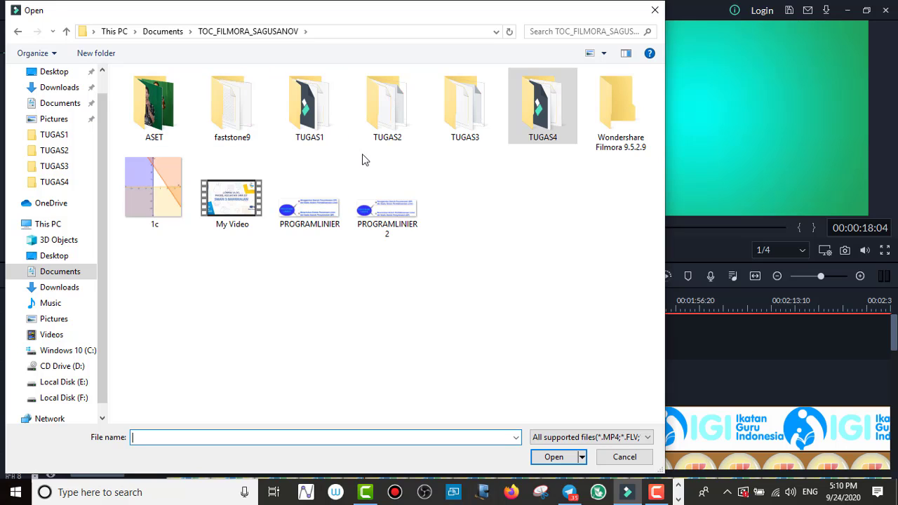
pyautogui.doubleClick(387, 112)
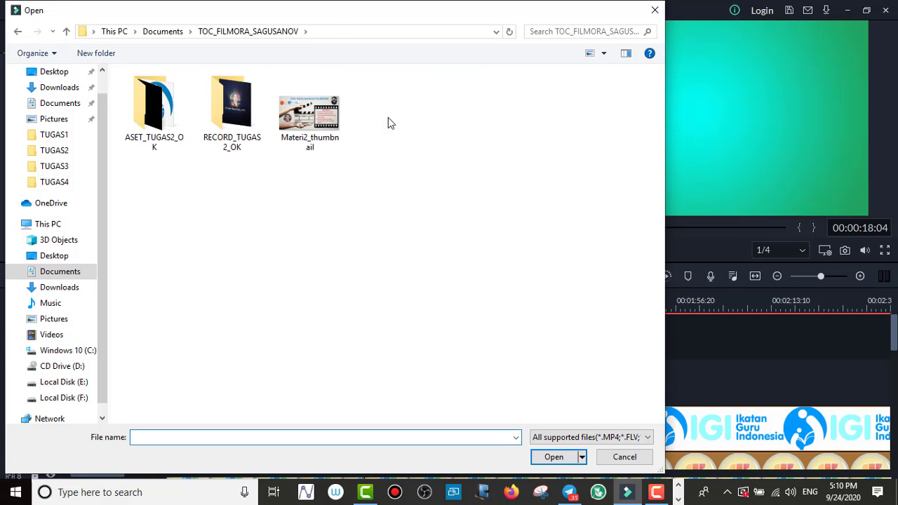
pyautogui.click(149, 110)
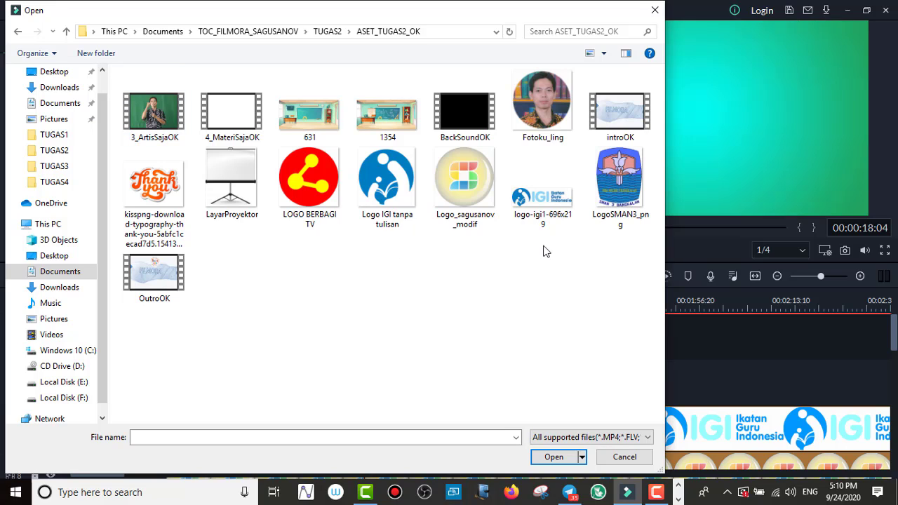
pyautogui.click(541, 113)
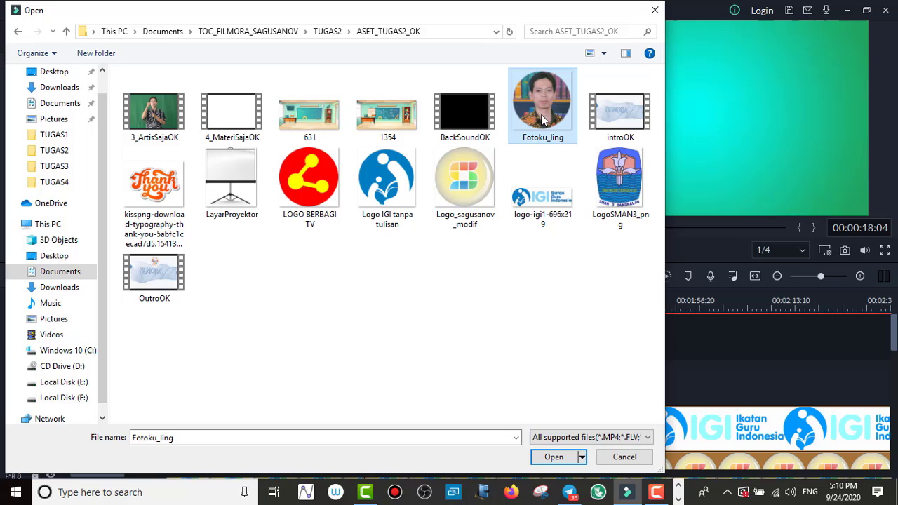
pyautogui.keyDown('ctrl'); pyautogui.click(629, 188); pyautogui.keyUp('ctrl')
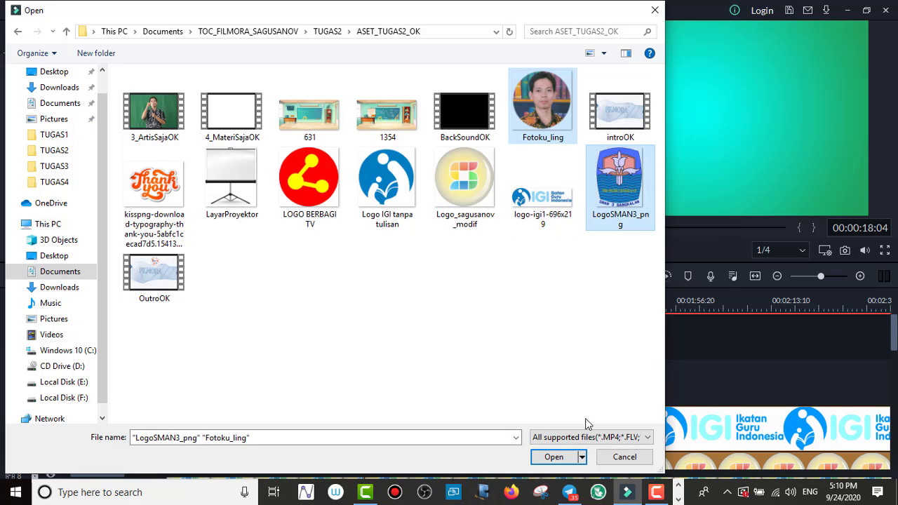
pyautogui.click(552, 457)
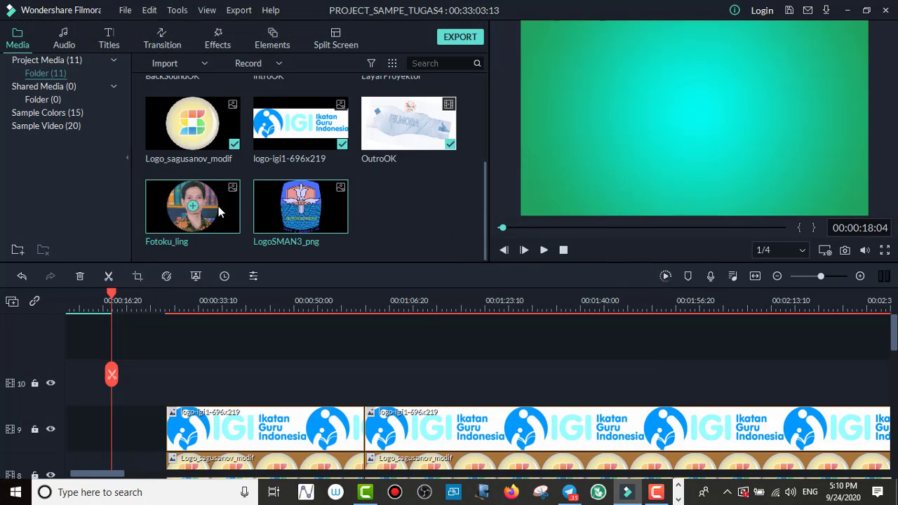
pyautogui.click(218, 209)
pyautogui.click(324, 211)
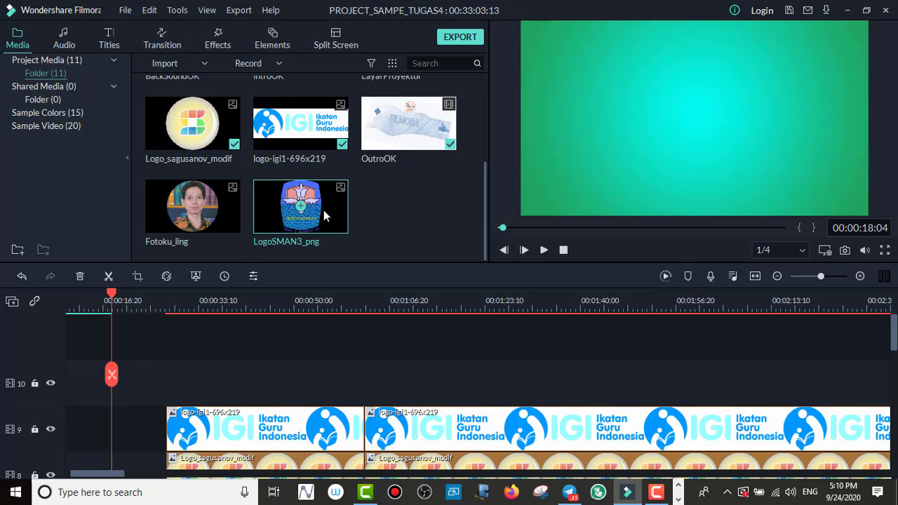
pyautogui.keyDown('ctrl'); pyautogui.click(229, 228); pyautogui.keyUp('ctrl')
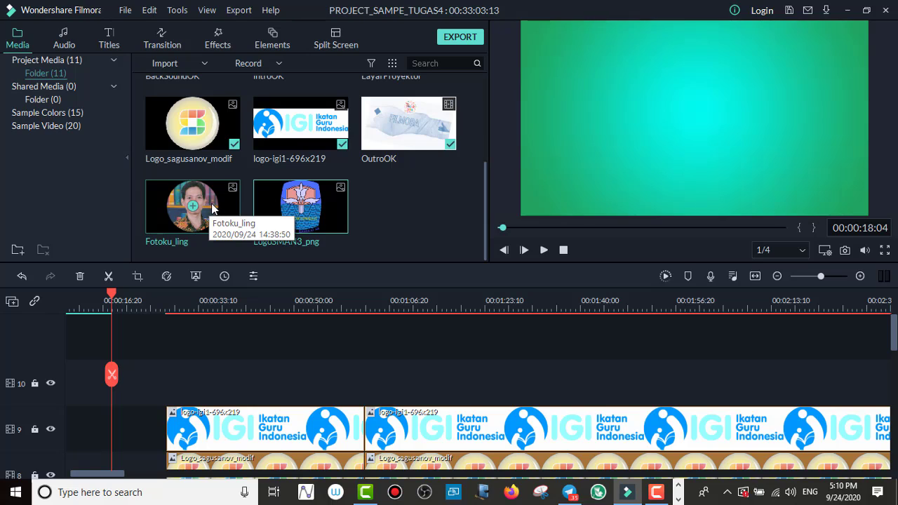
pyautogui.moveTo(213, 209); pyautogui.dragTo(170, 334)
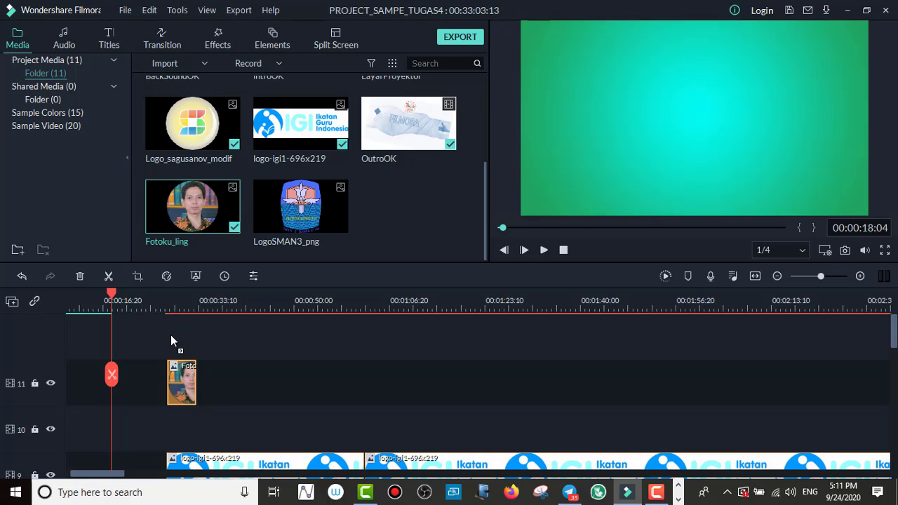
pyautogui.click(30, 277)
# Step: Place the Fotoku_ling photo on track 10 at 00:00:18:04, aligned with the Gradient 2 clip
pyautogui.scroll(-3, 153, 353)
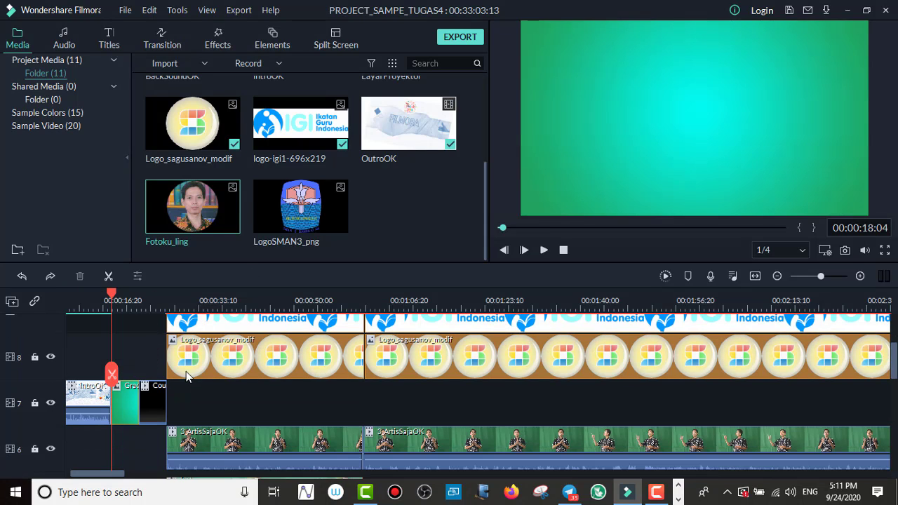
pyautogui.scroll(1, 179, 375)
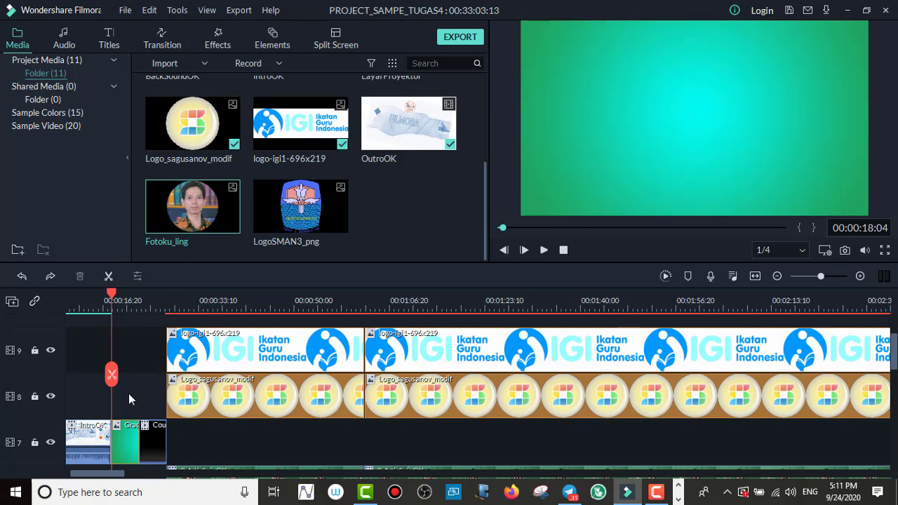
pyautogui.scroll(1, 129, 395)
pyautogui.scroll(1, 126, 330)
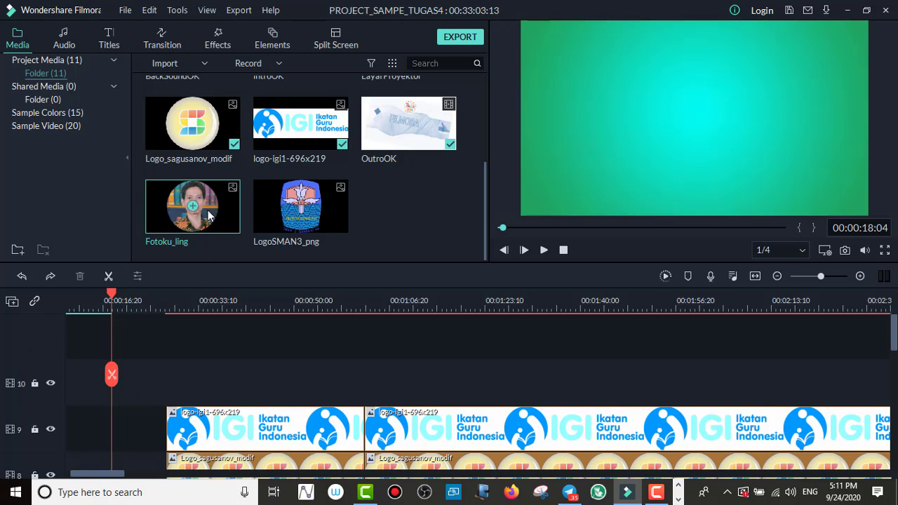
pyautogui.moveTo(208, 212); pyautogui.dragTo(118, 377)
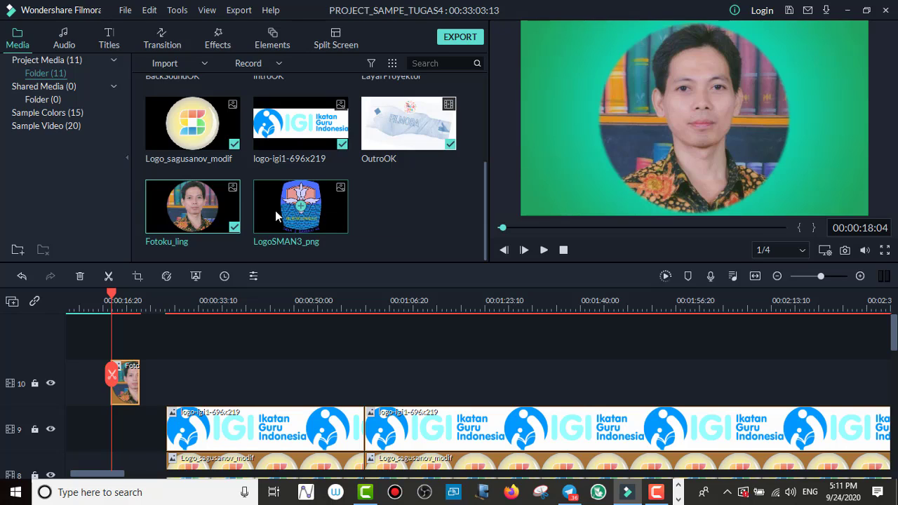
# Step: Add the LogoSMAN3_png image to the timeline on track 11, directly above the Fotoku_ling photo clip
pyautogui.moveTo(275, 211); pyautogui.dragTo(141, 382)
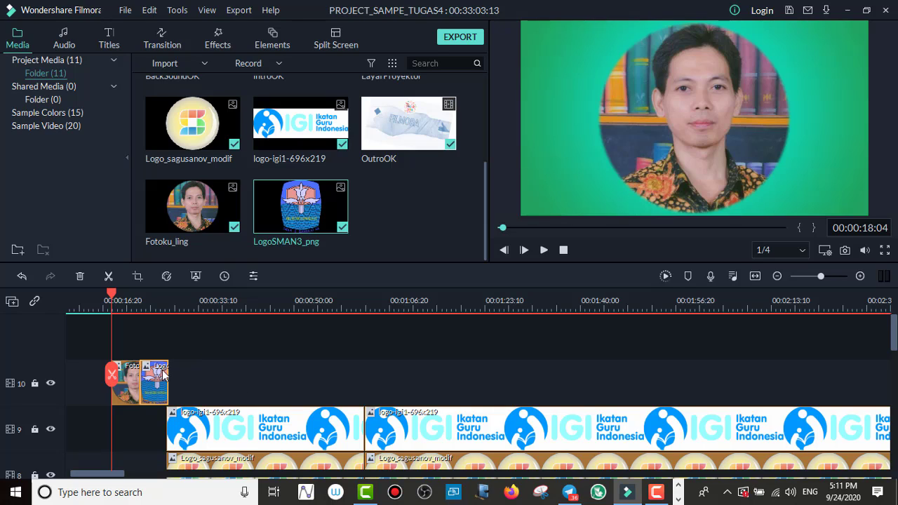
pyautogui.moveTo(156, 384); pyautogui.dragTo(132, 355)
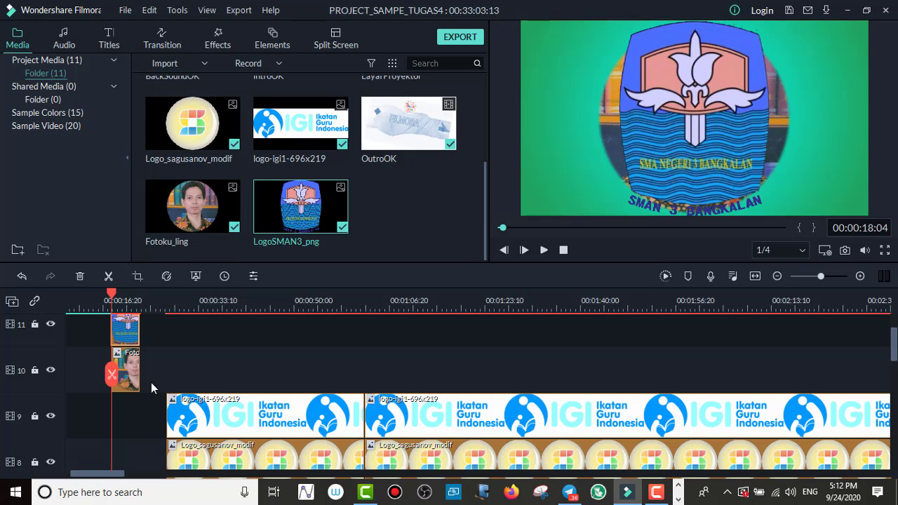
pyautogui.scroll(-2, 151, 382)
pyautogui.scroll(2, 151, 382)
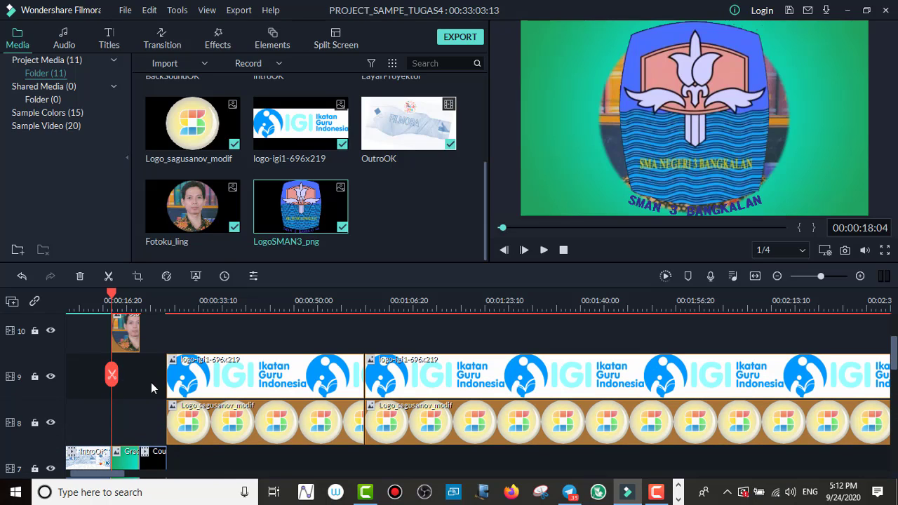
# Step: With the playhead at 00:00:21:07, shrink the school logo to about half size and place it at the left side of the video frame
pyautogui.moveTo(110, 295); pyautogui.dragTo(131, 300)
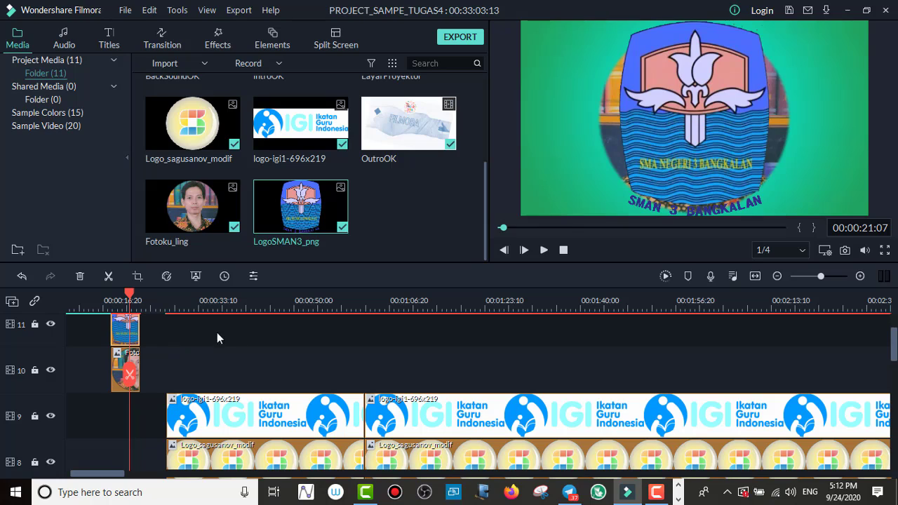
pyautogui.doubleClick(125, 333)
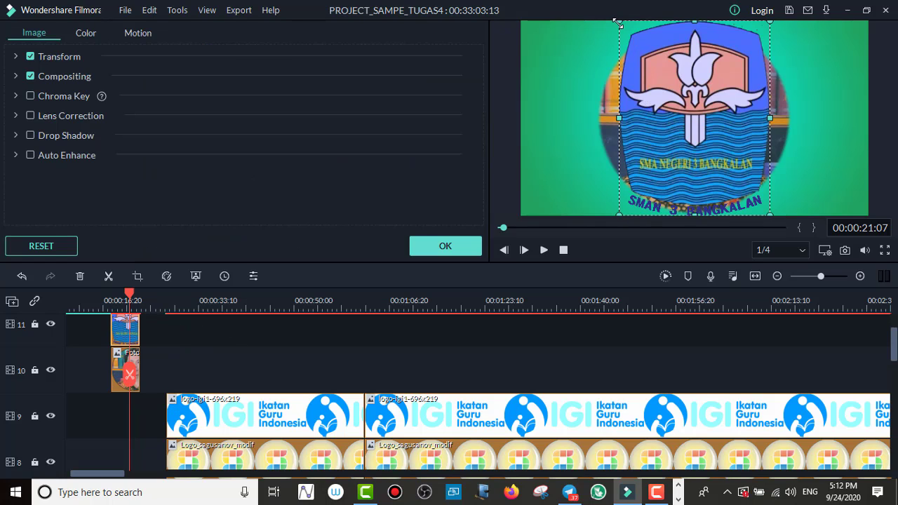
pyautogui.moveTo(618, 22); pyautogui.dragTo(689, 113)
pyautogui.moveTo(727, 147); pyautogui.dragTo(574, 109)
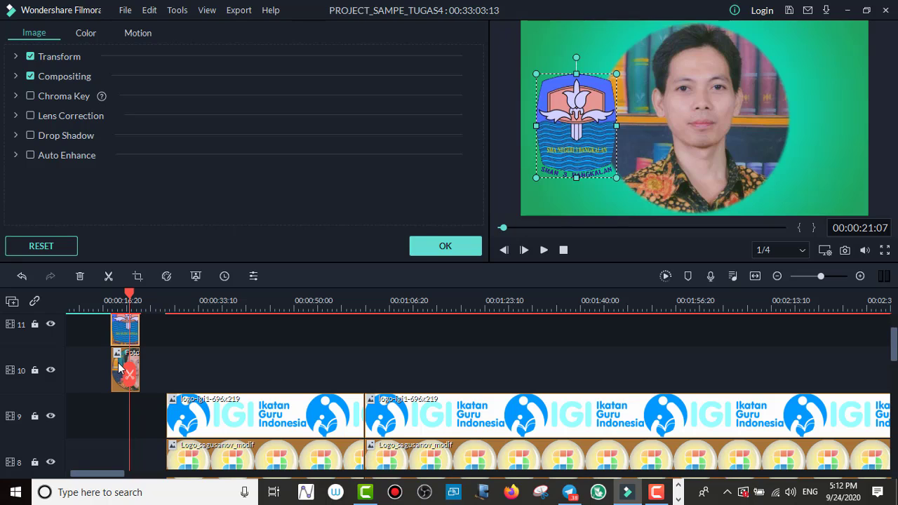
# Step: Shrink the Fotoku_ling photo to about the logo's height, place it in the frame's right half, and move the logo inward to balance them
pyautogui.click(122, 369)
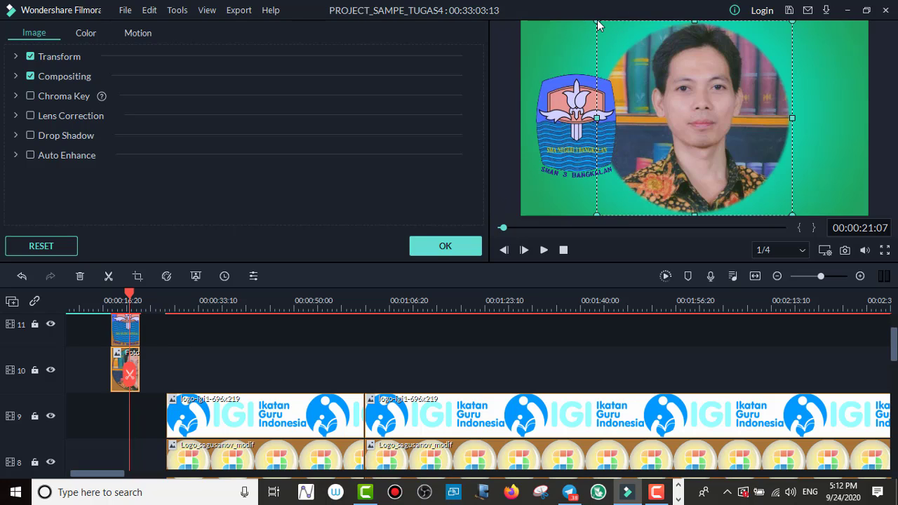
pyautogui.moveTo(597, 22); pyautogui.dragTo(757, 106)
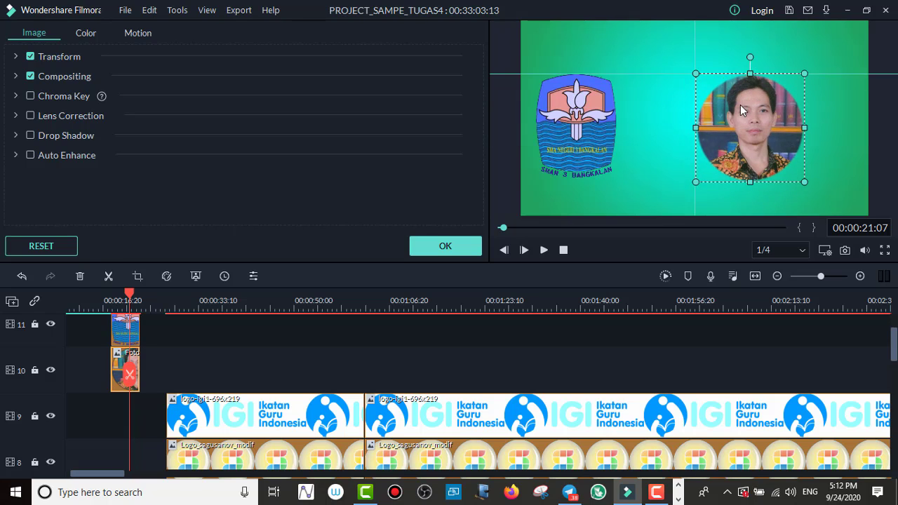
pyautogui.moveTo(576, 121); pyautogui.dragTo(620, 112)
pyautogui.moveTo(749, 113); pyautogui.dragTo(756, 113)
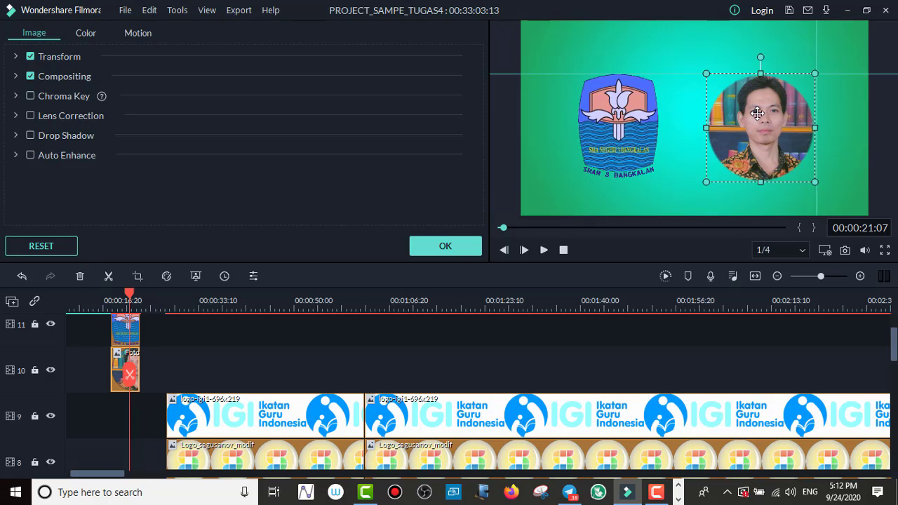
pyautogui.click(626, 118)
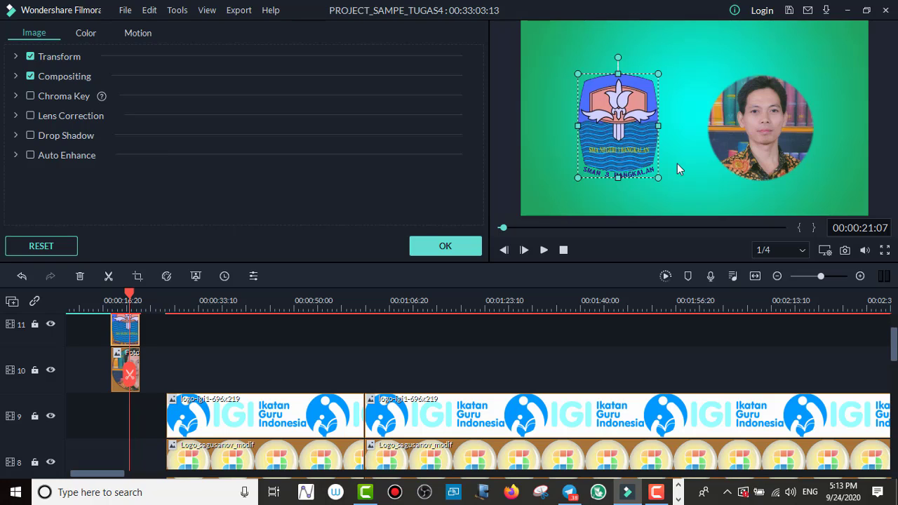
pyautogui.click(754, 120)
pyautogui.click(635, 119)
pyautogui.click(743, 107)
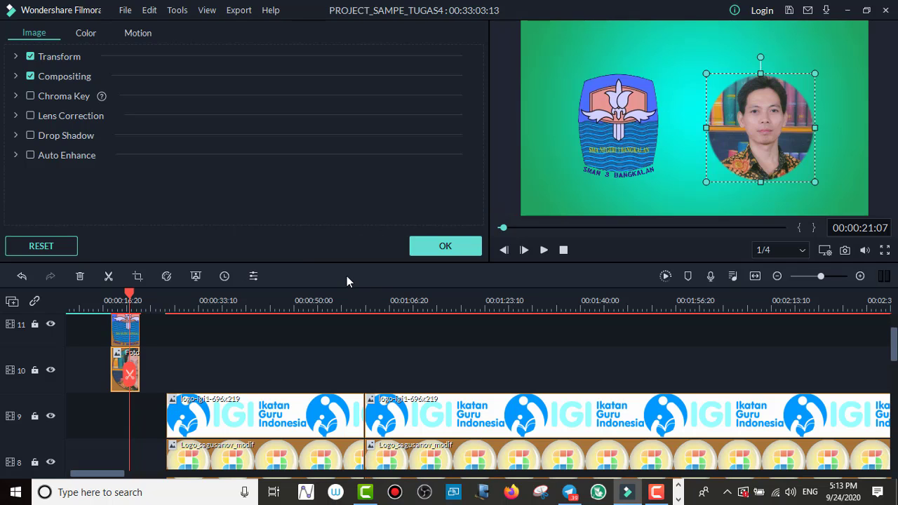
pyautogui.scroll(-3, 146, 390)
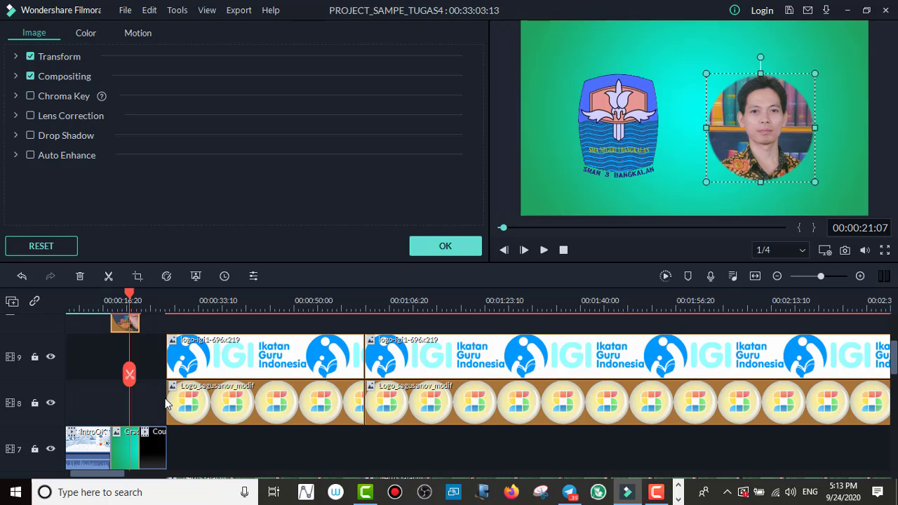
pyautogui.scroll(2, 166, 402)
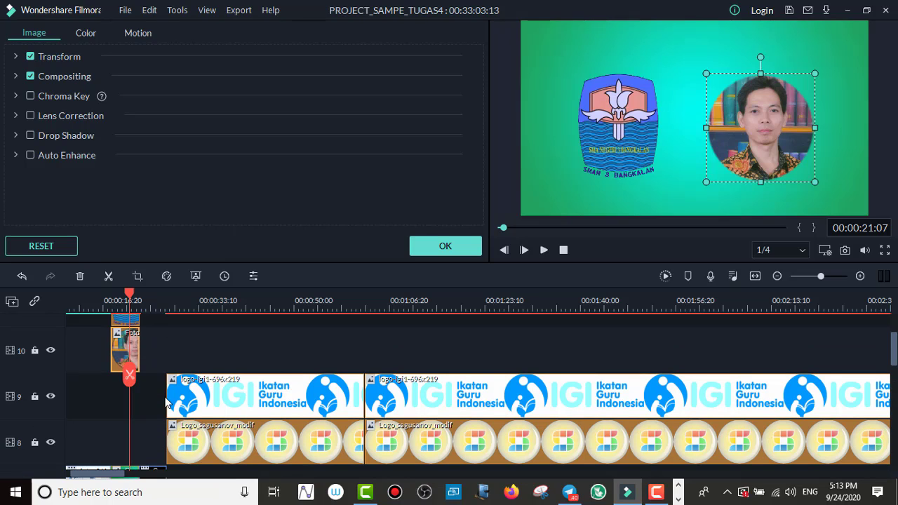
pyautogui.scroll(-2, 149, 405)
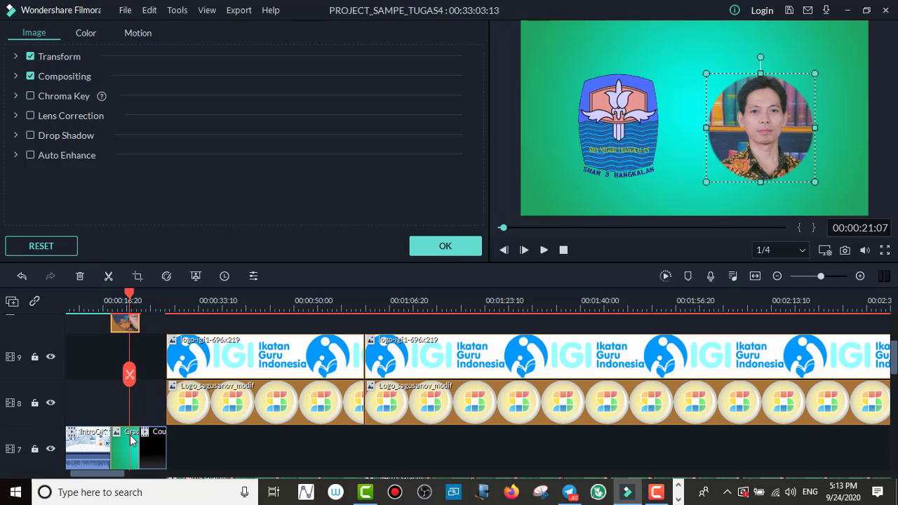
pyautogui.scroll(-1, 123, 447)
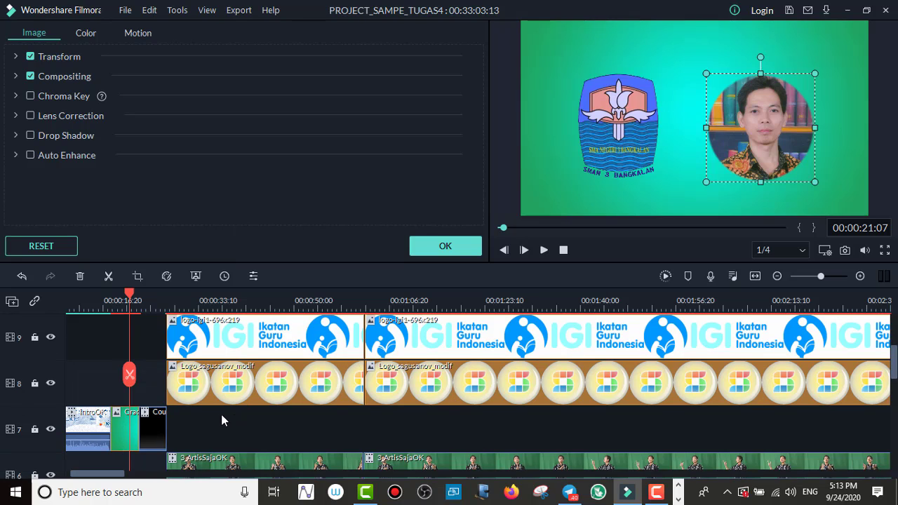
pyautogui.scroll(2, 219, 419)
pyautogui.scroll(5, 220, 420)
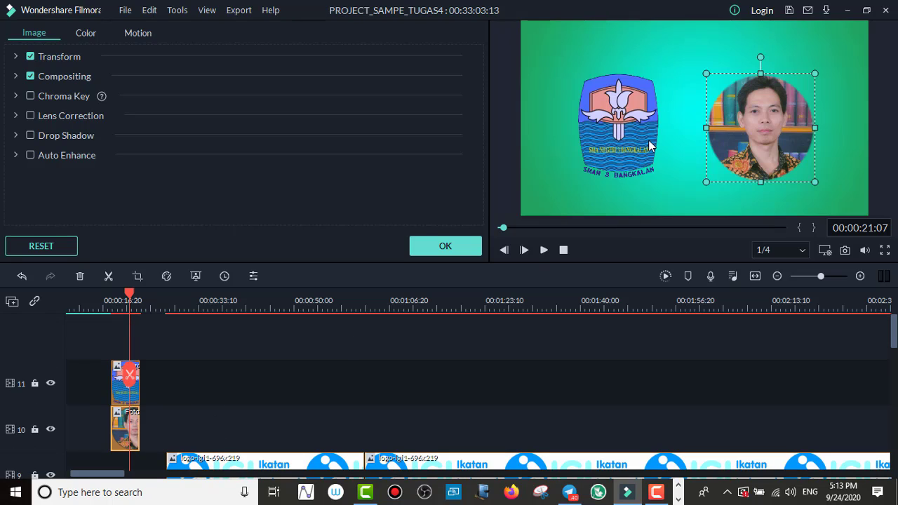
pyautogui.click(670, 65)
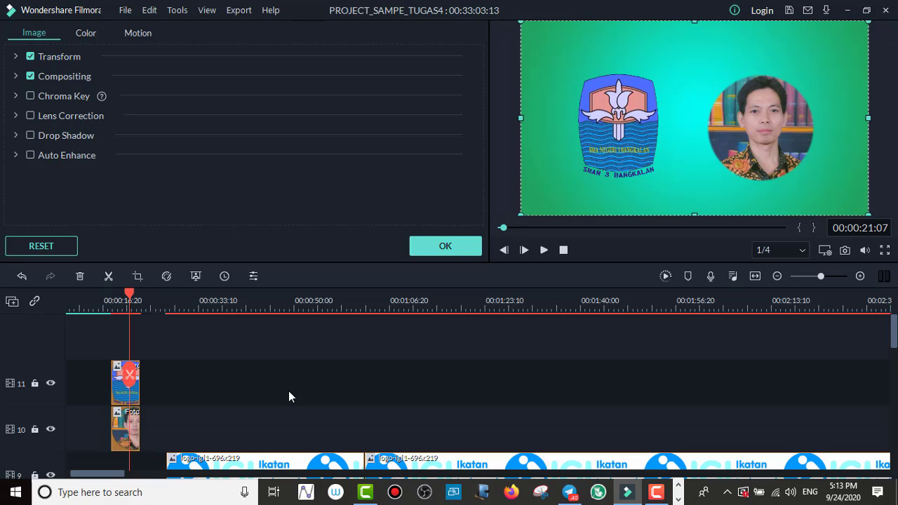
pyautogui.scroll(-1, 252, 393)
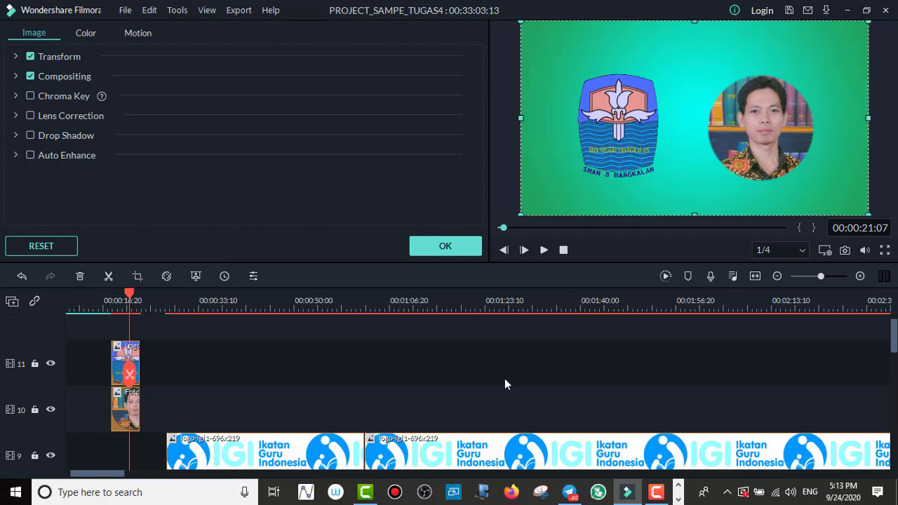
# Step: Go to the end of the project and preview the OutroOK clip, leaving the playhead at 00:33:00:25
pyautogui.moveTo(505, 227); pyautogui.dragTo(795, 279)
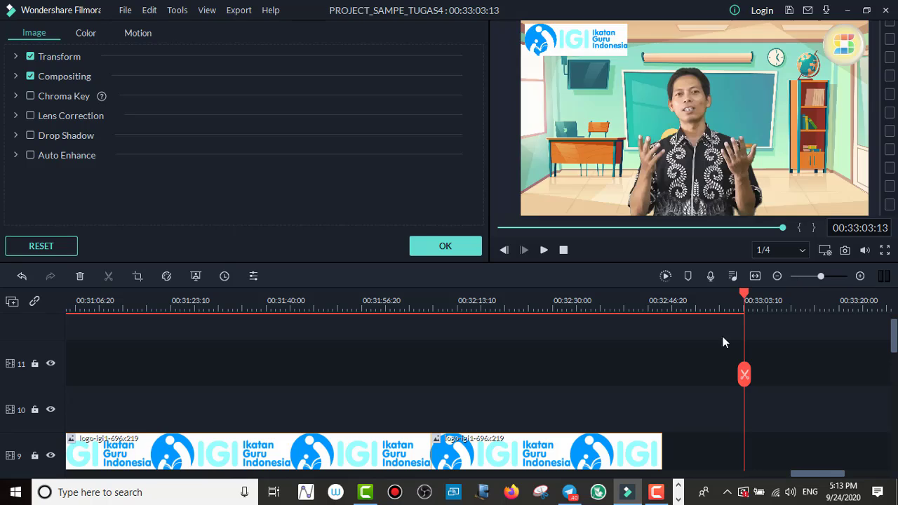
pyautogui.scroll(-1, 702, 368)
pyautogui.scroll(-7, 696, 385)
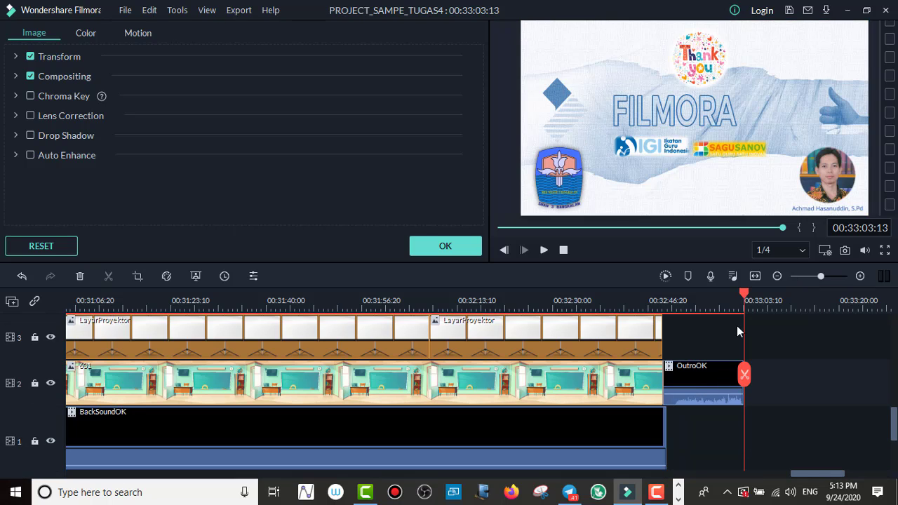
pyautogui.moveTo(736, 296); pyautogui.dragTo(700, 303)
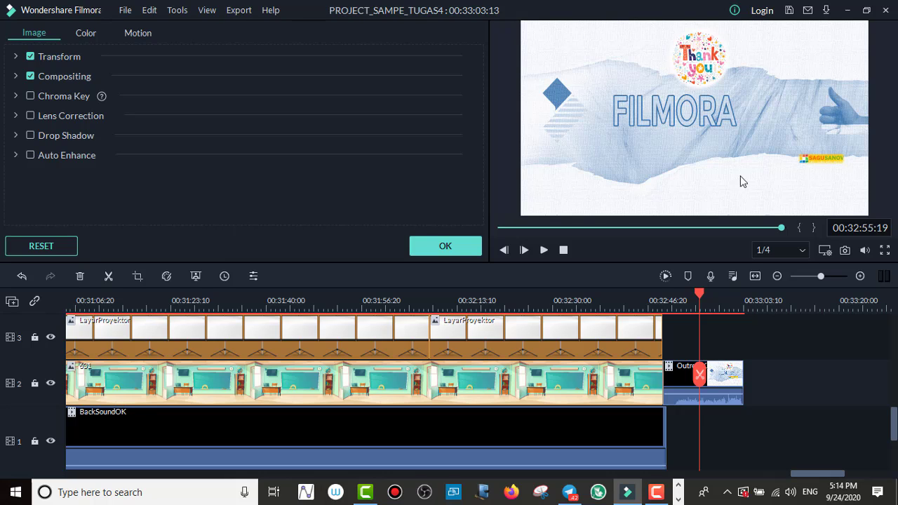
pyautogui.moveTo(699, 295); pyautogui.dragTo(731, 303)
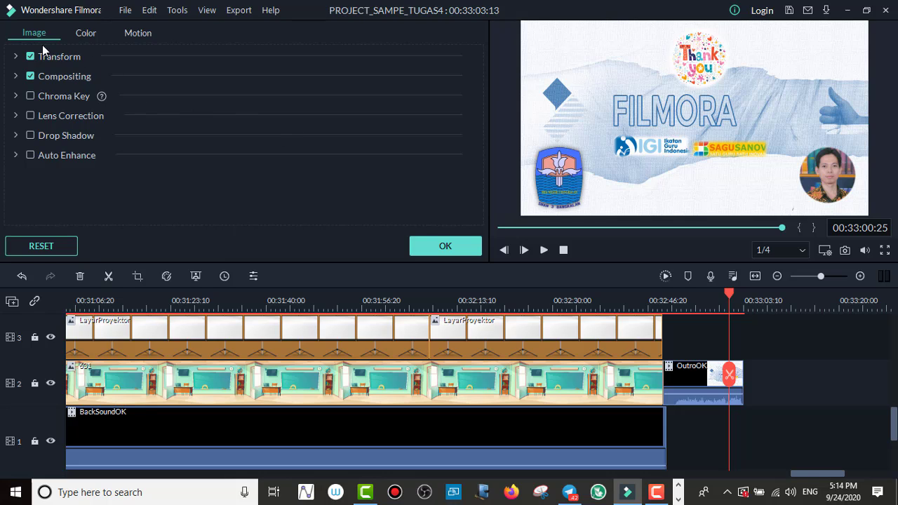
# Step: Confirm the image settings and look through all the project media for the available logos
pyautogui.click(422, 244)
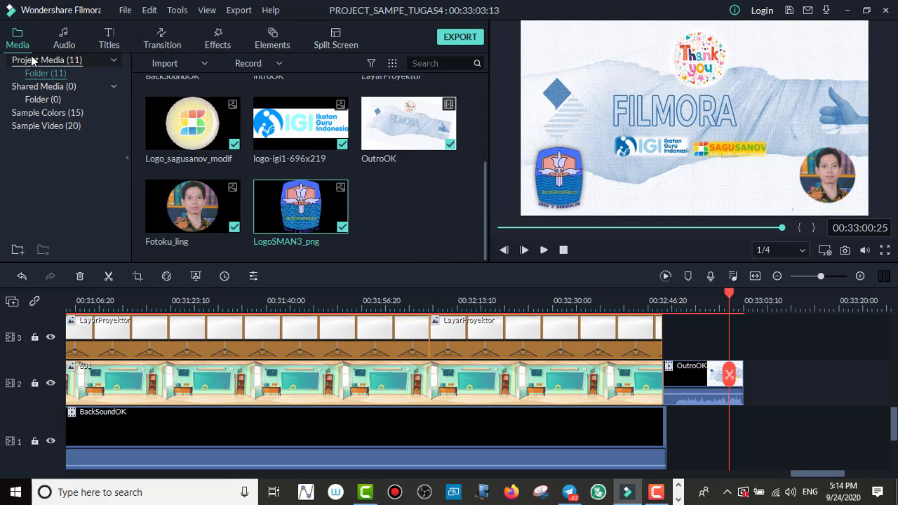
pyautogui.click(113, 61)
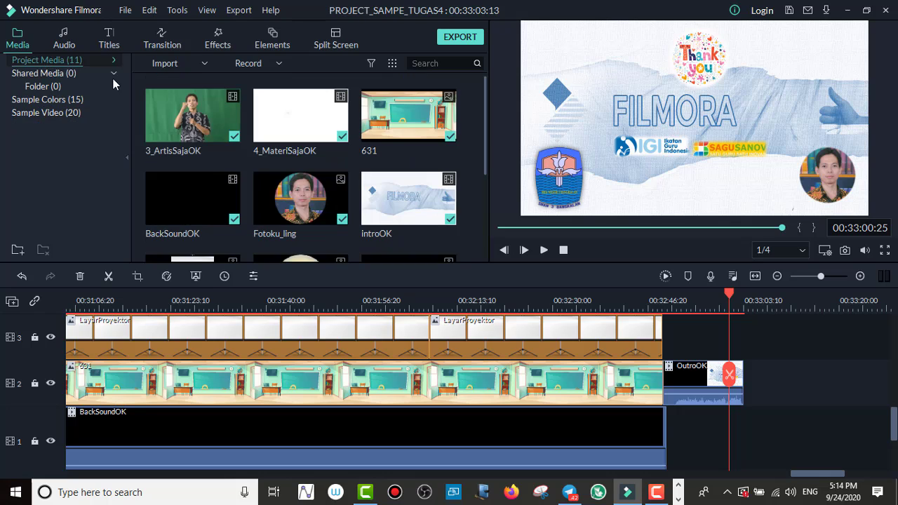
pyautogui.moveTo(484, 121); pyautogui.dragTo(479, 200)
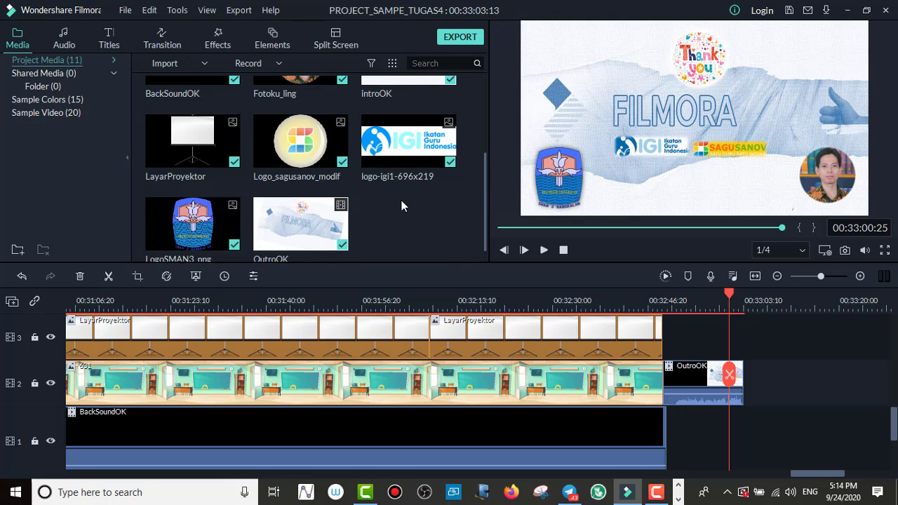
pyautogui.scroll(3, 402, 206)
pyautogui.scroll(-3, 386, 183)
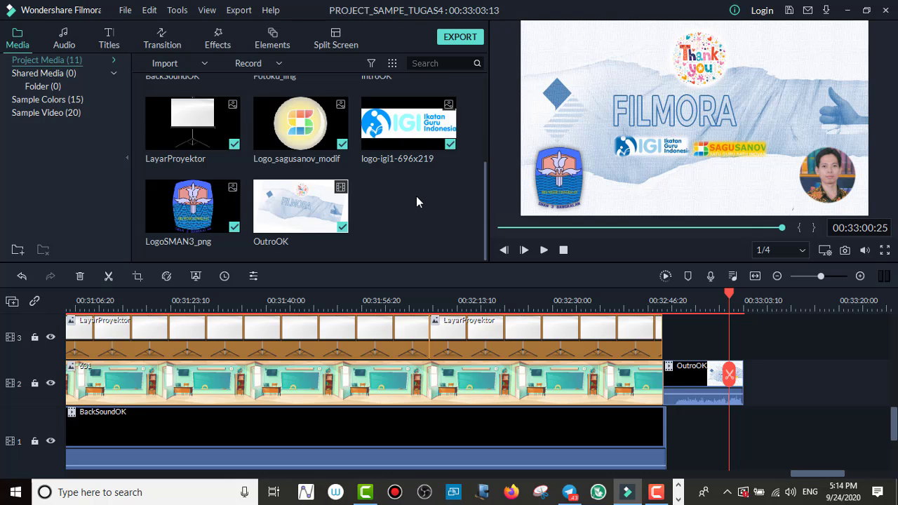
# Step: Import LOGO BERBAGI TV, Logo IGI tanpa tulisan and Logo_sagusanov_modif from the ASET_TUGAS2_OK folder into the project media
pyautogui.rightClick(380, 188)
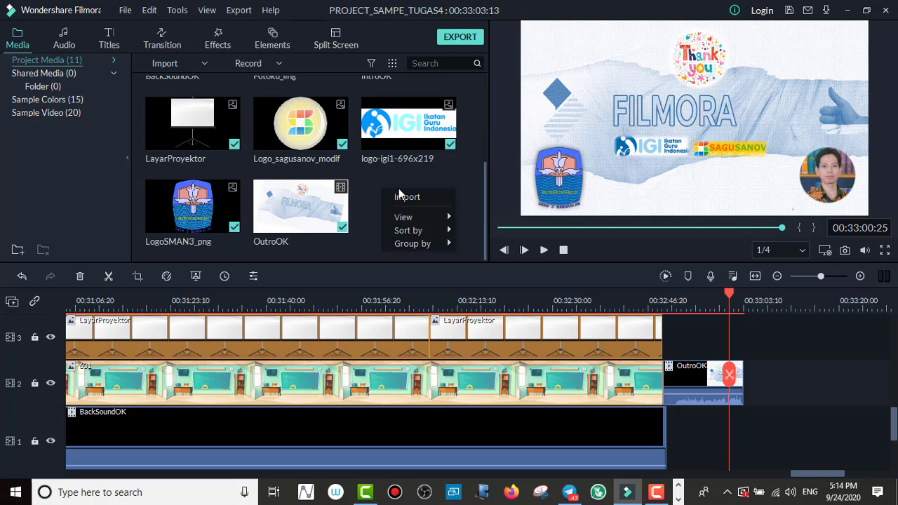
pyautogui.click(404, 198)
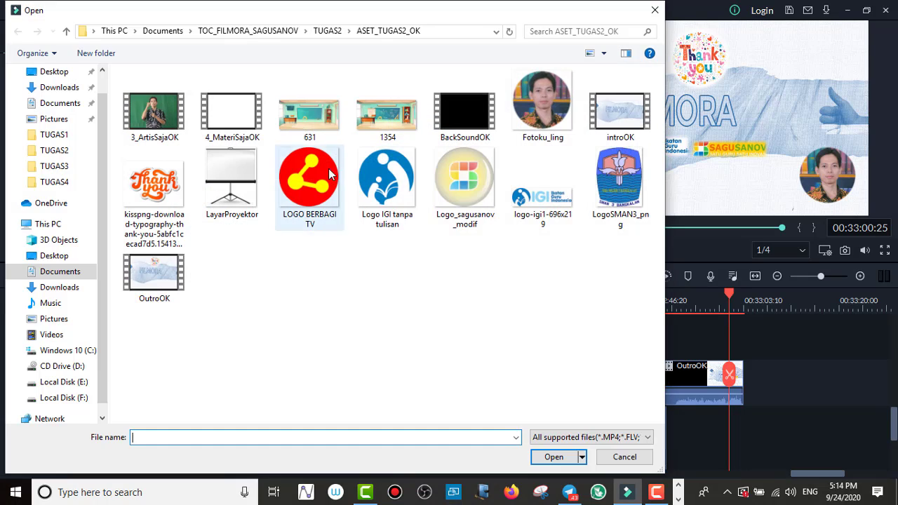
pyautogui.click(315, 179)
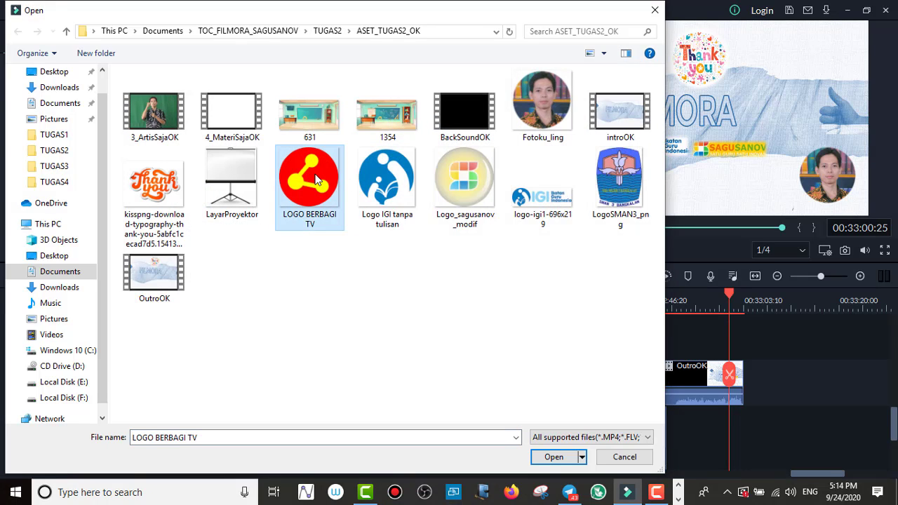
pyautogui.keyDown('ctrl'); pyautogui.click(385, 195); pyautogui.keyUp('ctrl')
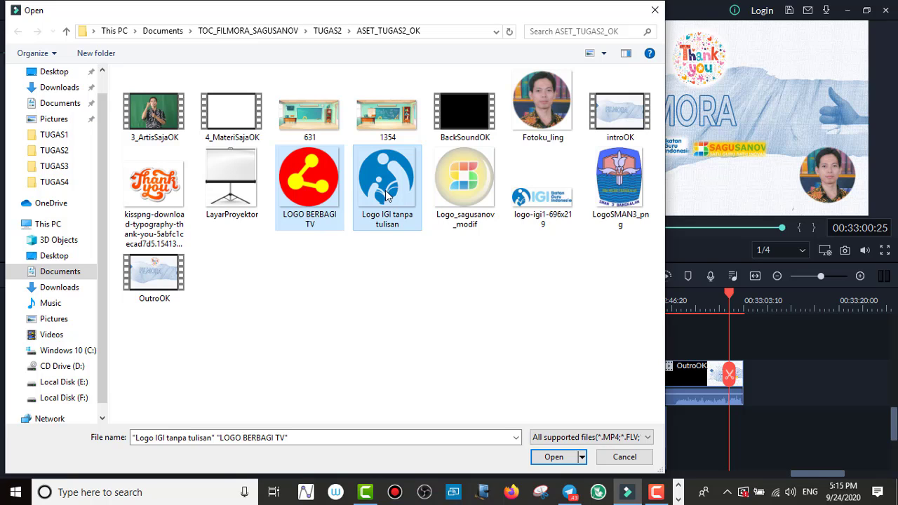
pyautogui.keyDown('ctrl'); pyautogui.click(467, 188); pyautogui.keyUp('ctrl')
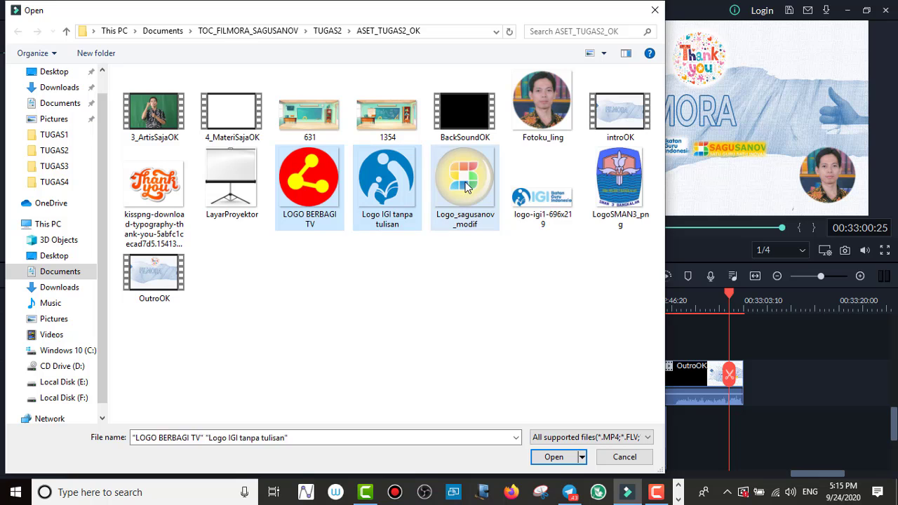
pyautogui.keyDown('ctrl'); pyautogui.click(467, 187); pyautogui.keyUp('ctrl')
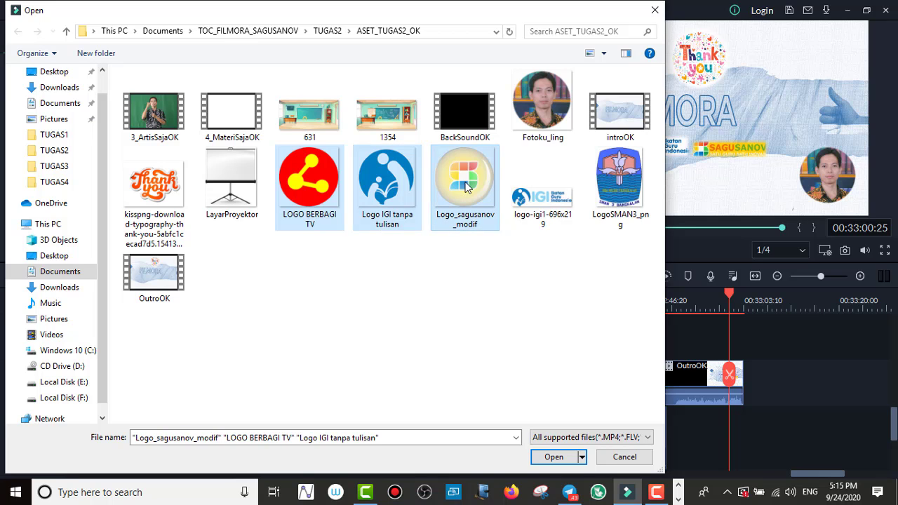
pyautogui.click(548, 456)
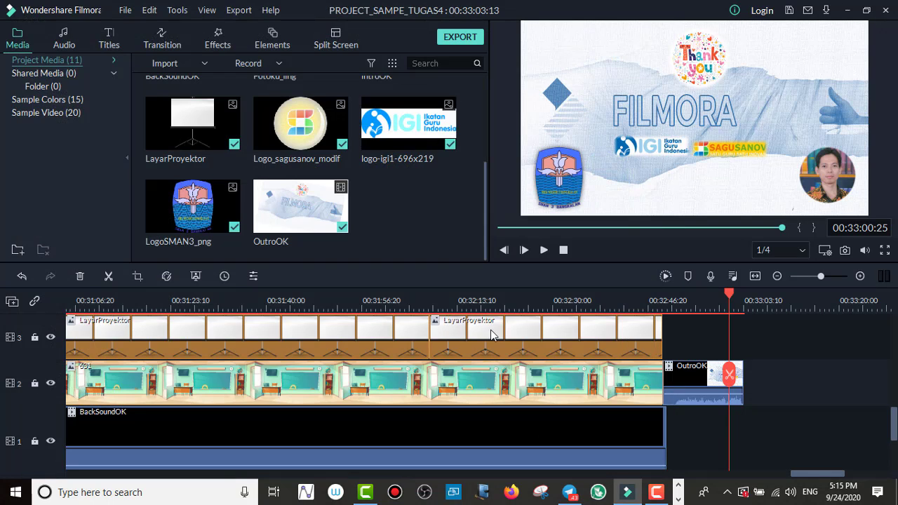
pyautogui.scroll(-4, 428, 198)
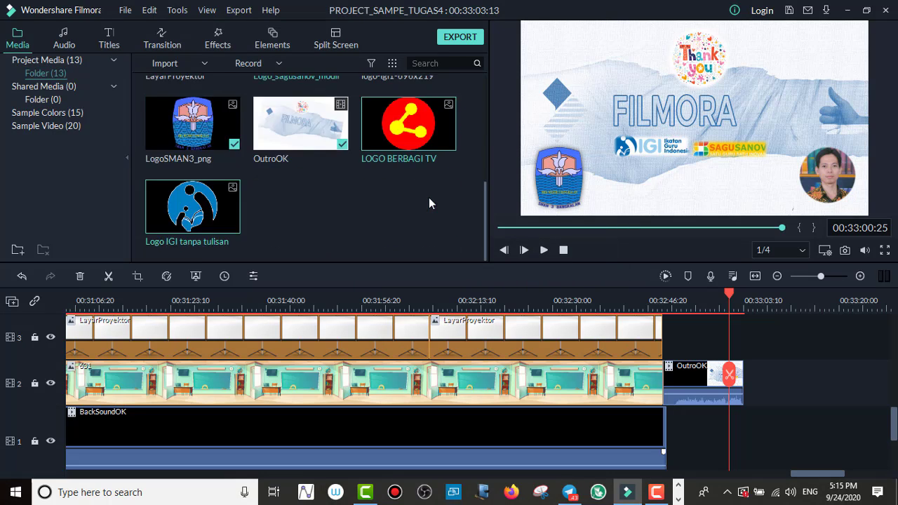
# Step: Check the imported LOGO BERBAGI TV and Logo IGI tanpa tulisan images in the project media
pyautogui.scroll(3, 428, 198)
pyautogui.scroll(-2, 430, 204)
pyautogui.scroll(2, 428, 197)
pyautogui.scroll(-2, 429, 197)
pyautogui.click(396, 133)
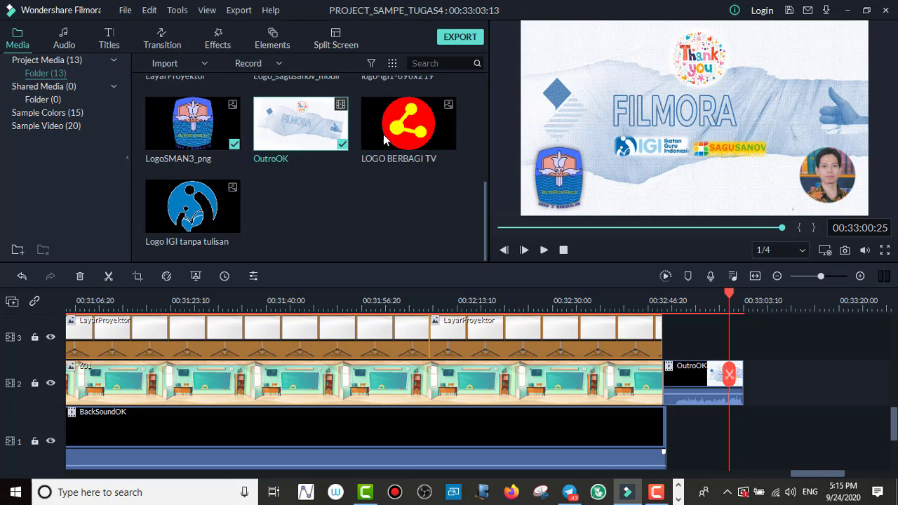
pyautogui.click(213, 209)
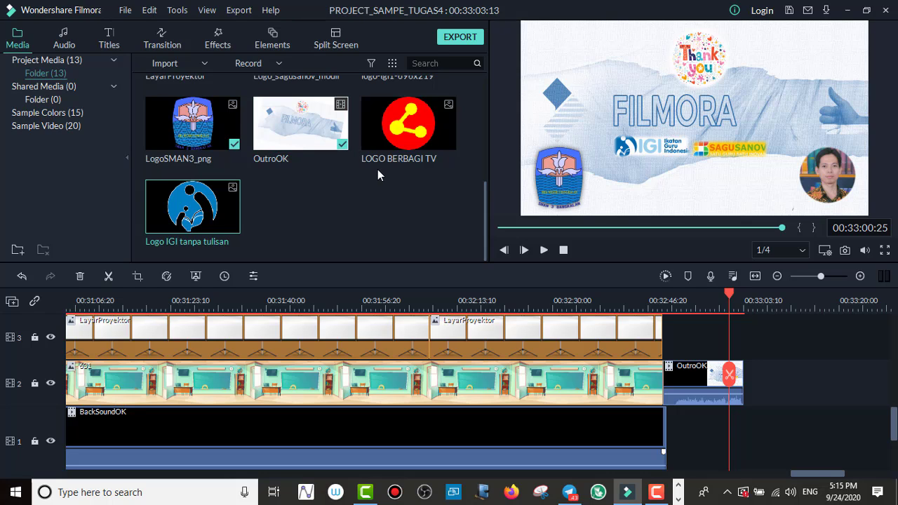
# Step: Examine the timeline tracks from 11 down to the OutroOK clip on track 2 for free space above the outro
pyautogui.scroll(3, 378, 175)
pyautogui.scroll(-3, 378, 175)
pyautogui.scroll(2, 771, 347)
pyautogui.scroll(6, 772, 344)
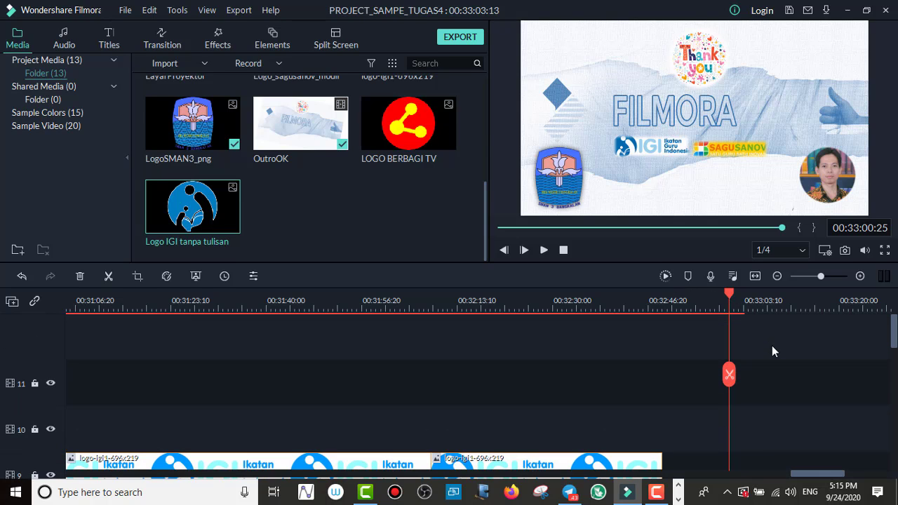
pyautogui.scroll(-2, 761, 370)
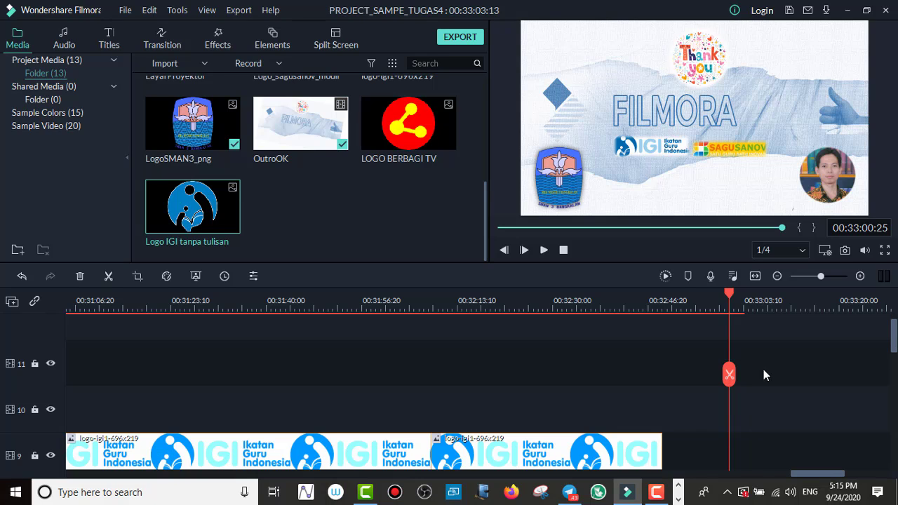
pyautogui.scroll(-1, 750, 378)
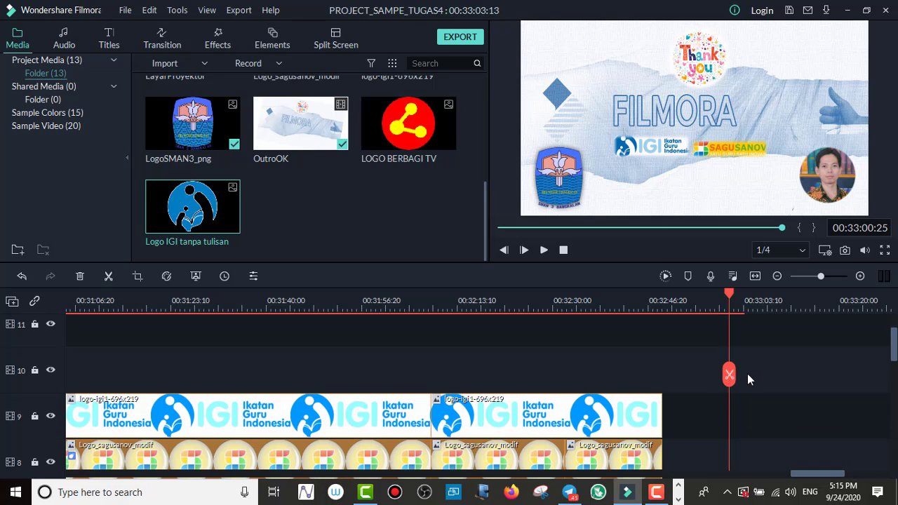
pyautogui.scroll(-4, 747, 377)
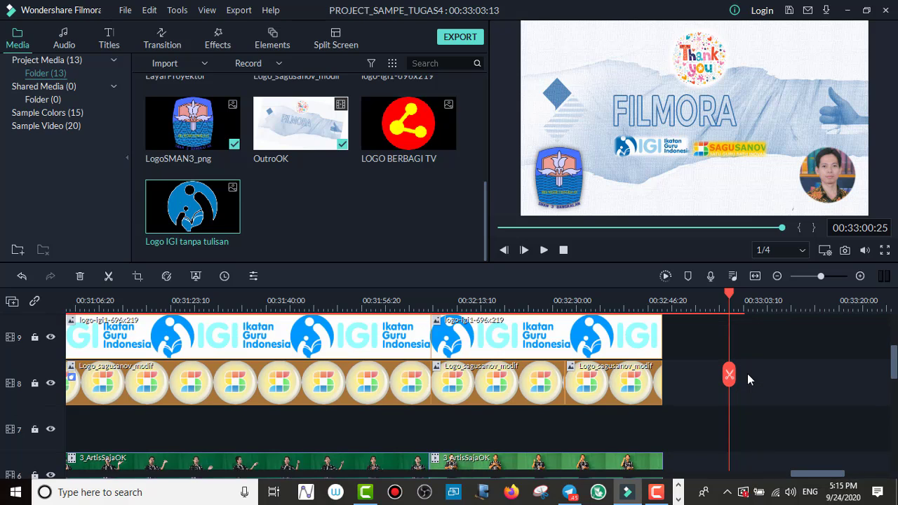
pyautogui.scroll(-9, 748, 379)
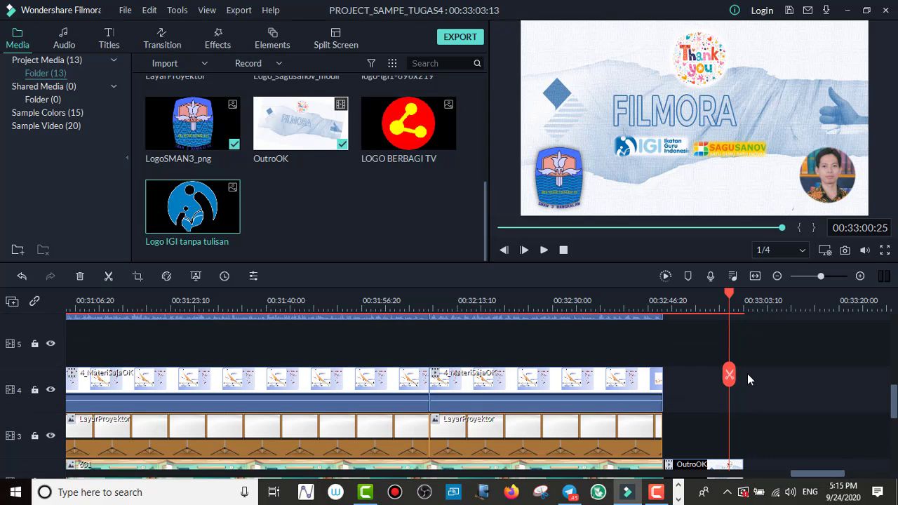
pyautogui.scroll(-2, 747, 379)
pyautogui.scroll(-1, 747, 373)
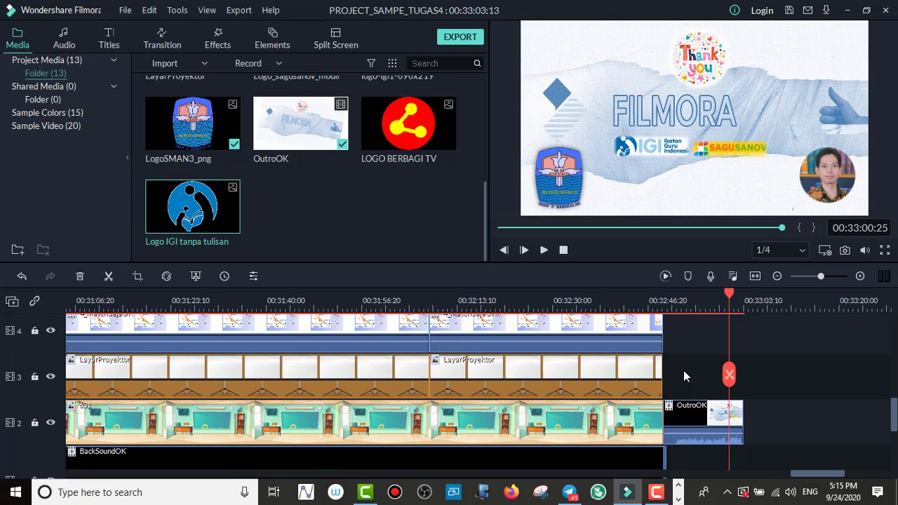
pyautogui.scroll(1, 677, 377)
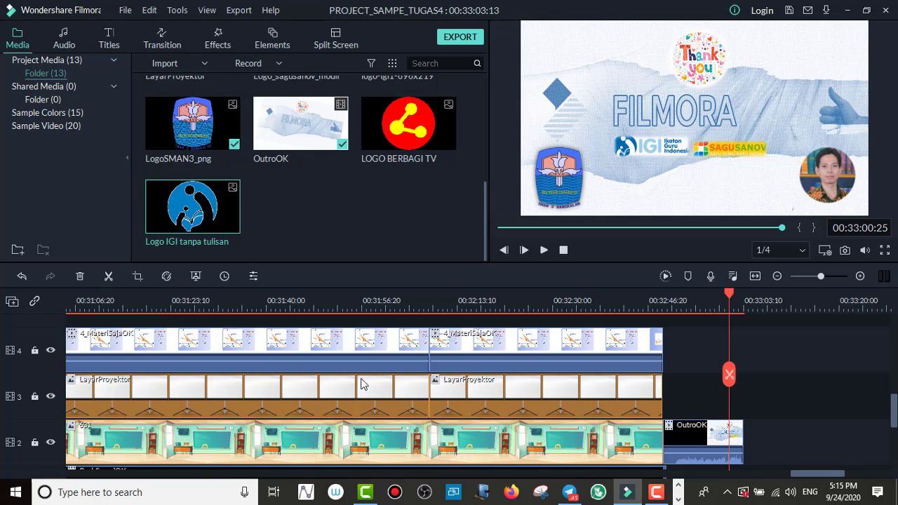
pyautogui.scroll(3, 147, 386)
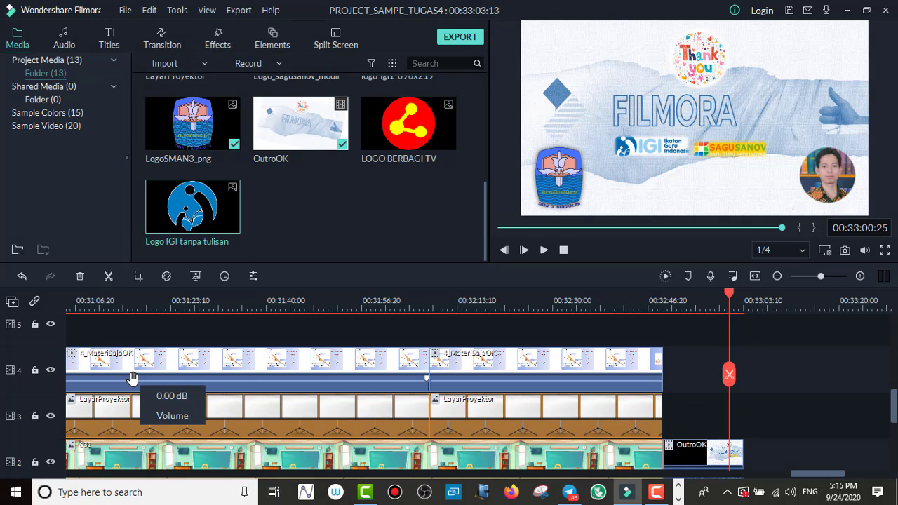
pyautogui.scroll(6, 127, 385)
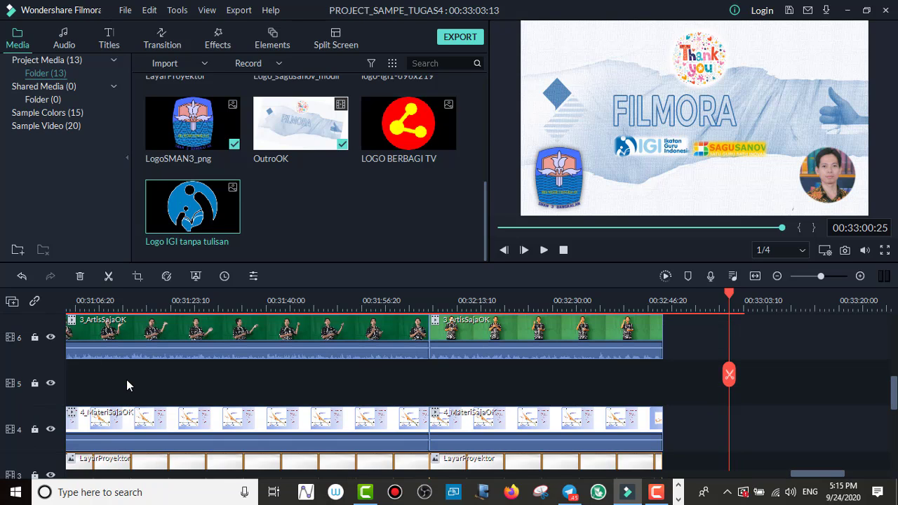
pyautogui.scroll(5, 126, 384)
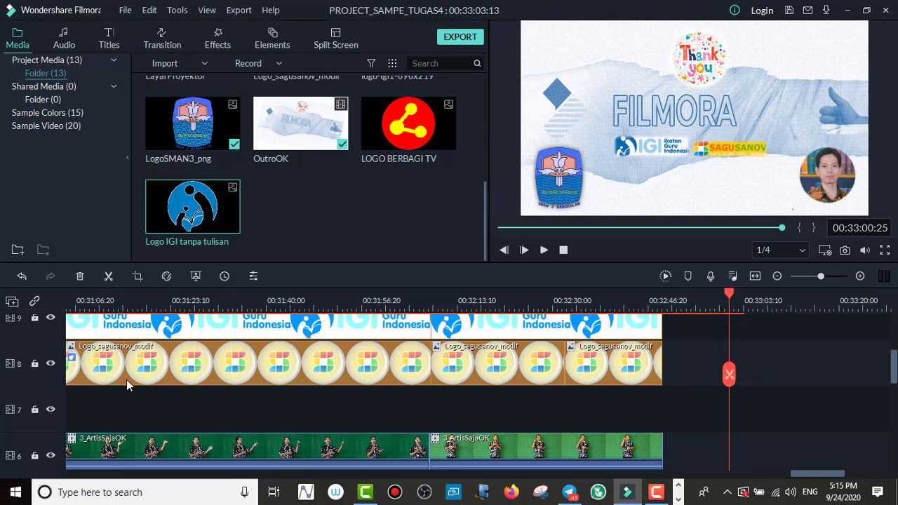
pyautogui.scroll(3, 127, 385)
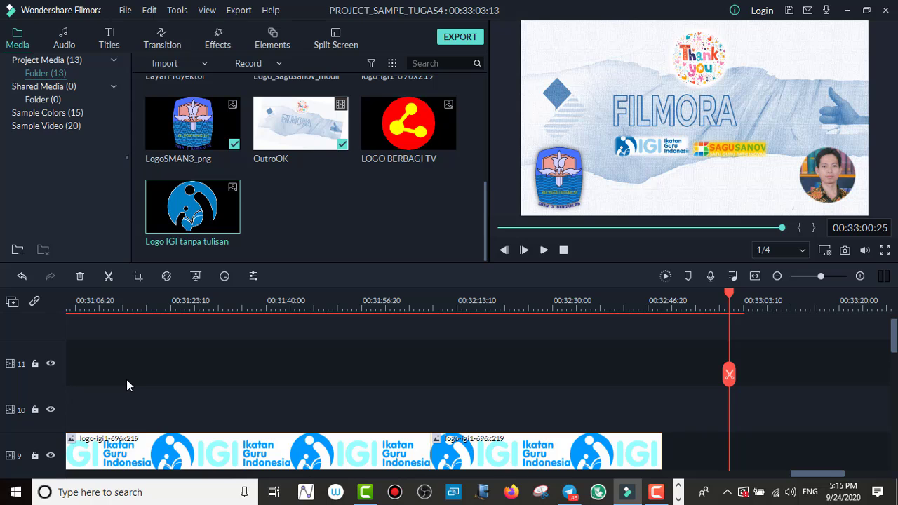
# Step: Place LOGO BERBAGI TV on track 3, aligned with the start of the OutroOK clip
pyautogui.scroll(1, 127, 382)
pyautogui.scroll(-10, 127, 383)
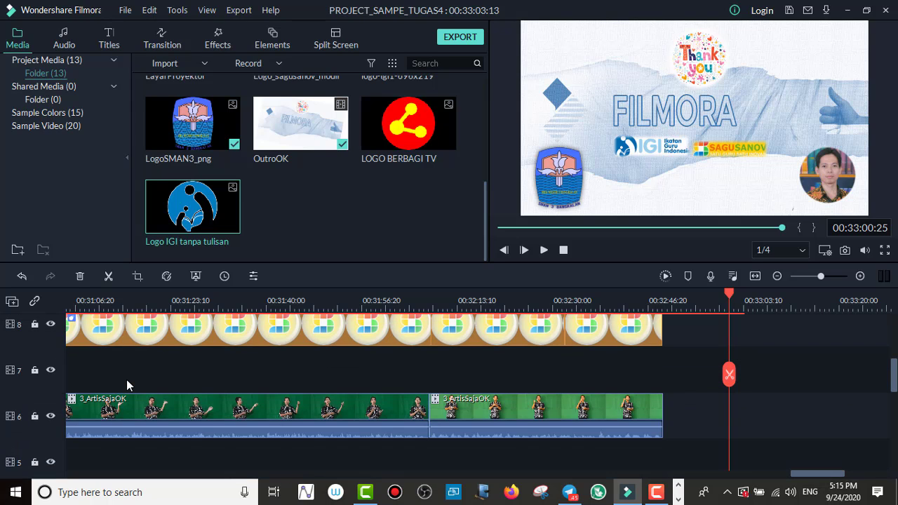
pyautogui.scroll(-10, 126, 385)
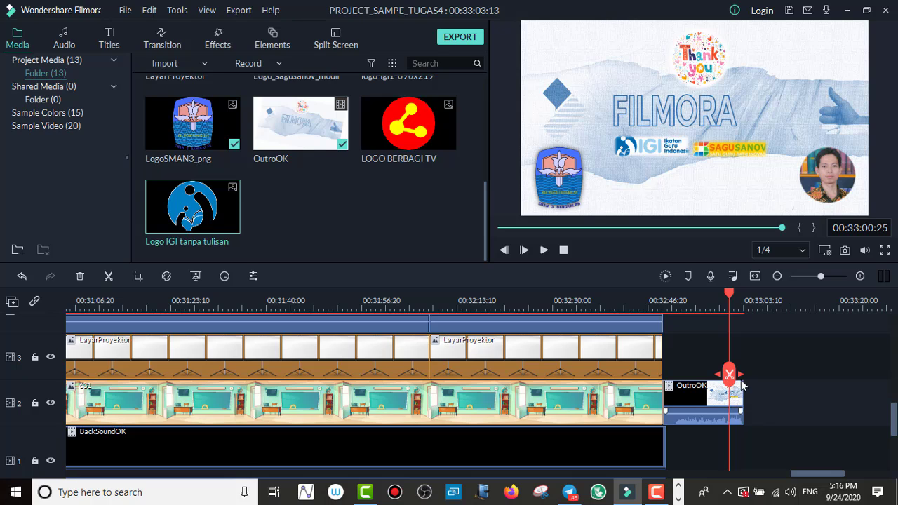
pyautogui.scroll(1, 750, 382)
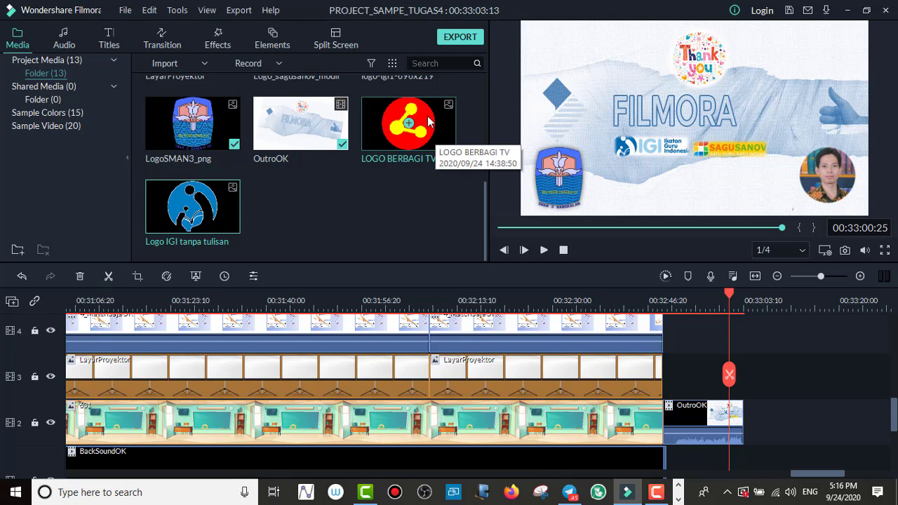
pyautogui.moveTo(429, 122); pyautogui.dragTo(672, 376)
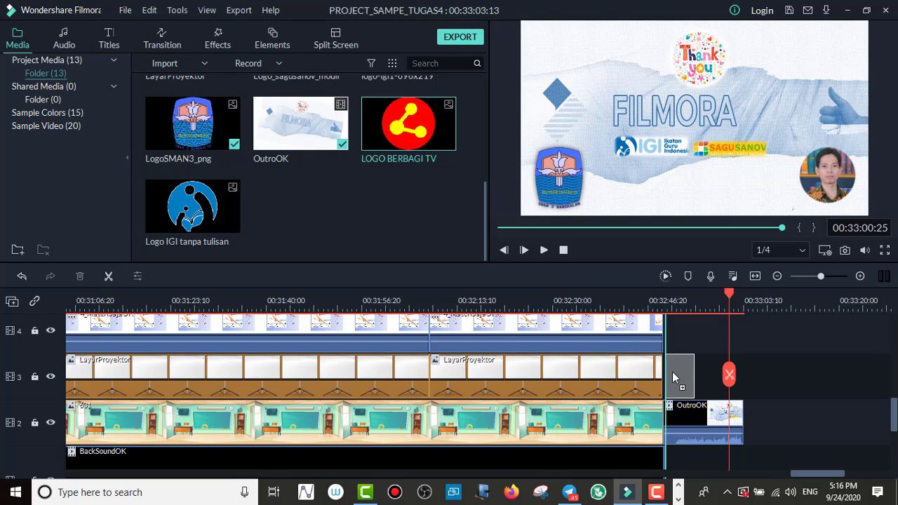
pyautogui.moveTo(671, 371); pyautogui.dragTo(672, 372)
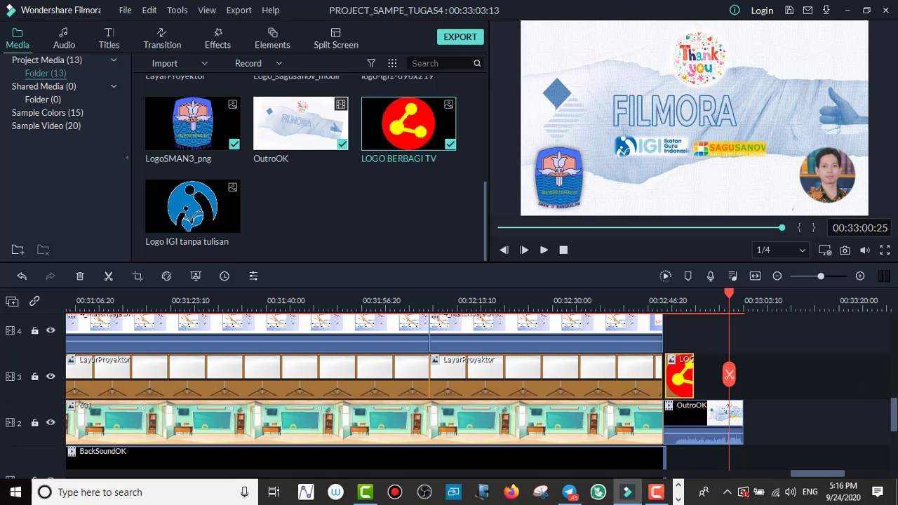
# Step: Place Logo_sagusanov_modif on track 4 and Logo IGI tanpa tulisan on track 5, both aligned with the start of the outro
pyautogui.moveTo(894, 406); pyautogui.dragTo(895, 391)
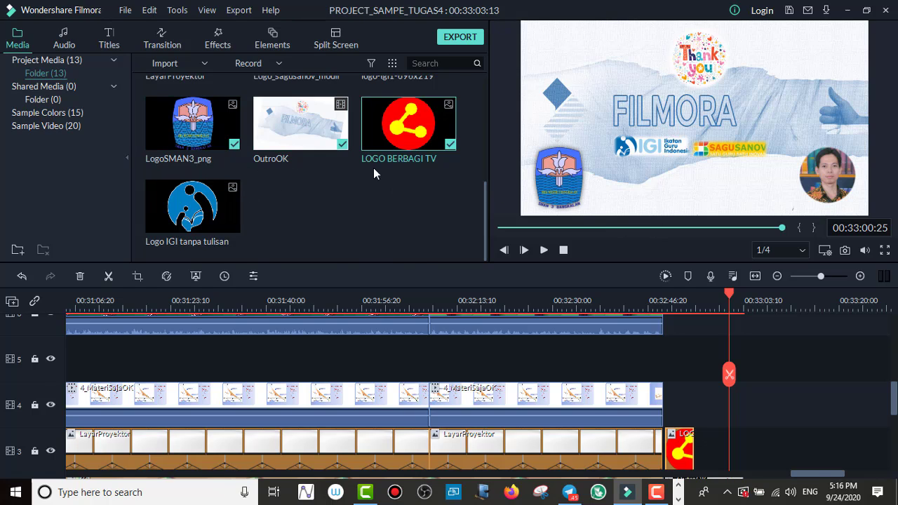
pyautogui.scroll(3, 379, 176)
pyautogui.moveTo(324, 228); pyautogui.dragTo(682, 415)
pyautogui.click(507, 321)
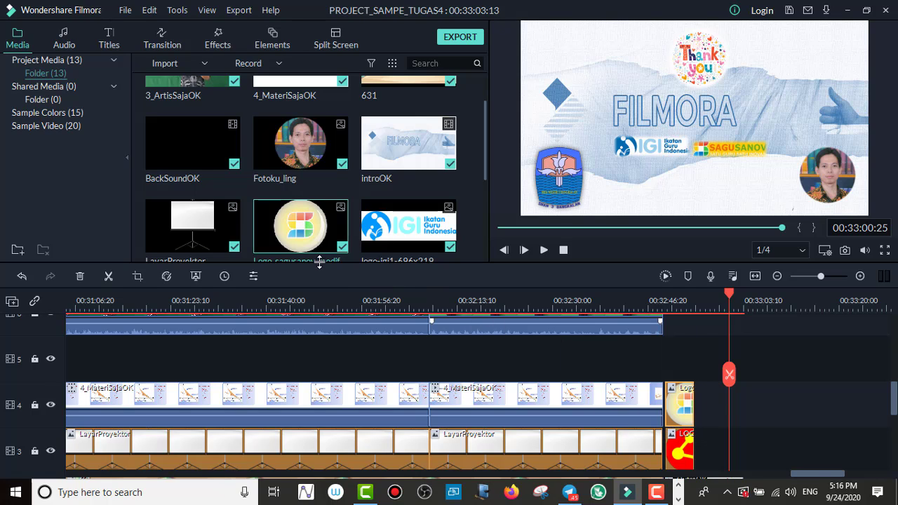
pyautogui.scroll(-3, 302, 223)
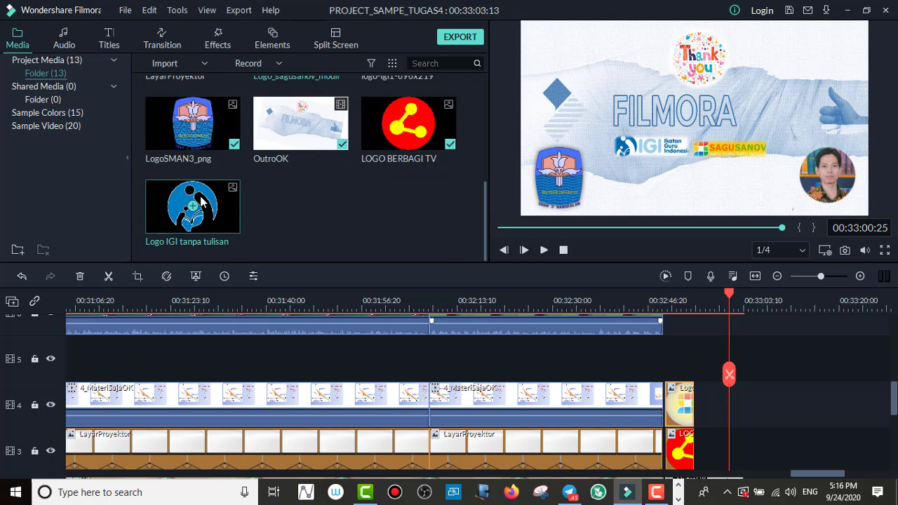
pyautogui.moveTo(203, 204); pyautogui.dragTo(670, 364)
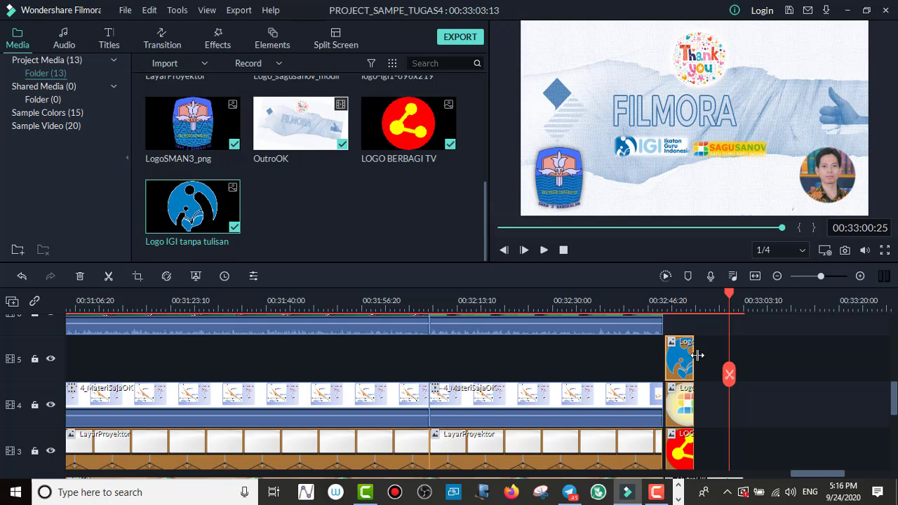
# Step: Move the playhead to 00:32:51:26 to preview the stacked logos over the outro
pyautogui.click(719, 298)
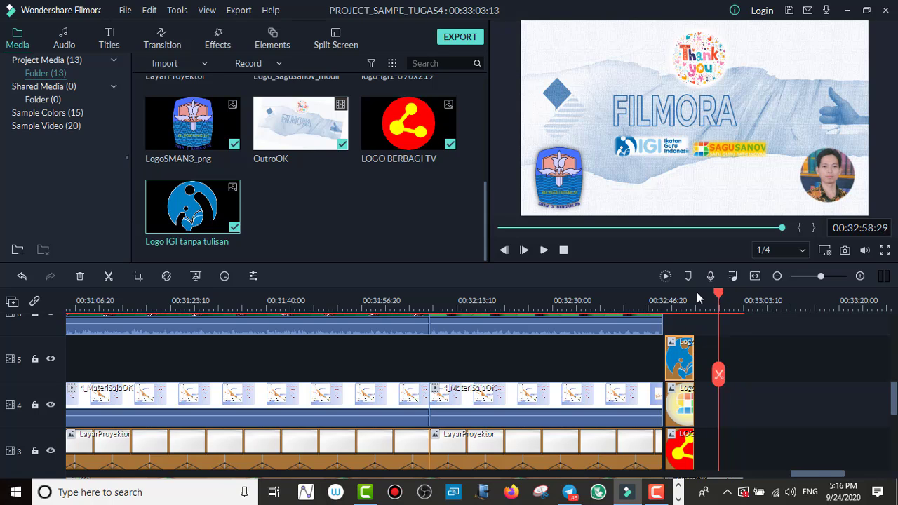
pyautogui.click(678, 298)
pyautogui.scroll(-1, 720, 330)
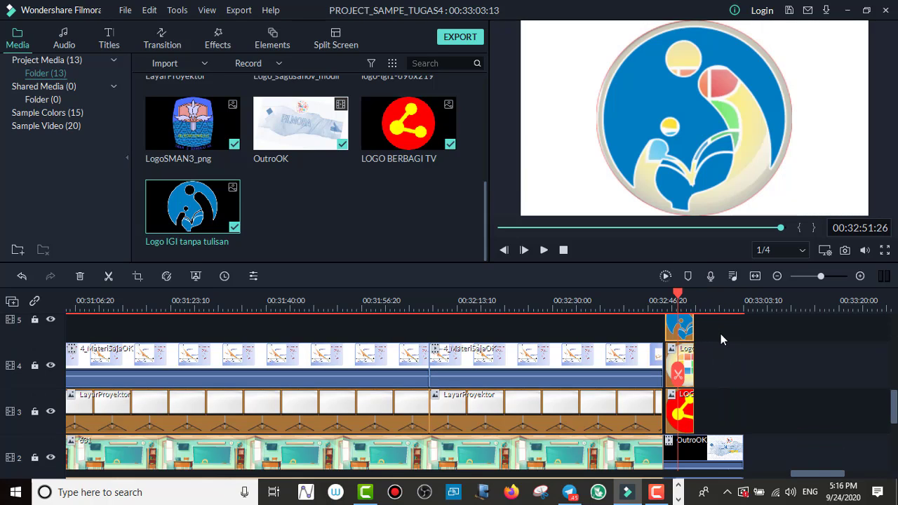
pyautogui.scroll(-1, 721, 334)
pyautogui.scroll(1, 722, 337)
pyautogui.scroll(1, 718, 343)
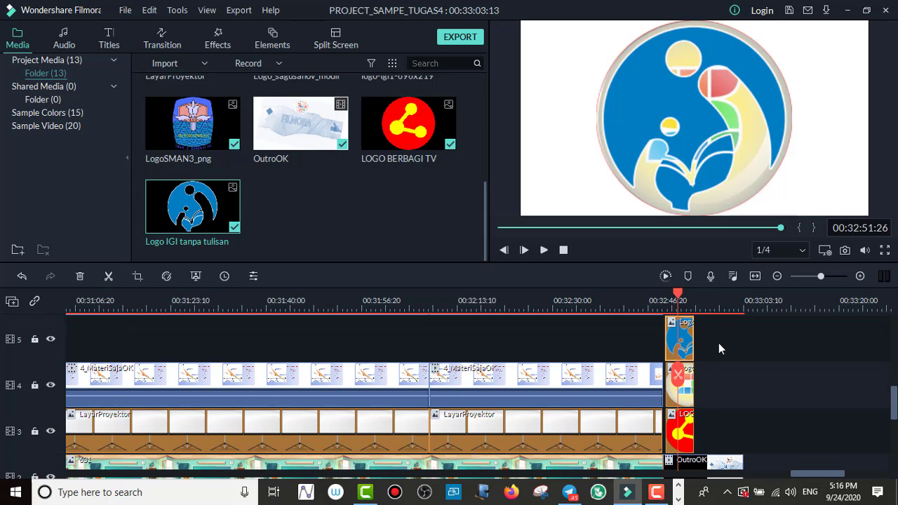
pyautogui.scroll(-1, 718, 343)
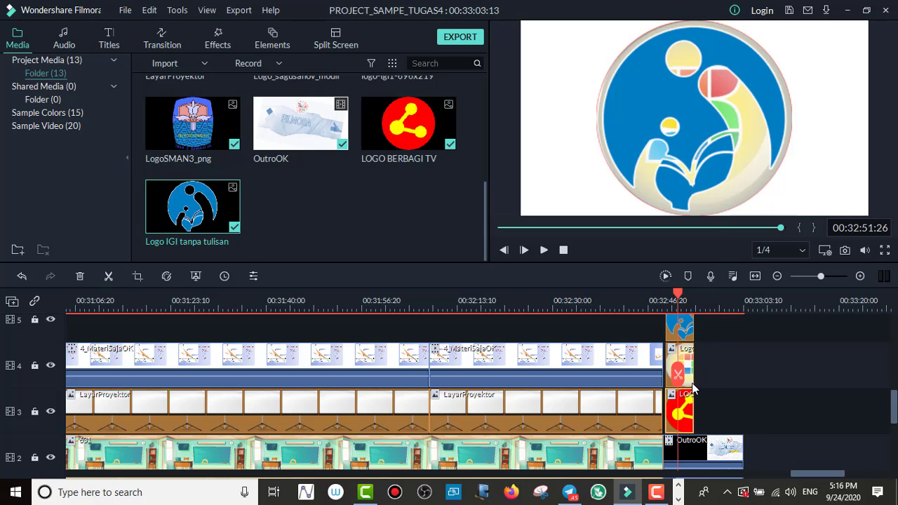
# Step: Extend the three logo clips on tracks 5, 4 and 3 to the end of the OutroOK clip
pyautogui.click(688, 336)
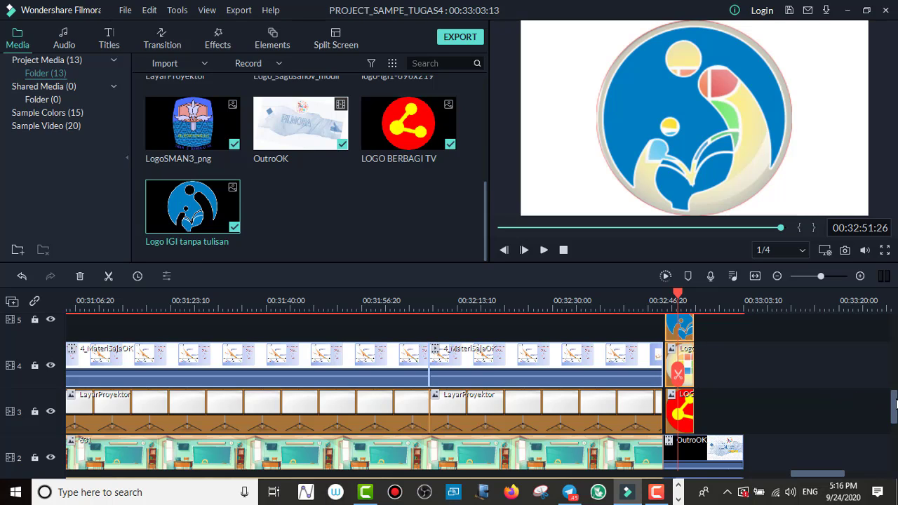
pyautogui.moveTo(895, 403); pyautogui.dragTo(896, 404)
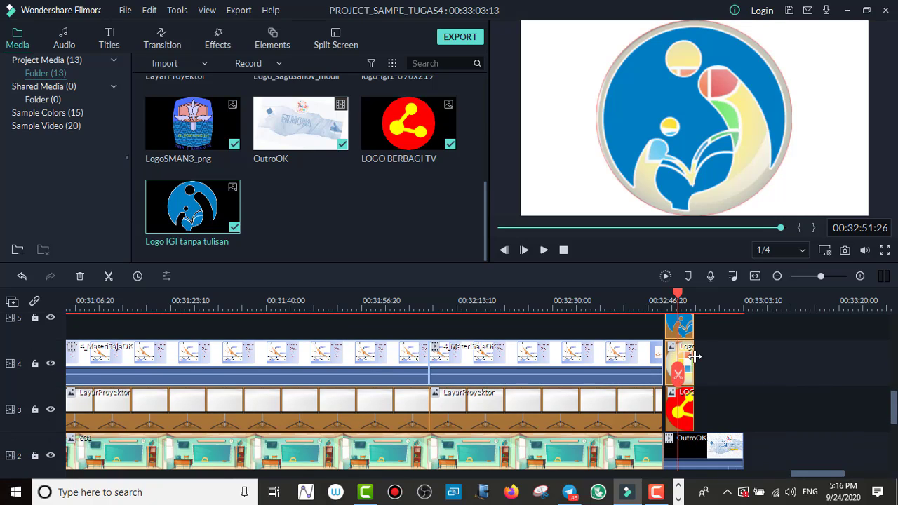
pyautogui.moveTo(694, 356); pyautogui.dragTo(743, 360)
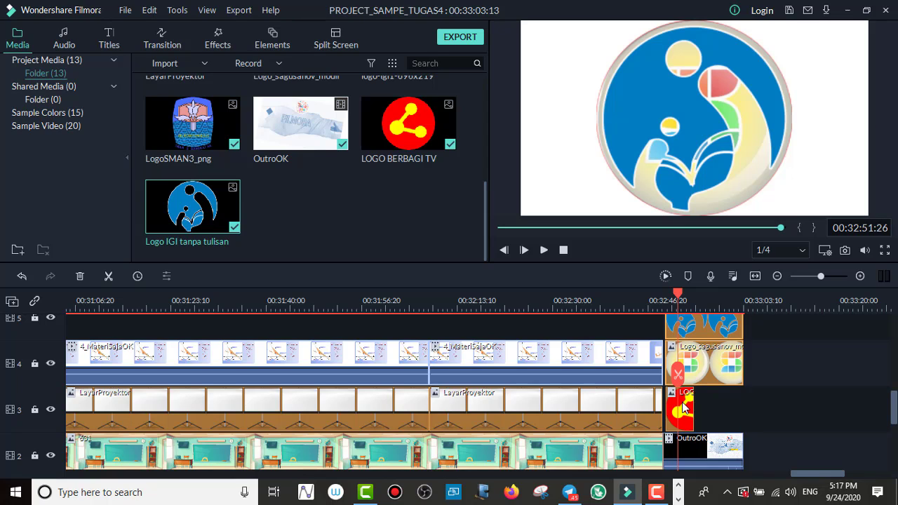
pyautogui.click(684, 406)
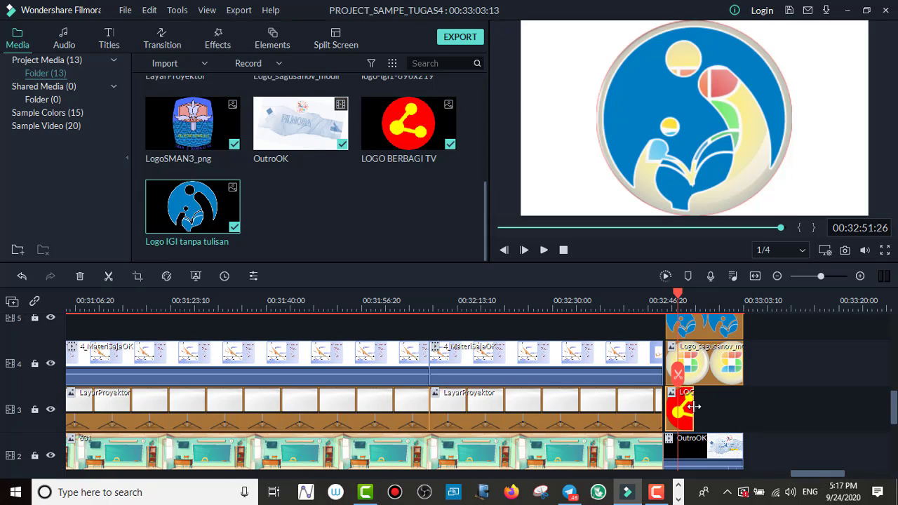
pyautogui.moveTo(693, 407); pyautogui.dragTo(745, 413)
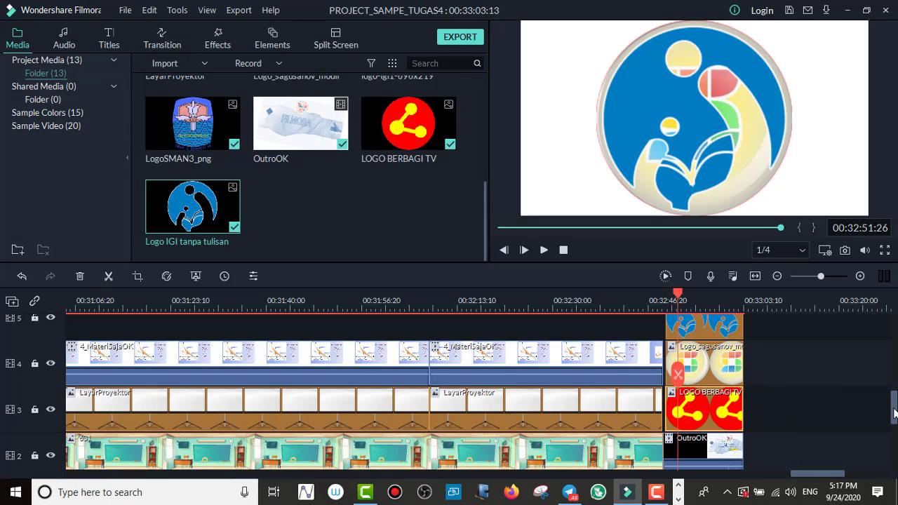
# Step: Open the image settings of Logo IGI tanpa tulisan and shrink the logo to about 34.5% scale
pyautogui.moveTo(895, 414)
pyautogui.mouseDown()
pyautogui.moveTo(893, 388)
pyautogui.moveTo(894, 420)
pyautogui.moveTo(894, 402)
pyautogui.mouseUp()
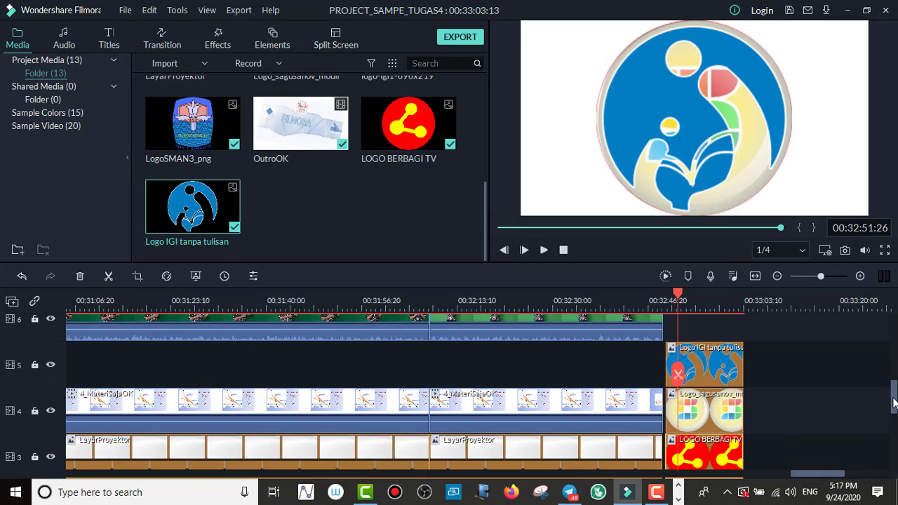
pyautogui.click(703, 361)
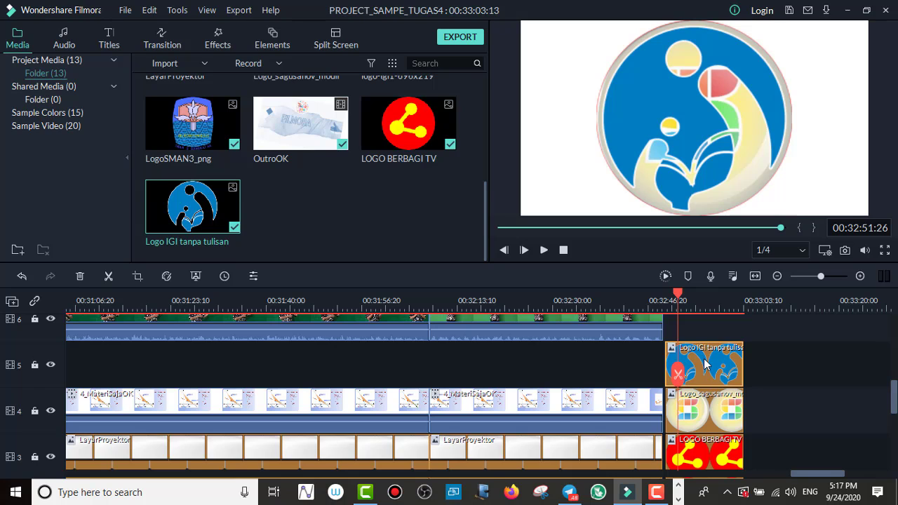
pyautogui.doubleClick(705, 363)
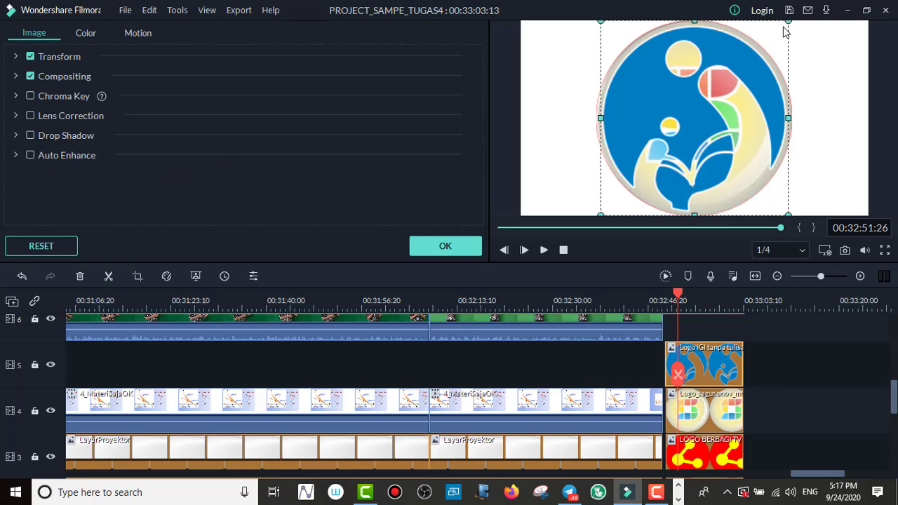
pyautogui.moveTo(788, 21); pyautogui.dragTo(661, 159)
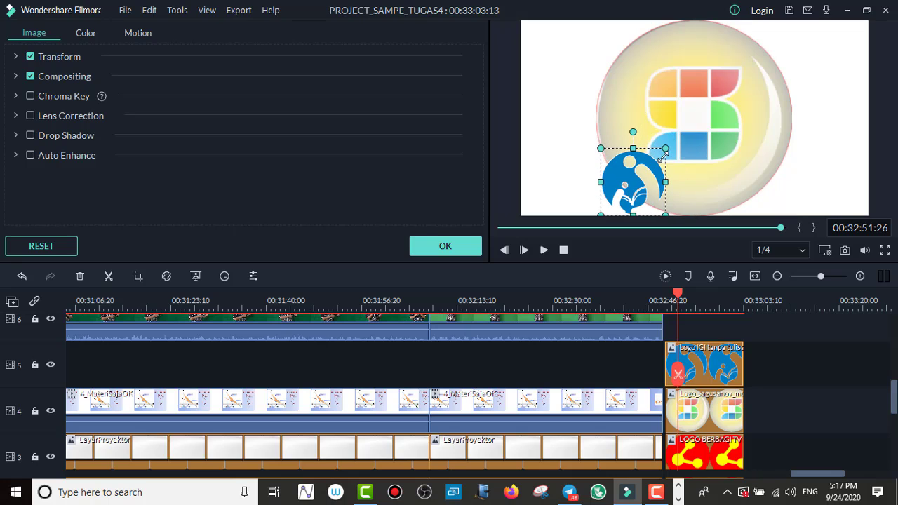
# Step: Shrink Logo_sagusanov_modif to about half size and LOGO BERBAGI TV to about two thirds, and shift the Sagusanov logo slightly up and left
pyautogui.click(704, 410)
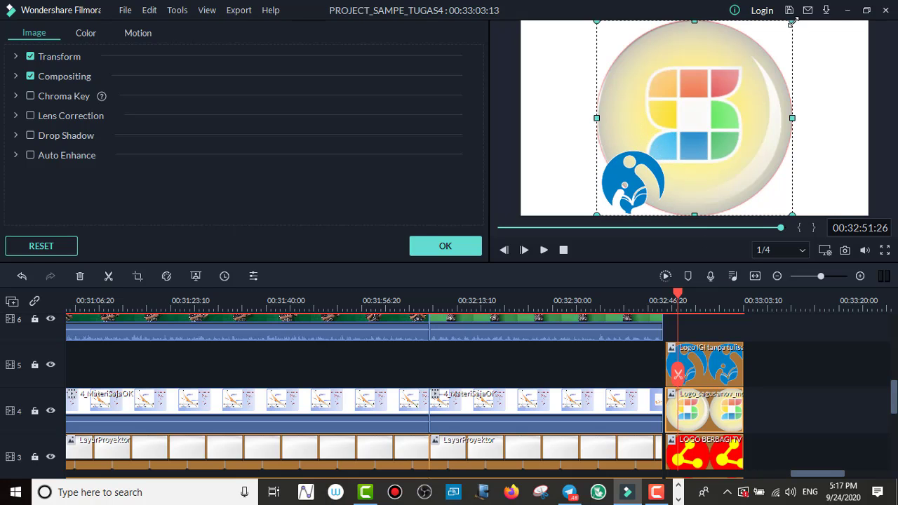
pyautogui.moveTo(793, 21); pyautogui.dragTo(698, 133)
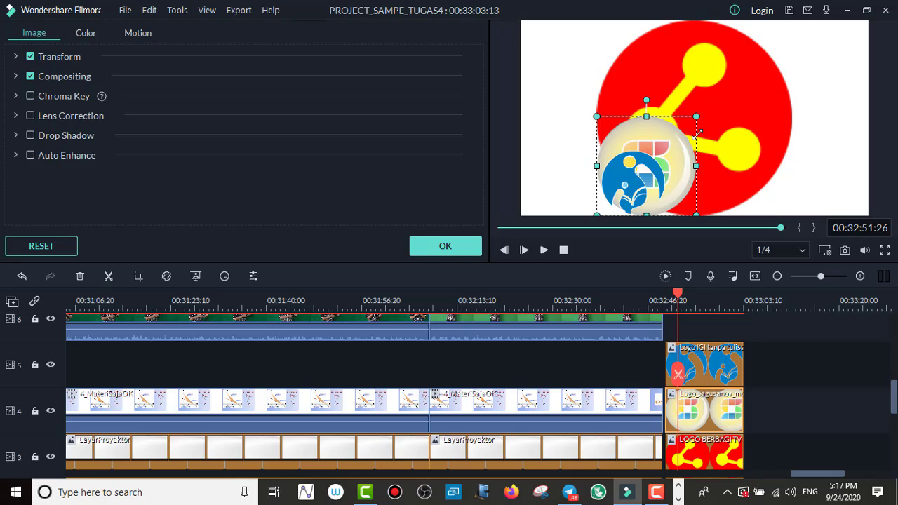
pyautogui.click(715, 457)
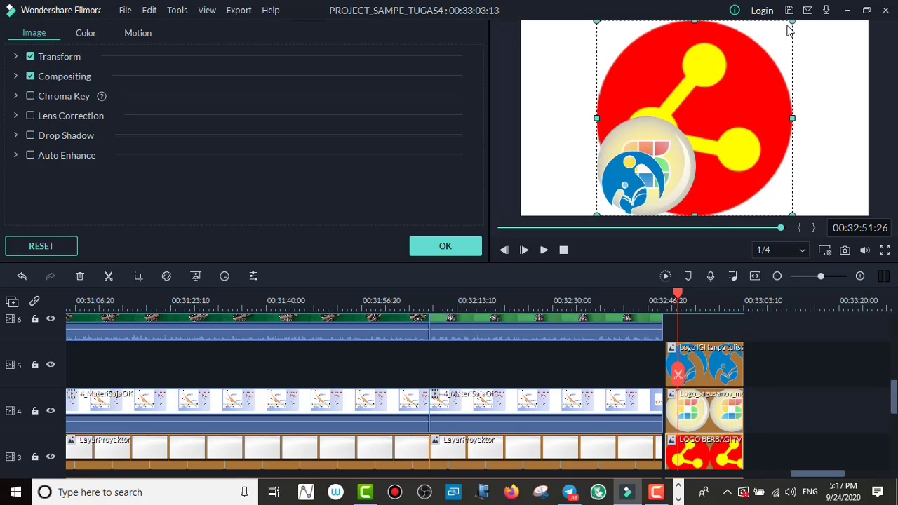
pyautogui.moveTo(789, 23); pyautogui.dragTo(721, 91)
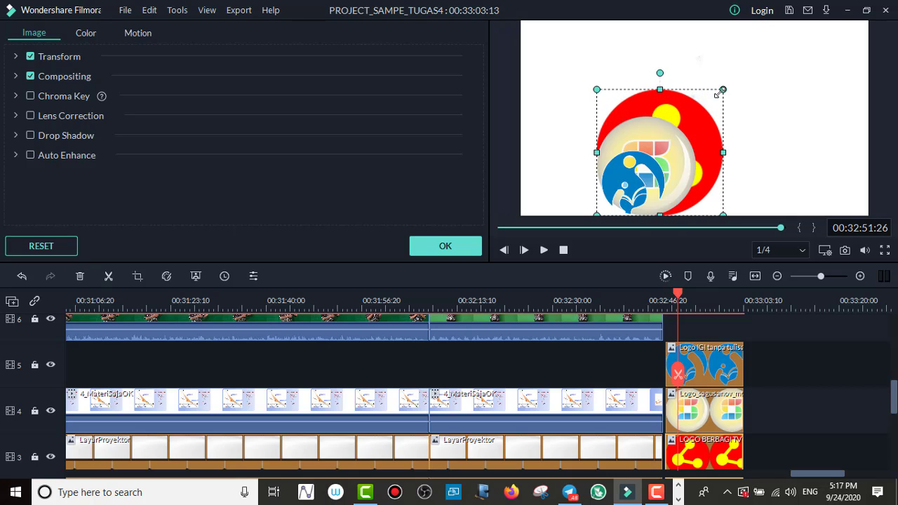
pyautogui.moveTo(690, 122)
pyautogui.mouseDown()
pyautogui.moveTo(730, 86)
pyautogui.moveTo(691, 114)
pyautogui.mouseUp()
pyautogui.click(696, 111)
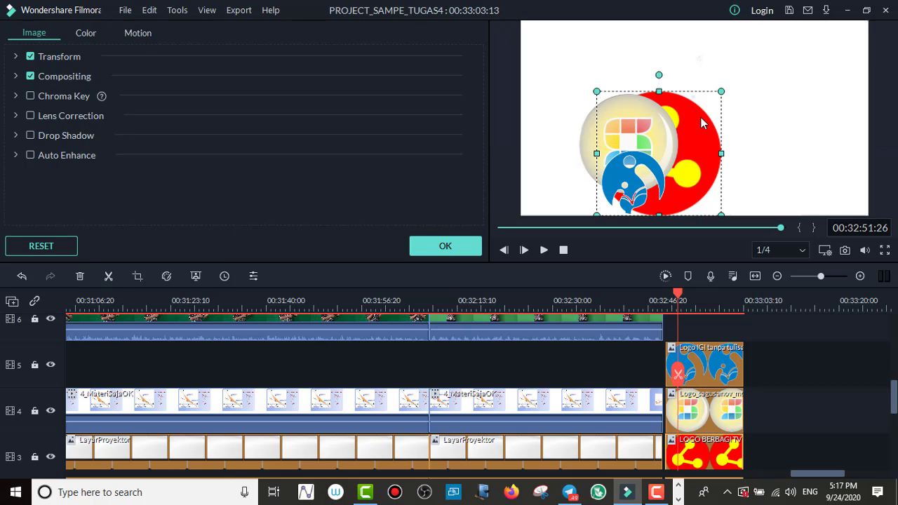
# Step: Scale LOGO BERBAGI TV to about 20.5% and position it in the frame's upper-right corner at X 222.2, Y 109.9
pyautogui.moveTo(710, 111); pyautogui.dragTo(842, 43)
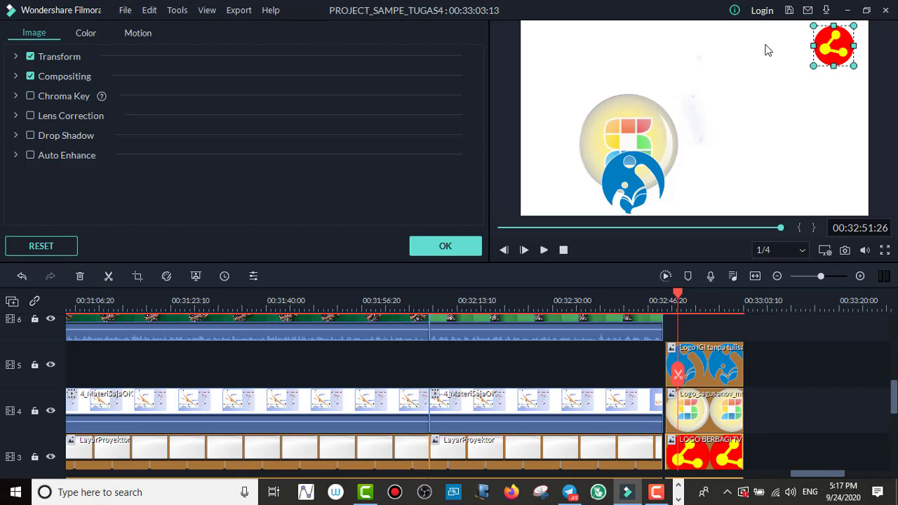
pyautogui.click(16, 57)
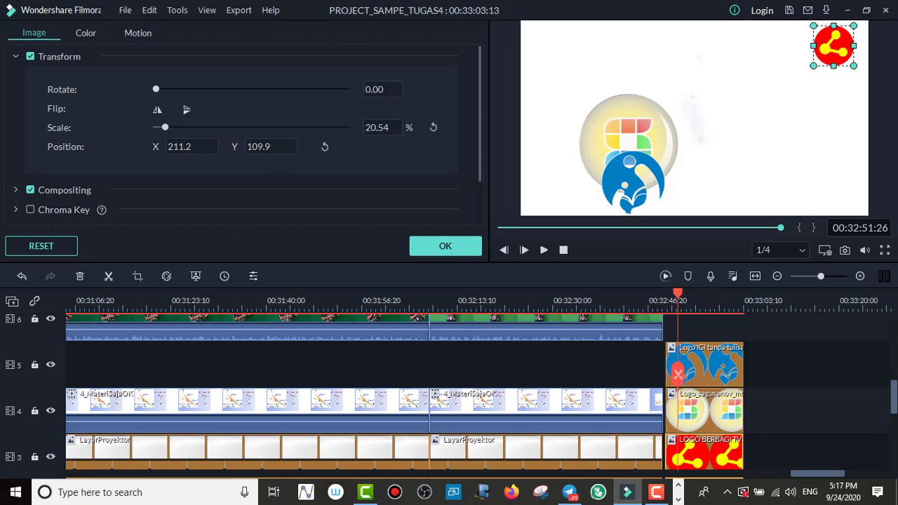
pyautogui.moveTo(186, 147); pyautogui.dragTo(193, 147)
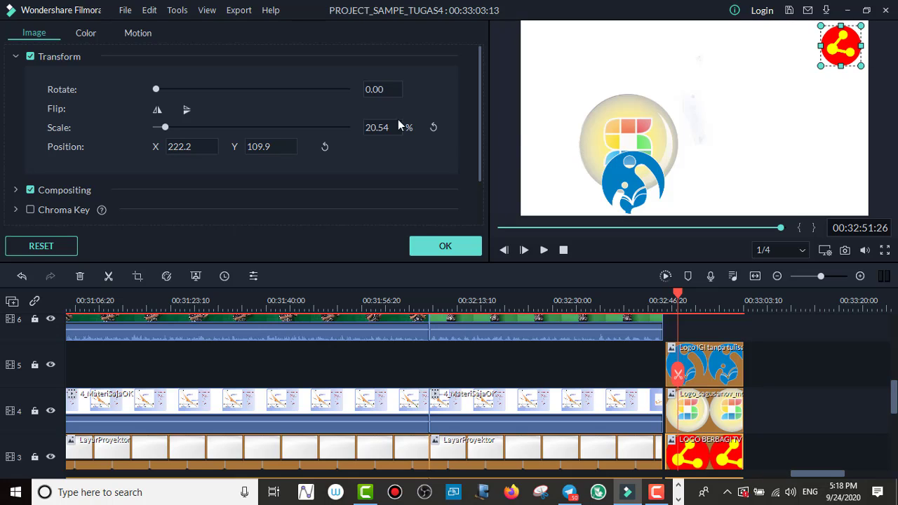
# Step: Scale Logo_sagusanov_modif to about 21.55% and position it just left of the red logo at X 150.3, Y 108.9
pyautogui.click(696, 417)
pyautogui.moveTo(678, 93); pyautogui.dragTo(792, 46)
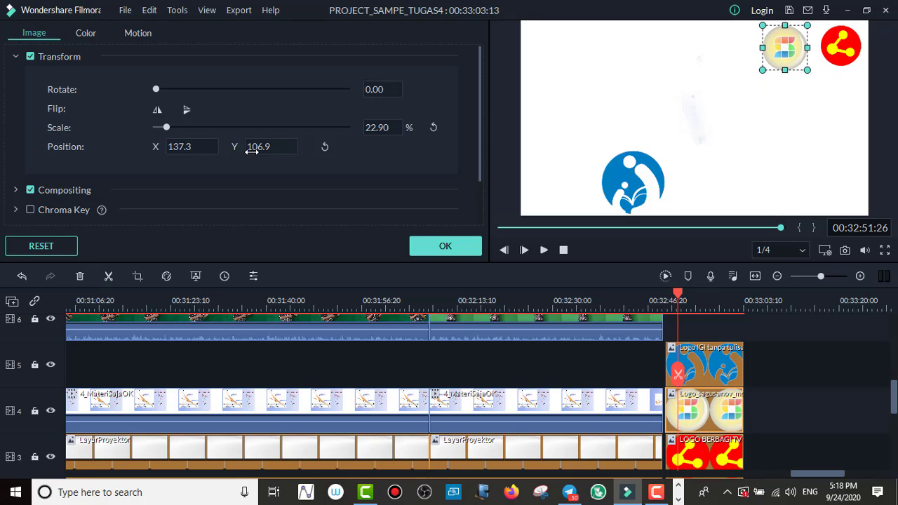
pyautogui.moveTo(179, 146); pyautogui.dragTo(181, 147)
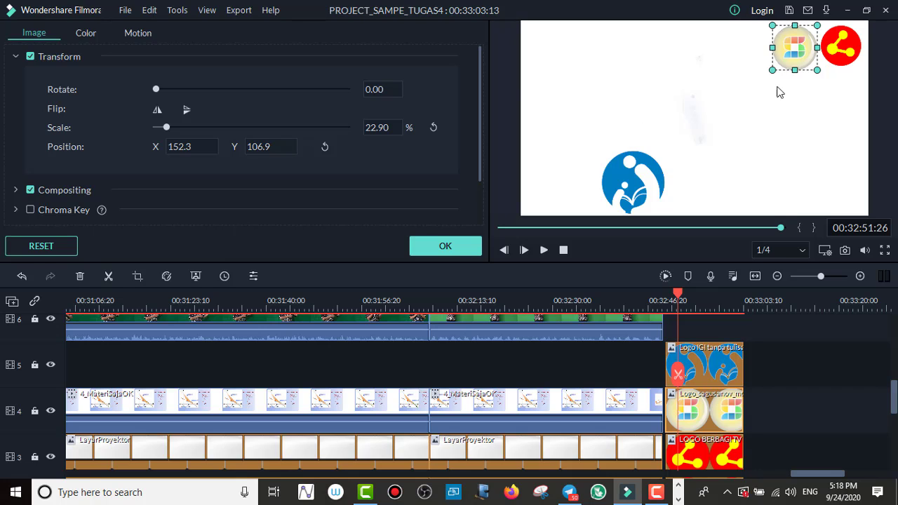
pyautogui.moveTo(817, 70); pyautogui.dragTo(813, 67)
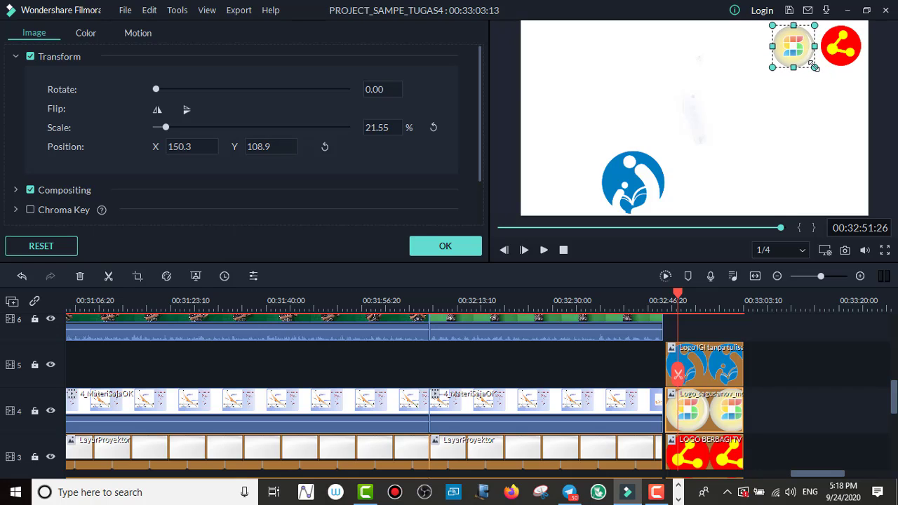
# Step: Scale Logo IGI tanpa tulisan to about 24.65% and position it just left of the Sagusanov logo at X 80.2, Y 105.9
pyautogui.click(828, 83)
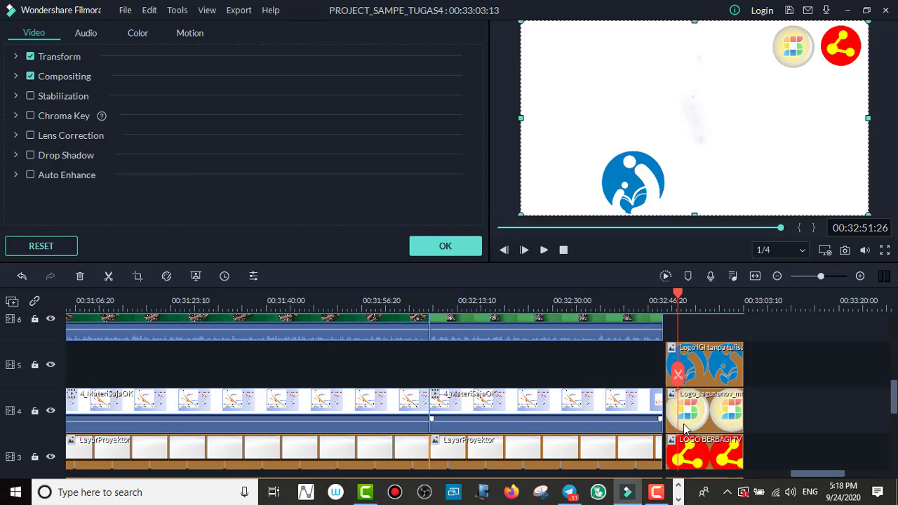
pyautogui.click(705, 374)
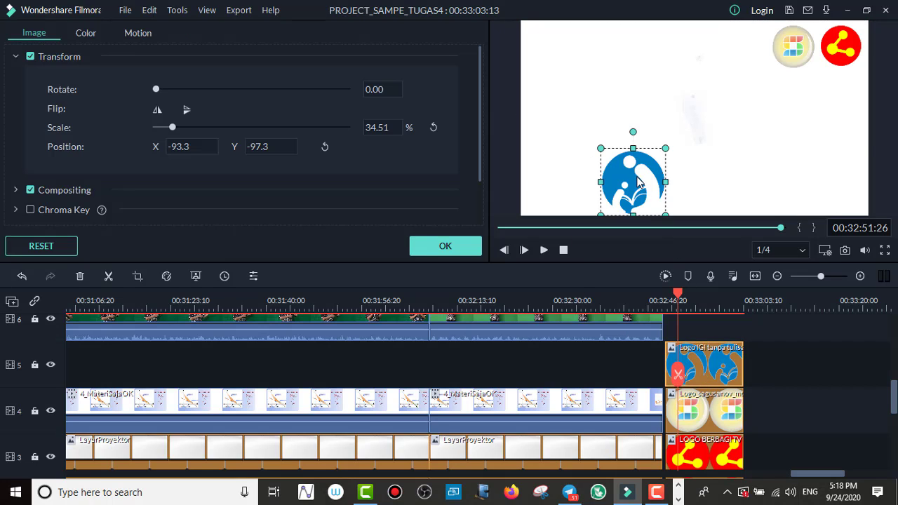
pyautogui.moveTo(640, 182); pyautogui.dragTo(701, 119)
pyautogui.moveTo(720, 82); pyautogui.dragTo(723, 48)
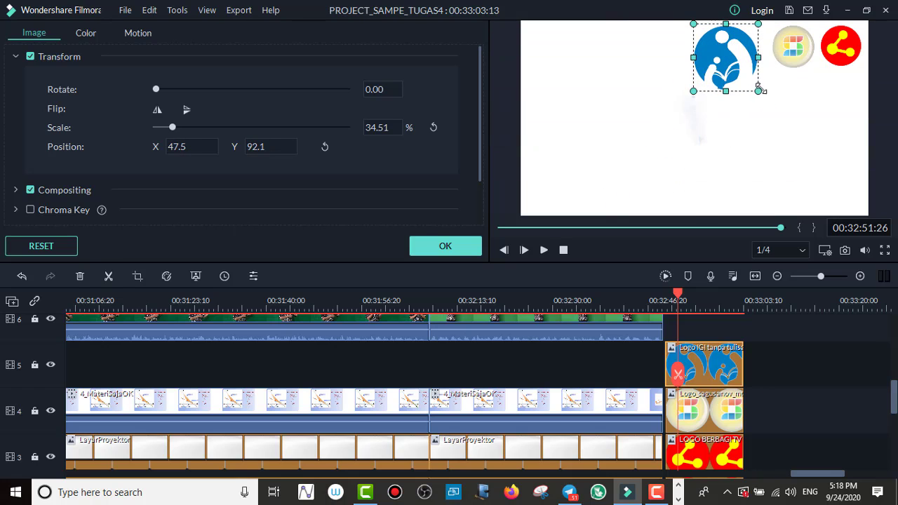
pyautogui.moveTo(758, 91); pyautogui.dragTo(771, 71)
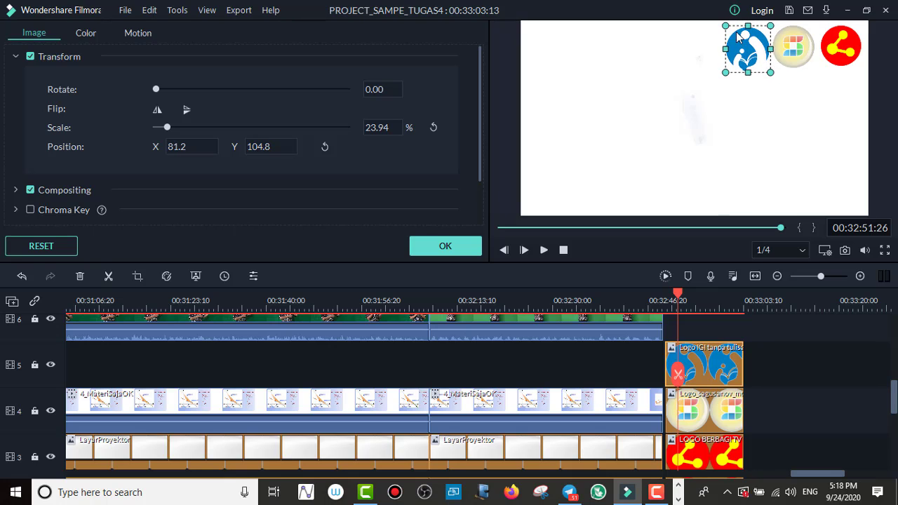
pyautogui.moveTo(726, 26); pyautogui.dragTo(724, 23)
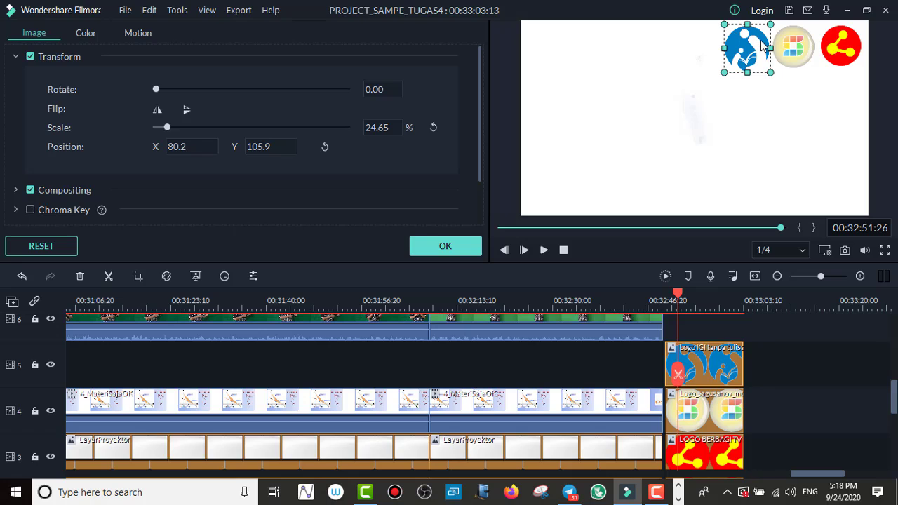
# Step: Shift the Sagusanov logo slightly right to X 154.3, closer to the red logo
pyautogui.click(800, 61)
pyautogui.click(829, 62)
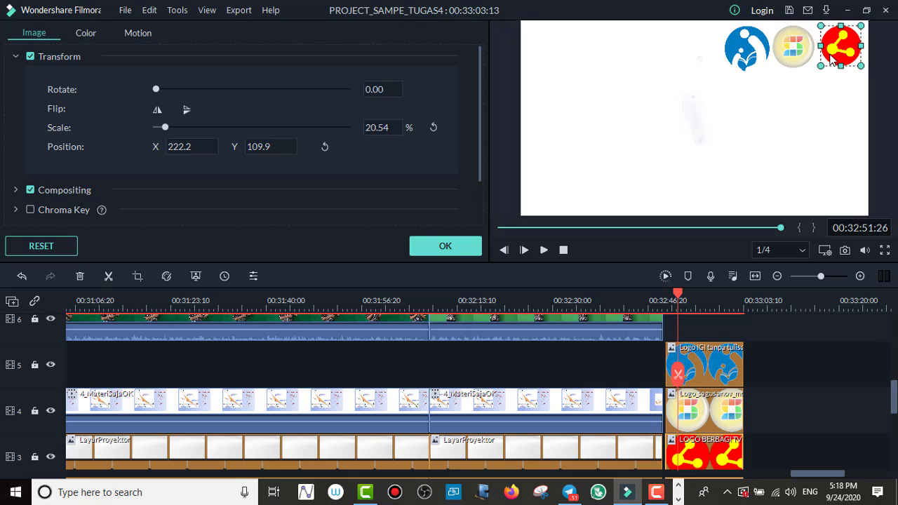
pyautogui.click(802, 77)
pyautogui.click(800, 51)
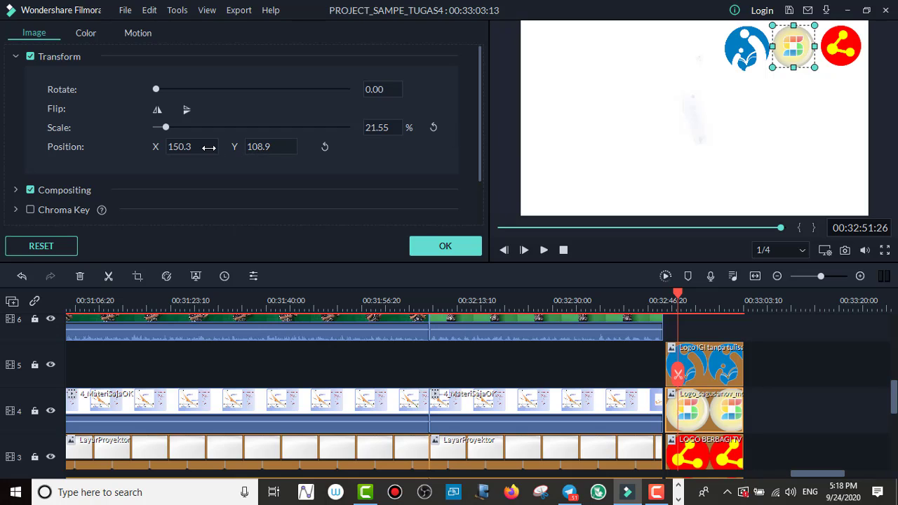
pyautogui.moveTo(192, 146); pyautogui.dragTo(194, 147)
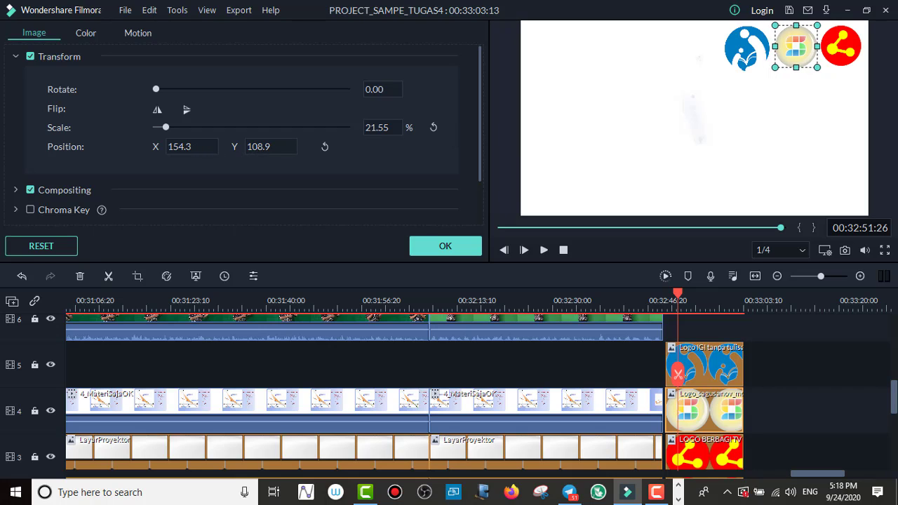
pyautogui.click(733, 114)
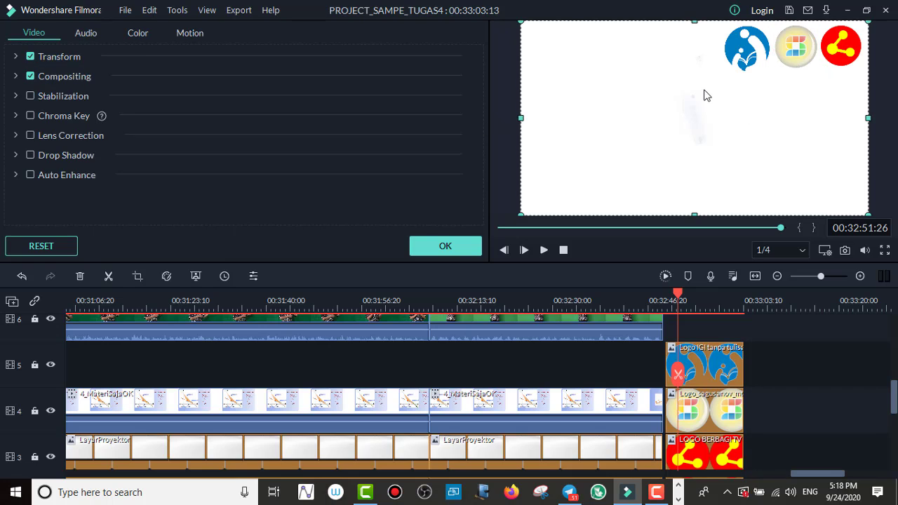
# Step: Scale the blue IGI logo to about 23.97% and move it closer to the Sagusanov logo at X 85.2, Y 106.9
pyautogui.click(750, 56)
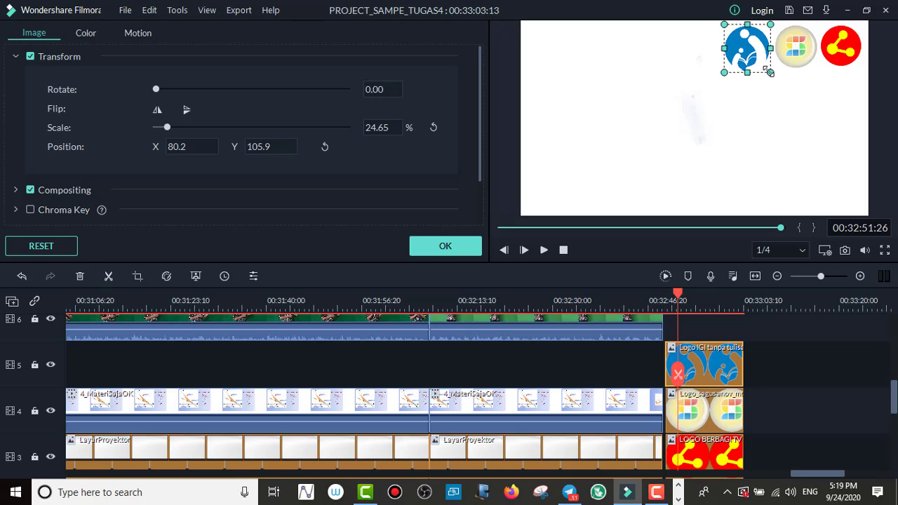
pyautogui.moveTo(769, 72); pyautogui.dragTo(768, 70)
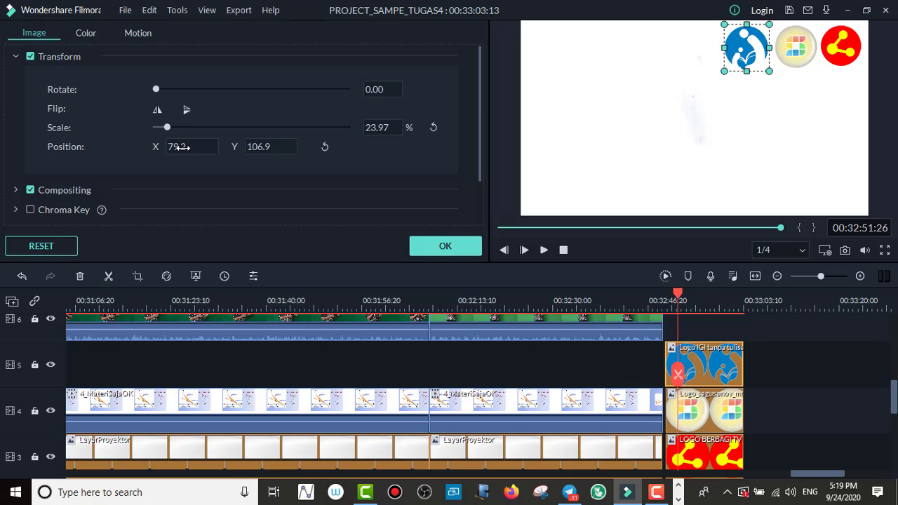
pyautogui.moveTo(183, 147); pyautogui.dragTo(187, 147)
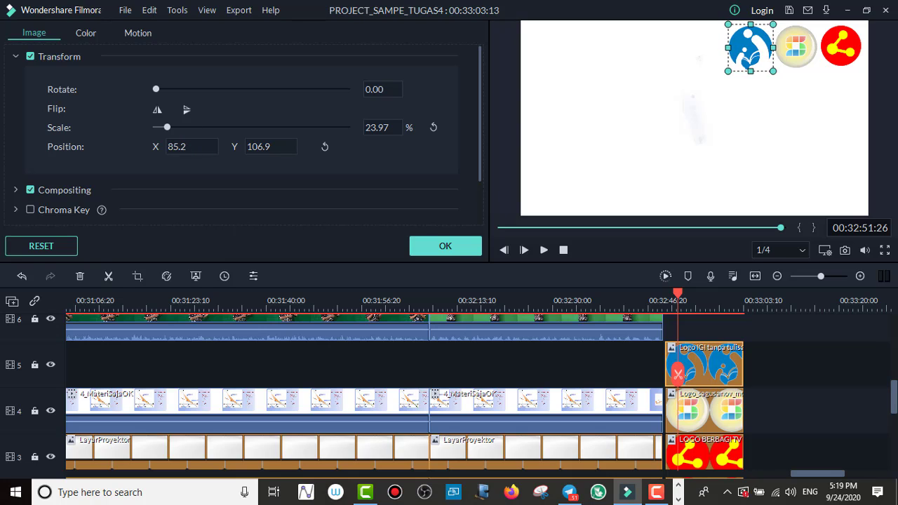
pyautogui.click(755, 124)
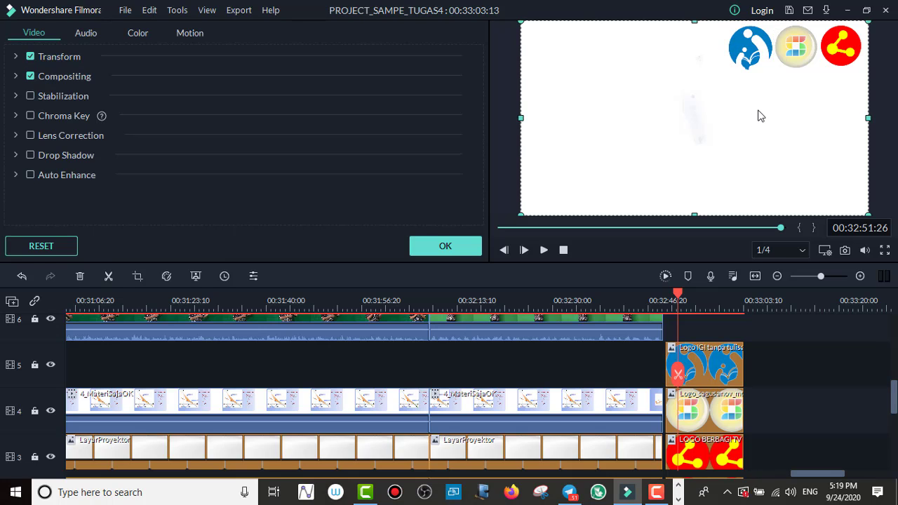
# Step: Nudge the Sagusanov logo's horizontal position to X 155.3
pyautogui.click(799, 56)
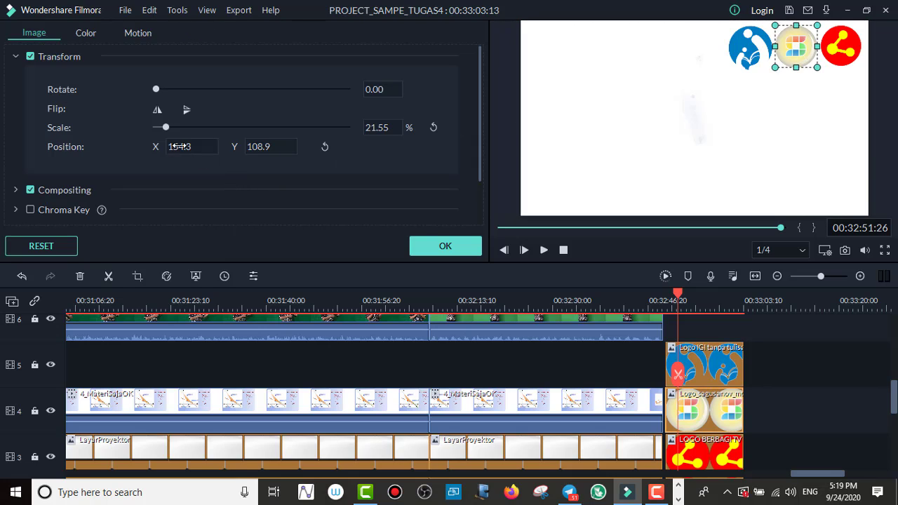
pyautogui.moveTo(188, 147); pyautogui.dragTo(188, 148)
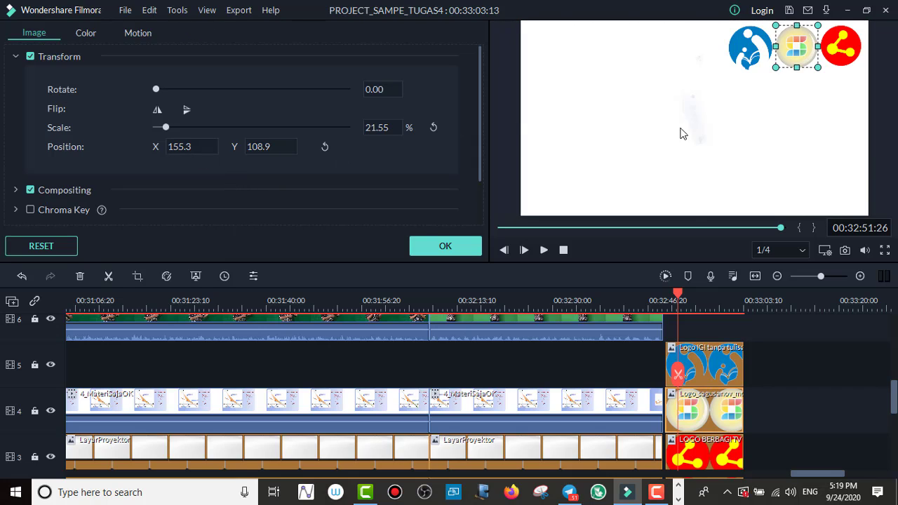
pyautogui.click(714, 125)
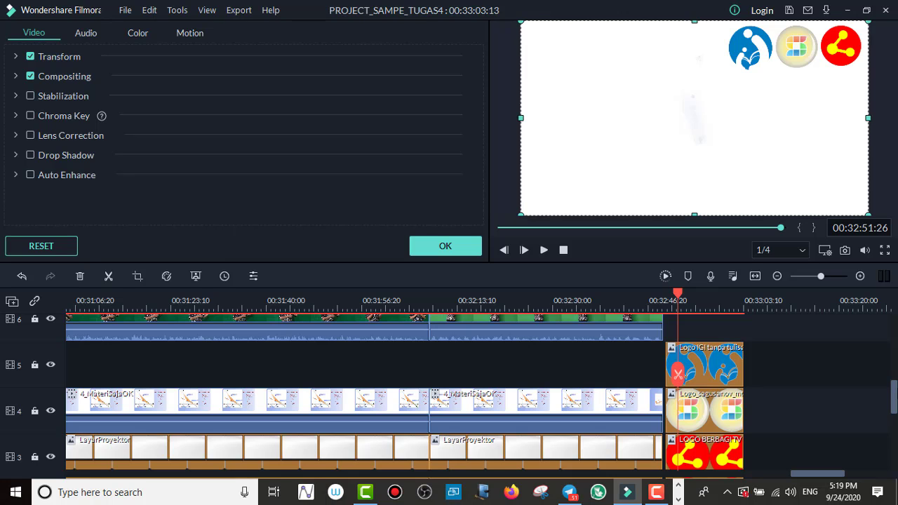
# Step: Play the video from about 00:32:48:19 through the end of the outro to check the three logos
pyautogui.scroll(-2, 894, 393)
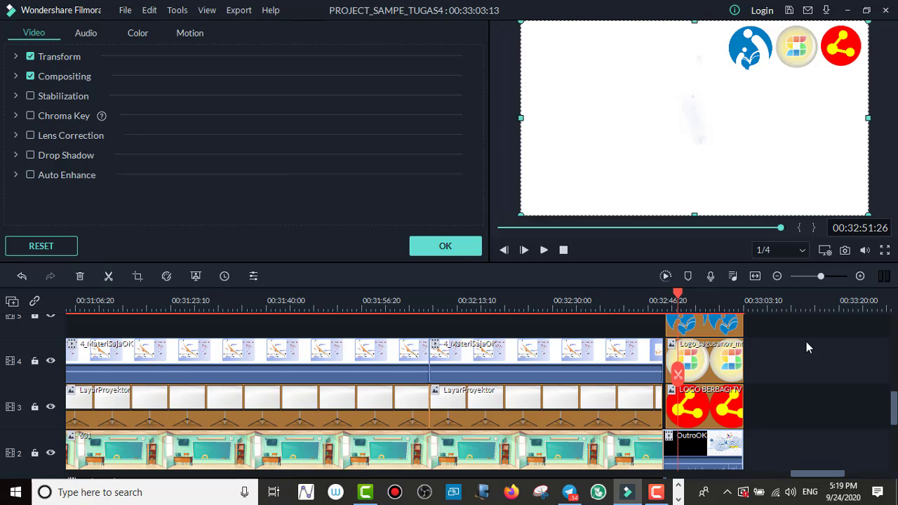
pyautogui.moveTo(679, 294); pyautogui.dragTo(660, 298)
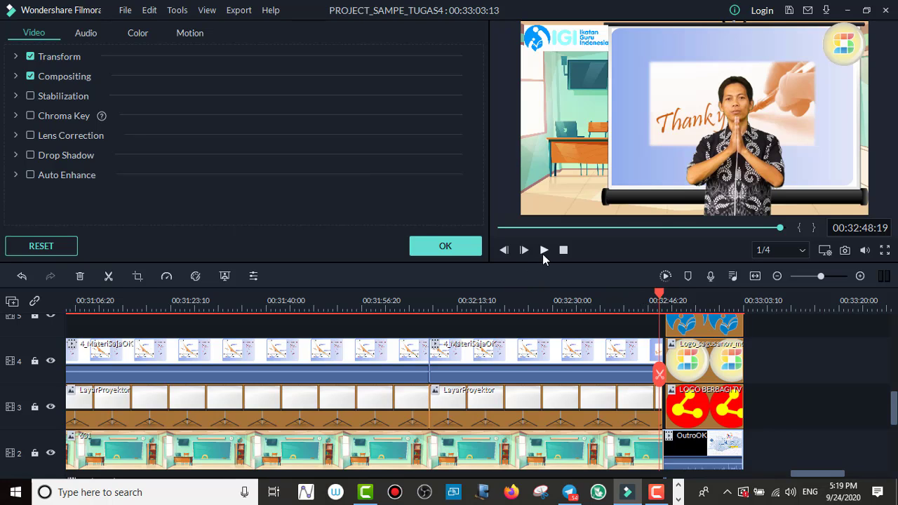
pyautogui.click(543, 254)
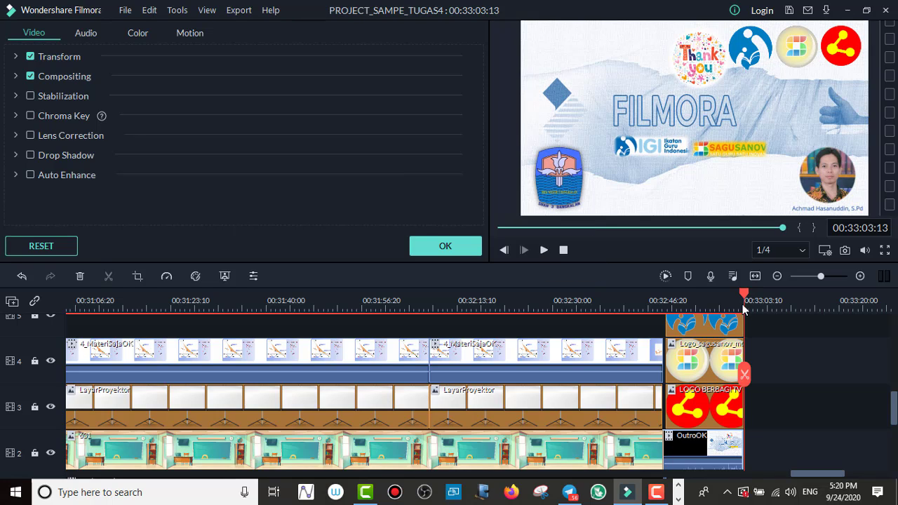
# Step: At about 00:33:02:06, shrink the red logo to about 15.82%, the Sagusanov logo to 15.15% and the IGI logo to 17.24%
pyautogui.moveTo(744, 295); pyautogui.dragTo(737, 299)
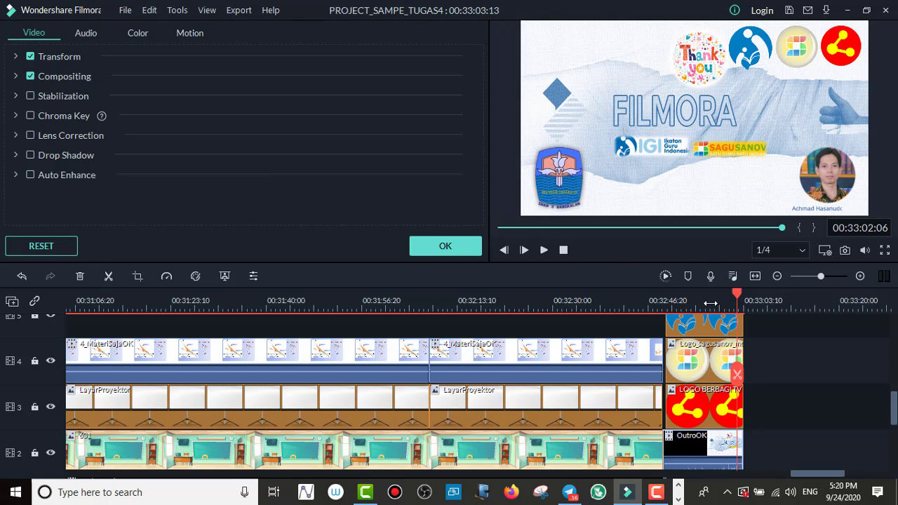
pyautogui.click(693, 396)
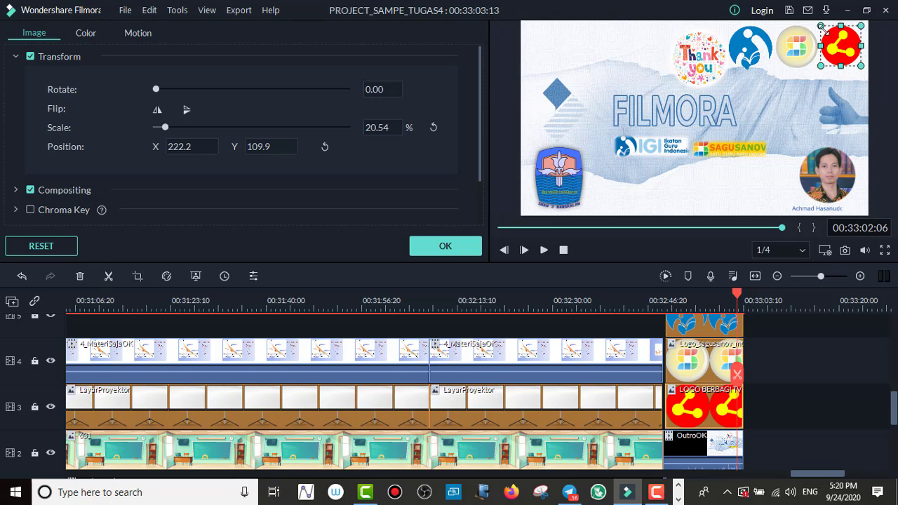
pyautogui.moveTo(819, 25); pyautogui.dragTo(790, 38)
pyautogui.click(804, 50)
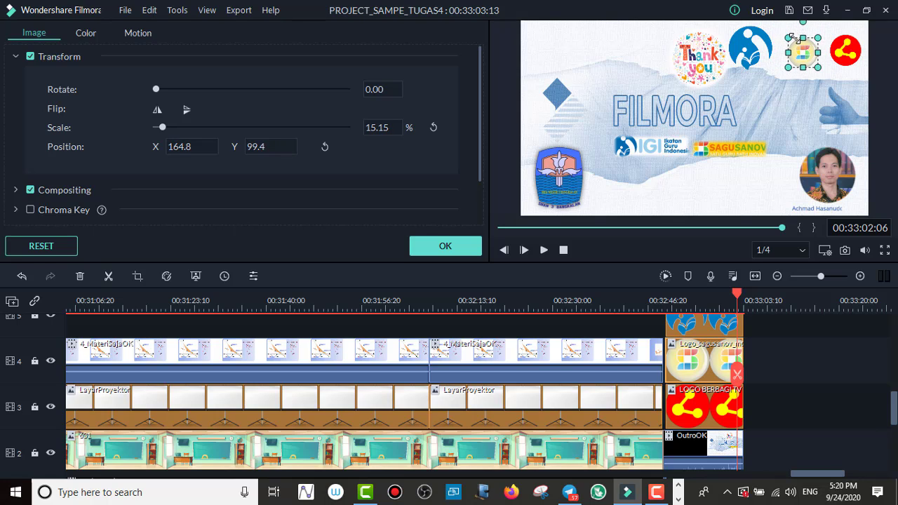
pyautogui.click(746, 42)
pyautogui.moveTo(728, 25); pyautogui.dragTo(748, 39)
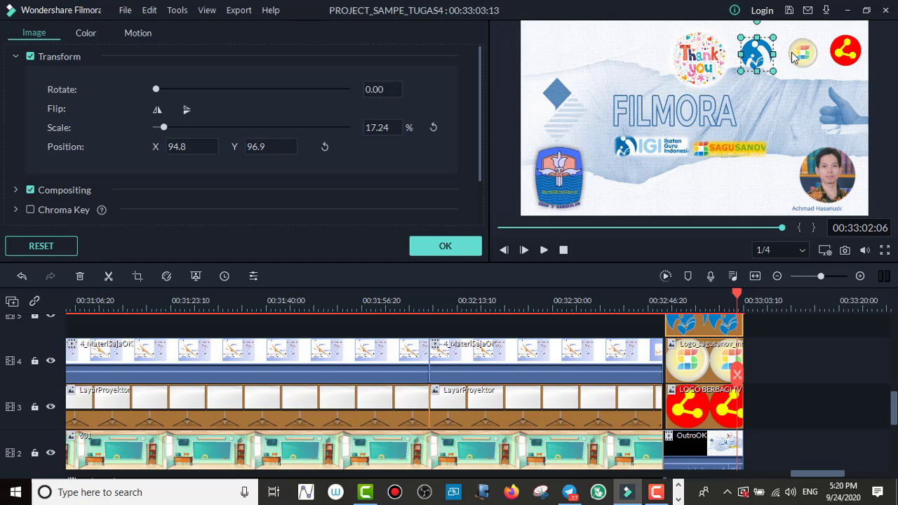
# Step: Regroup the logos higher in the frame's upper-right corner: red at Y 118.8, Sagusanov at X 174.2, Y 118.8, IGI at X 126.7, Y 115.8
pyautogui.click(849, 53)
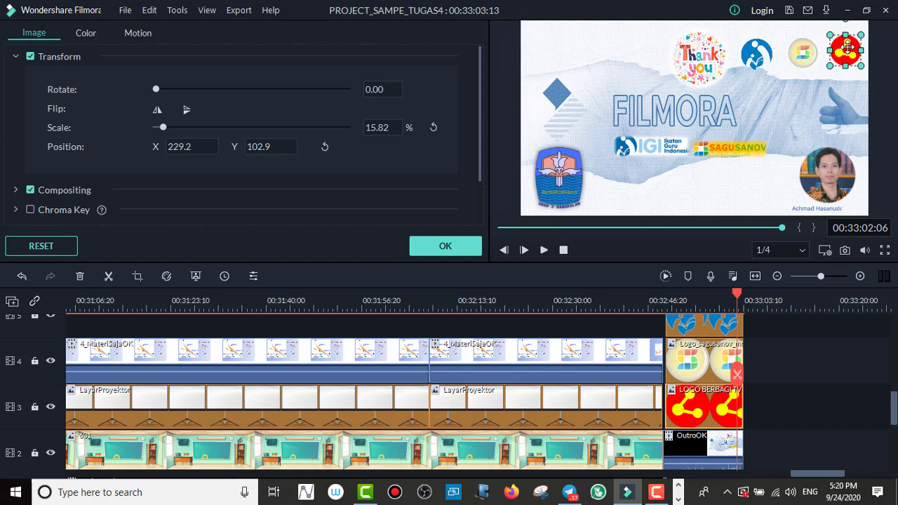
pyautogui.moveTo(848, 53); pyautogui.dragTo(847, 43)
pyautogui.click(800, 60)
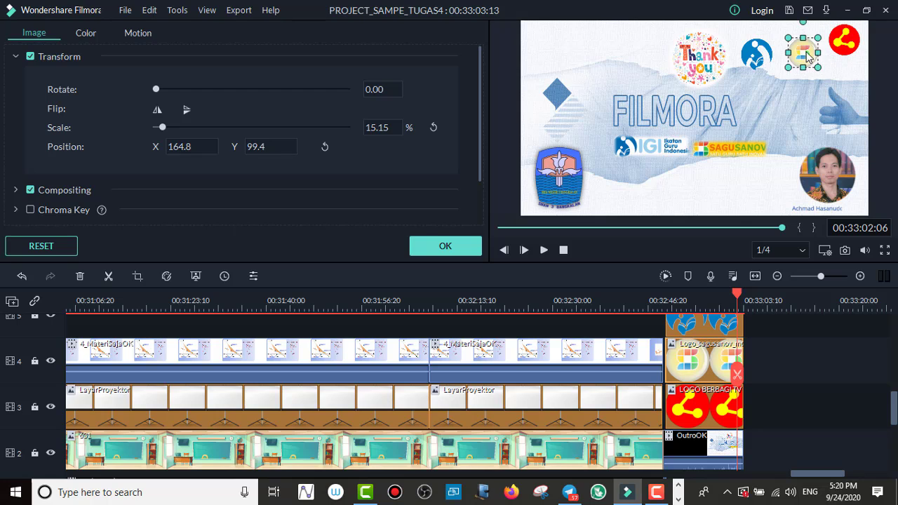
pyautogui.moveTo(807, 57); pyautogui.dragTo(781, 41)
pyautogui.click(760, 52)
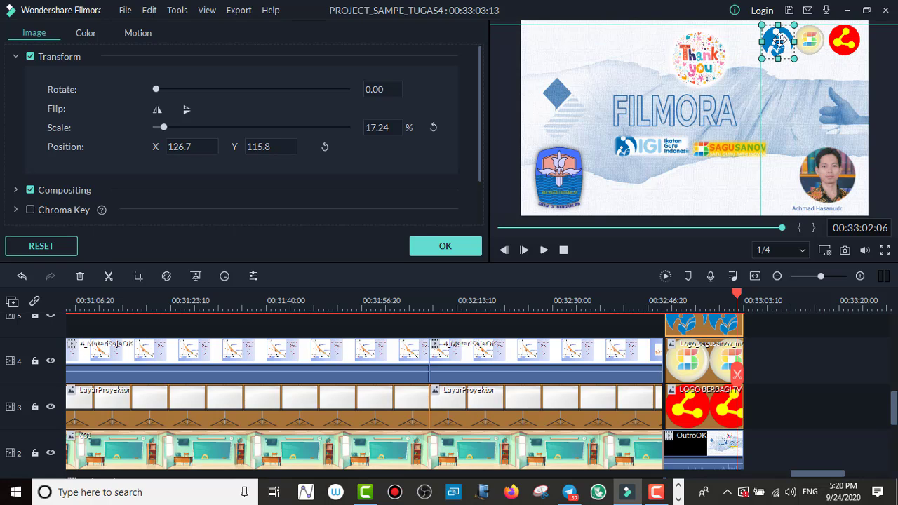
# Step: Shift the Sagusanov logo right to X 177.2 and the red logo right to X 234.0
pyautogui.click(819, 42)
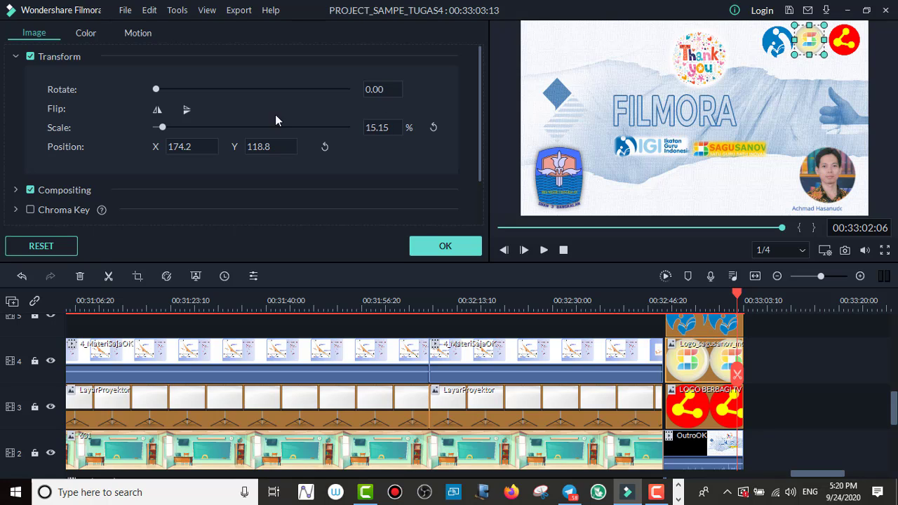
pyautogui.moveTo(187, 149); pyautogui.dragTo(189, 149)
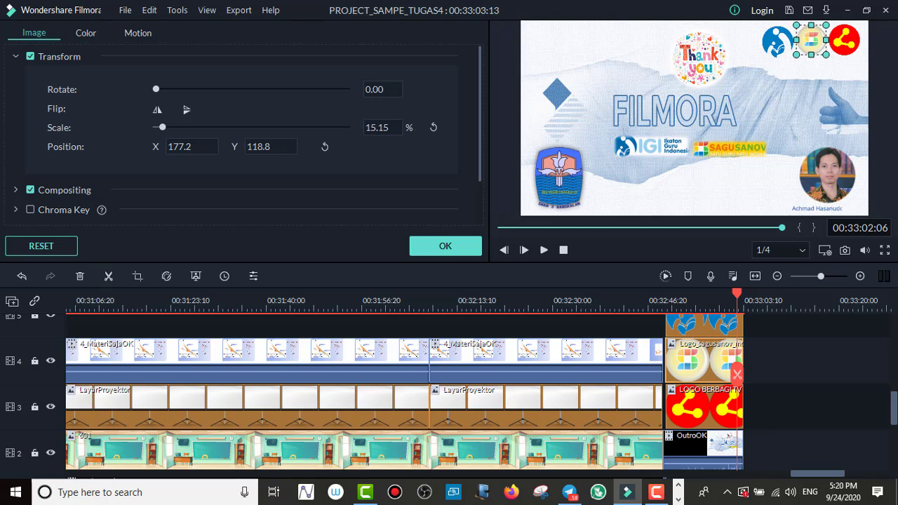
pyautogui.click(835, 64)
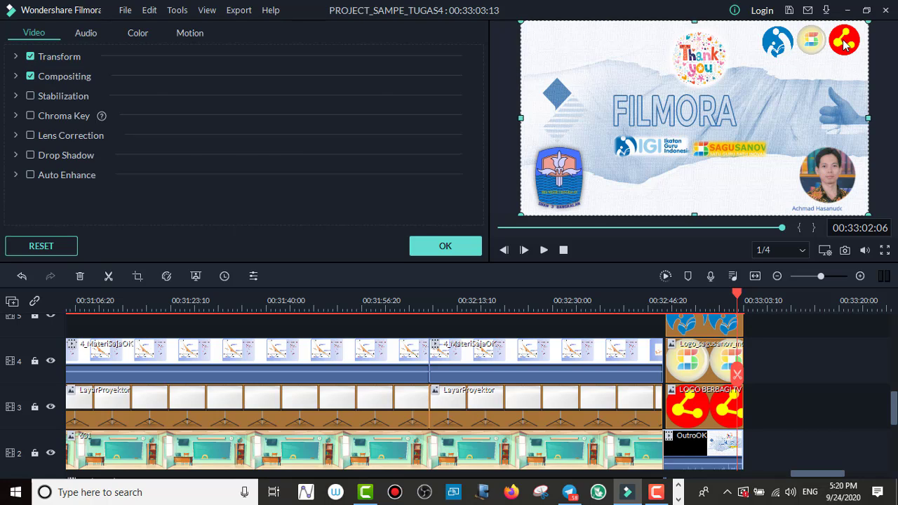
pyautogui.click(846, 46)
pyautogui.moveTo(188, 146); pyautogui.dragTo(195, 146)
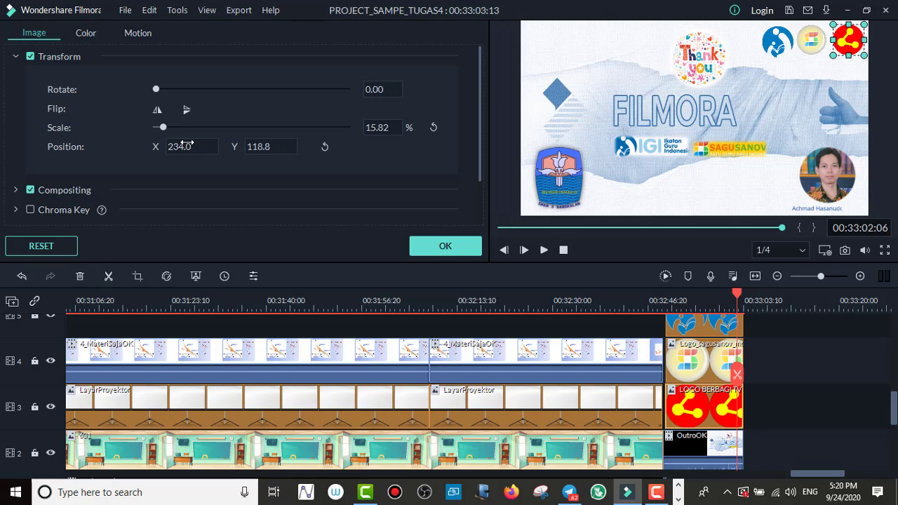
# Step: Close the gaps between the logos by moving the Sagusanov logo to X 181.2 and the IGI logo to X 132.7, Y 116.8
pyautogui.click(709, 343)
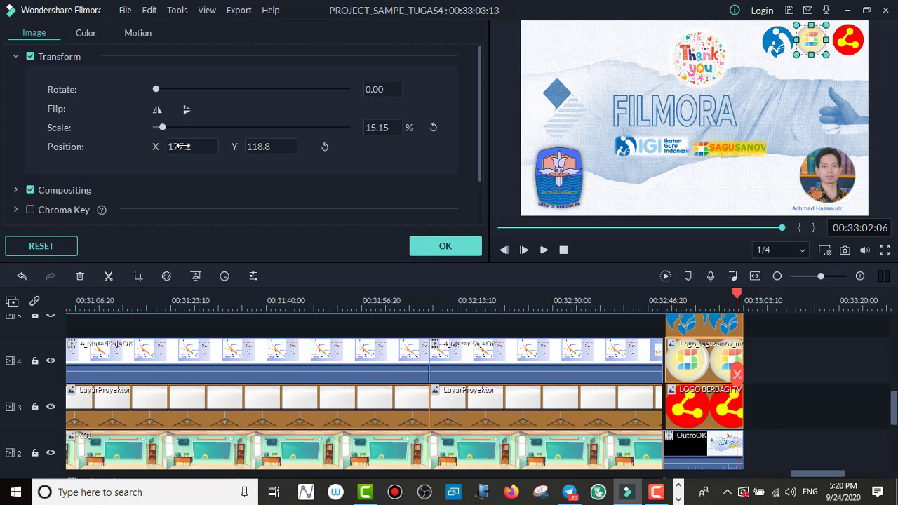
pyautogui.moveTo(180, 146); pyautogui.dragTo(182, 146)
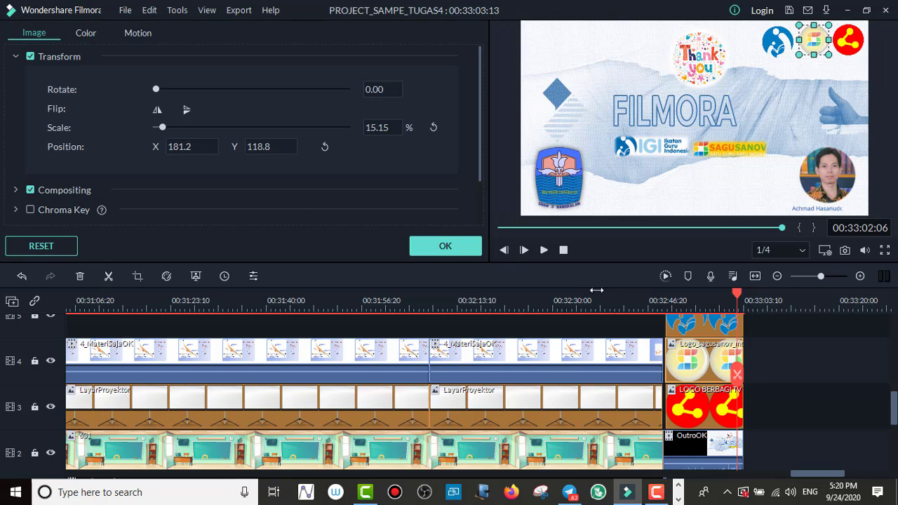
pyautogui.click(694, 325)
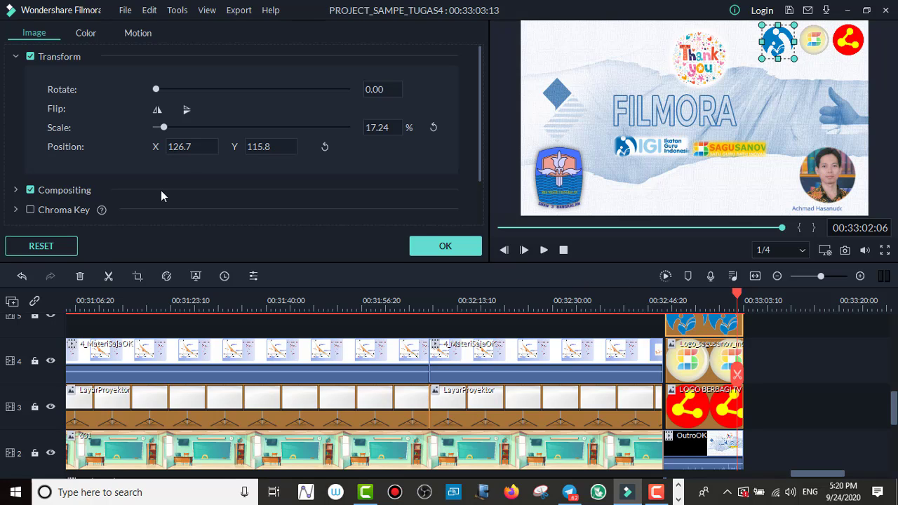
pyautogui.moveTo(179, 147); pyautogui.dragTo(183, 147)
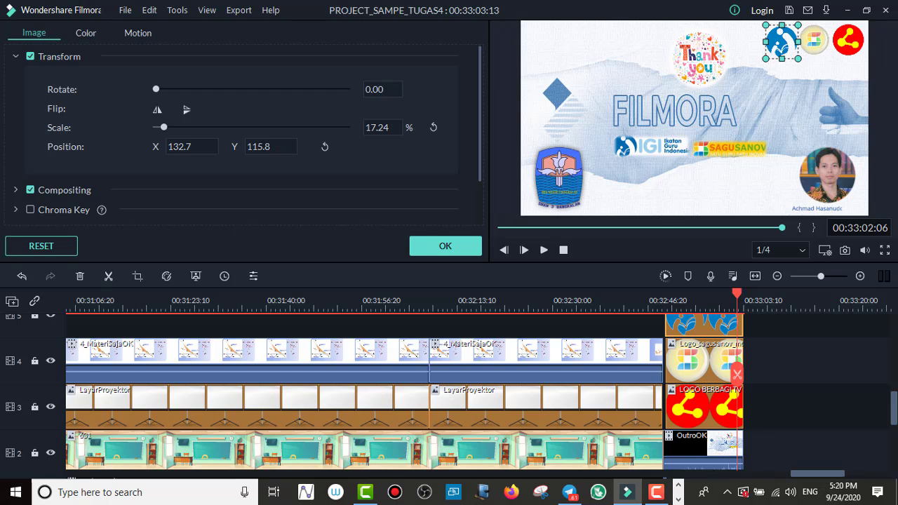
pyautogui.moveTo(258, 147); pyautogui.dragTo(258, 146)
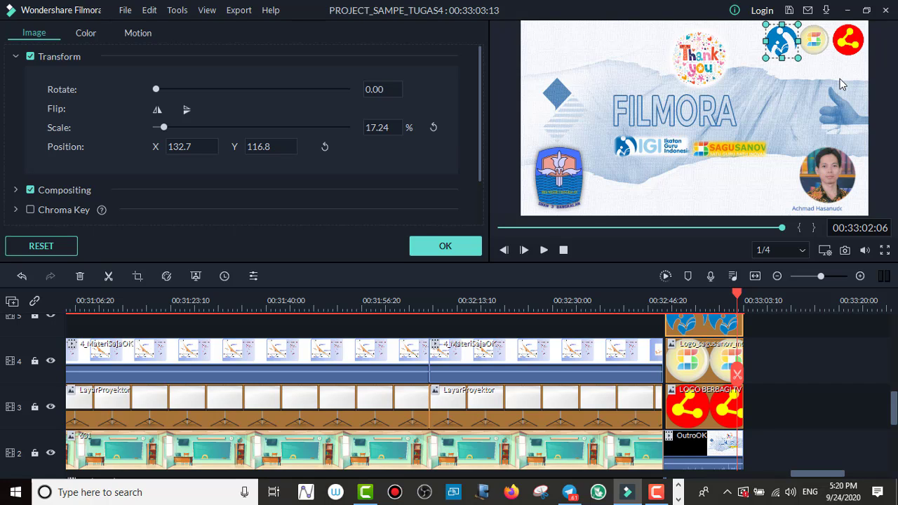
# Step: Shrink the red logo to 14.14% and nudge the red and Sagusanov logos so the three logos line up evenly
pyautogui.click(831, 59)
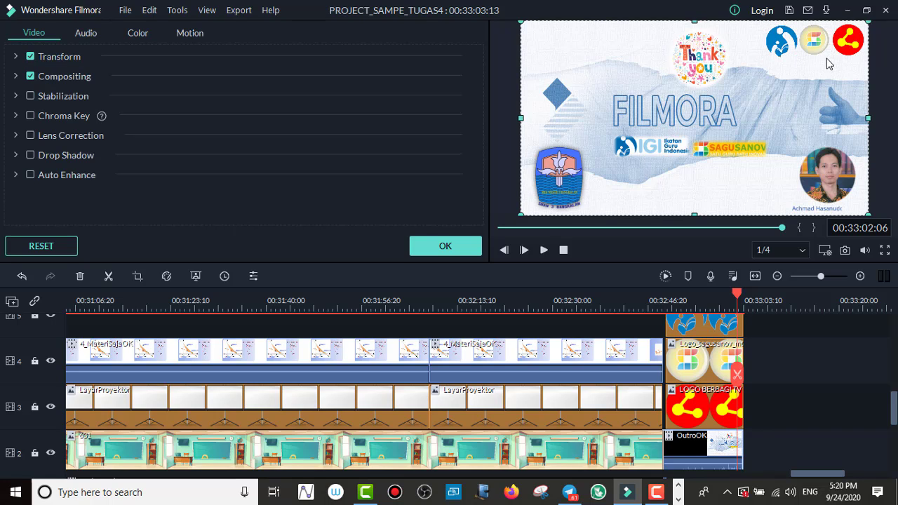
pyautogui.click(846, 44)
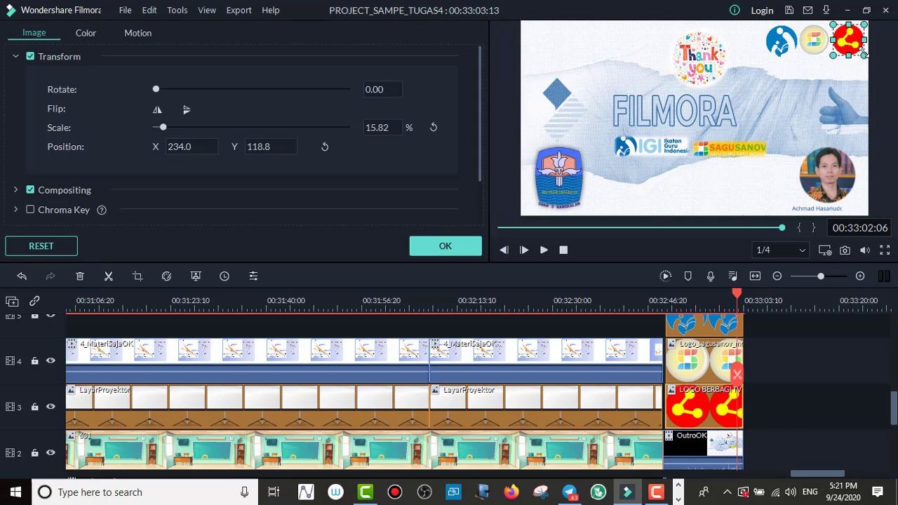
pyautogui.moveTo(865, 56); pyautogui.dragTo(860, 51)
pyautogui.click(851, 66)
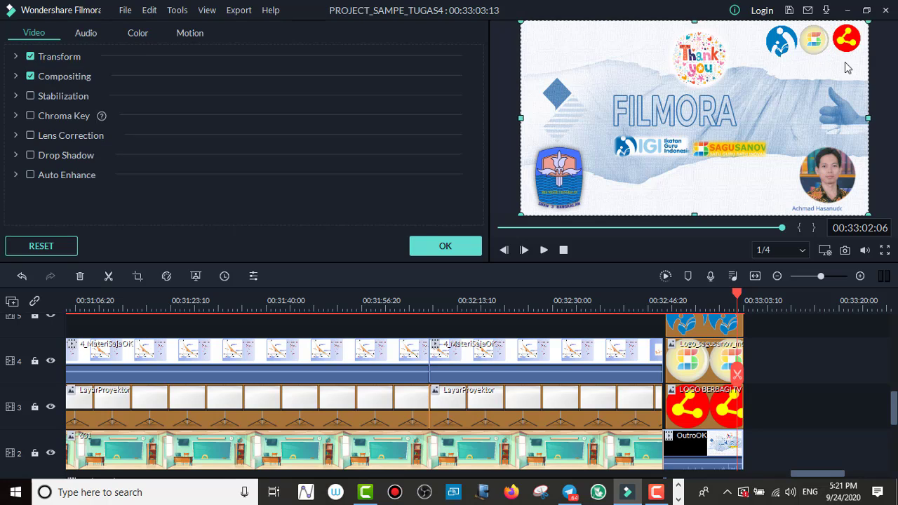
pyautogui.click(852, 45)
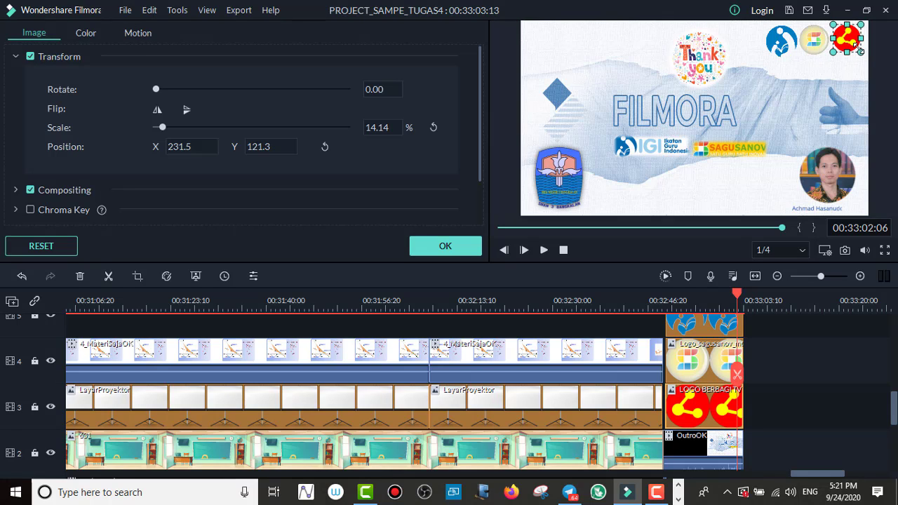
pyautogui.moveTo(859, 51); pyautogui.dragTo(842, 65)
pyautogui.click(824, 52)
pyautogui.click(843, 65)
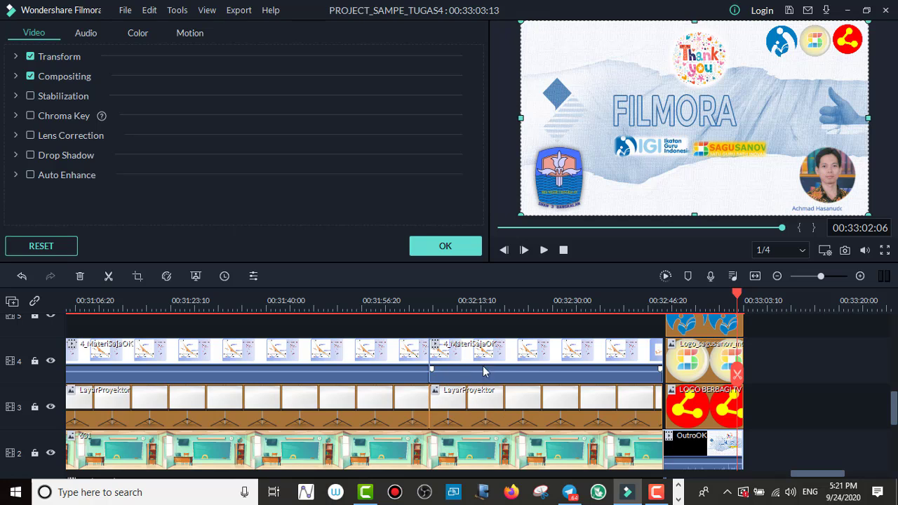
# Step: Check the outro clip's audio settings and the empty audio tracks below the outro, and close the clip's settings
pyautogui.moveTo(894, 405); pyautogui.dragTo(895, 447)
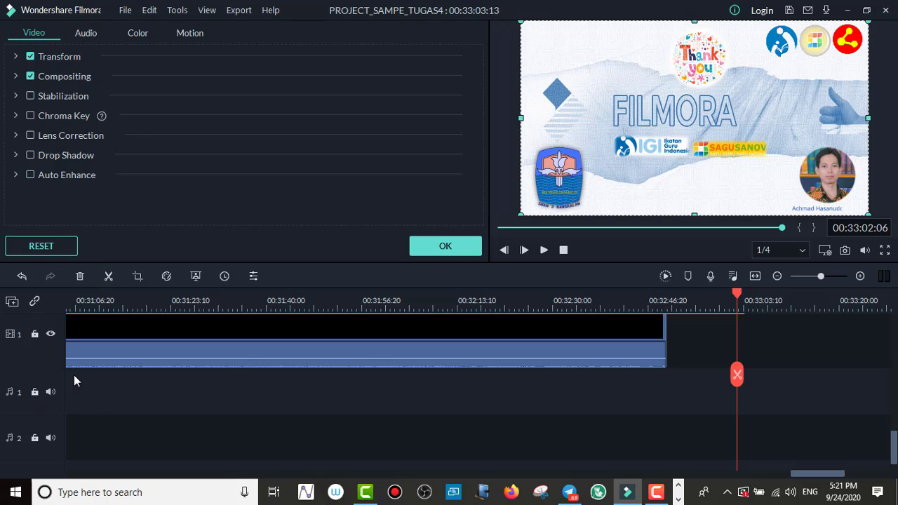
pyautogui.click(88, 33)
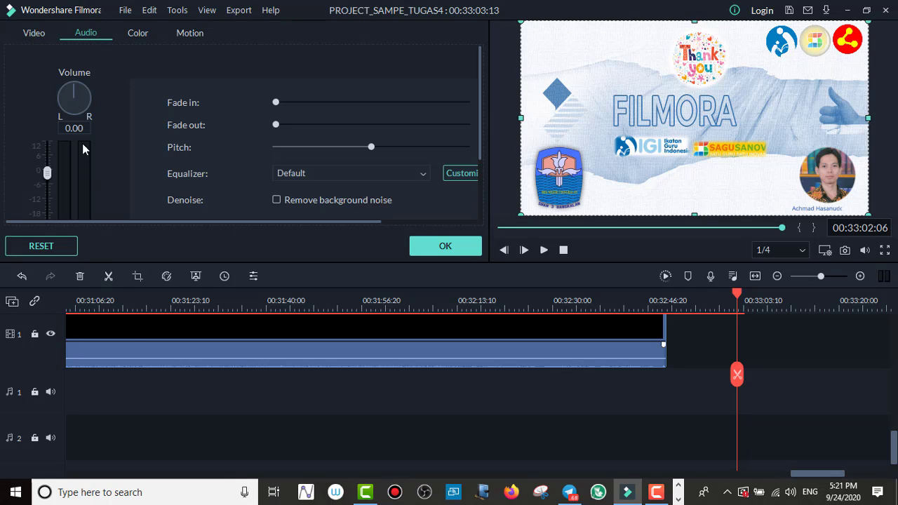
pyautogui.click(123, 390)
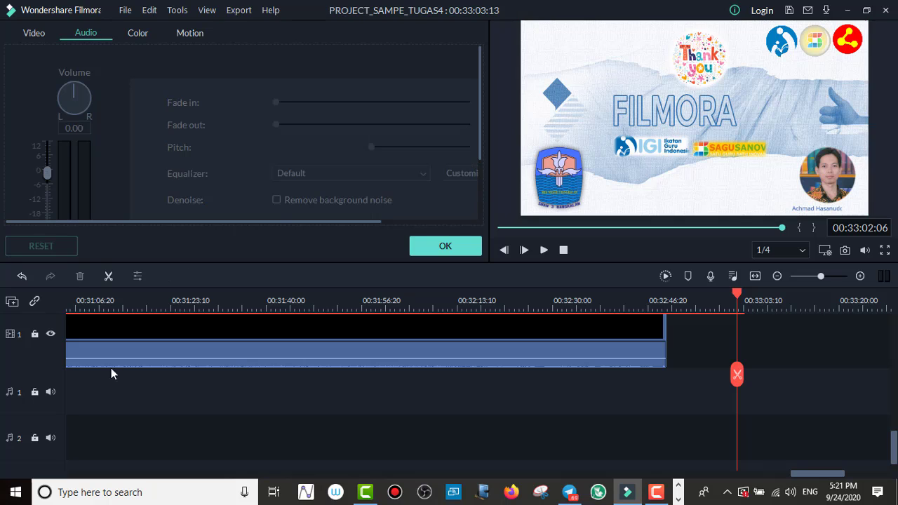
pyautogui.click(448, 248)
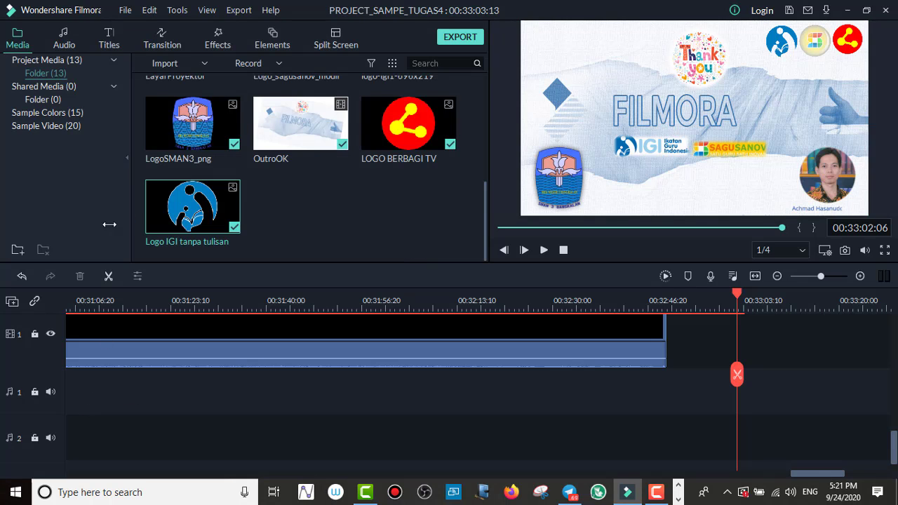
# Step: Look through the included music categories and the project and shared media folders, ending at the My Music collection
pyautogui.click(65, 41)
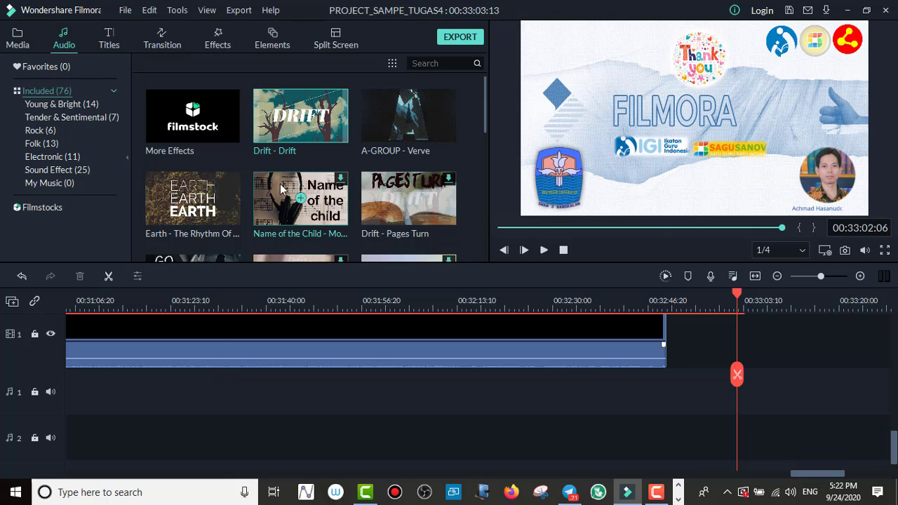
pyautogui.click(18, 39)
pyautogui.doubleClick(65, 60)
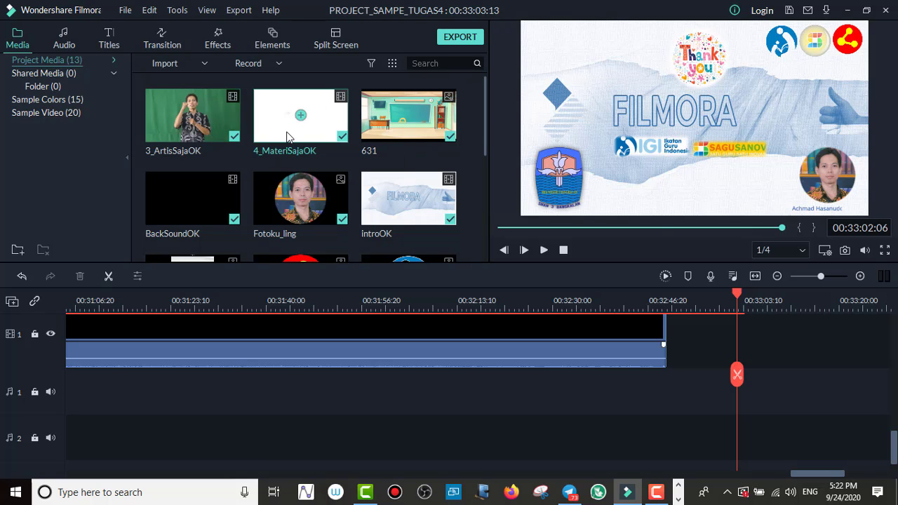
pyautogui.click(64, 40)
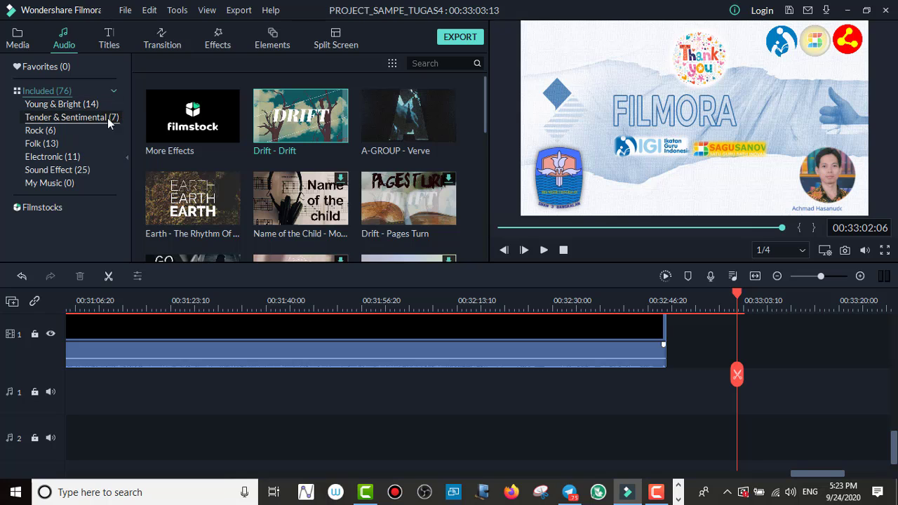
pyautogui.click(59, 92)
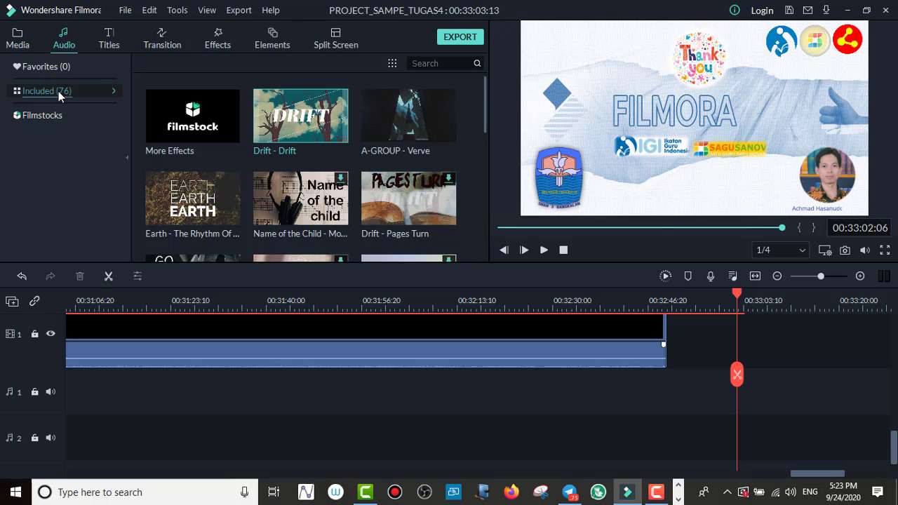
pyautogui.click(59, 93)
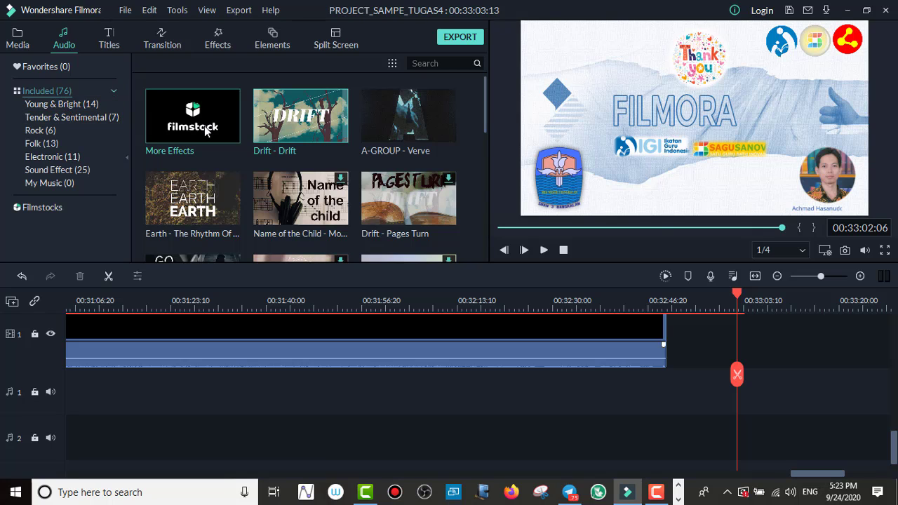
pyautogui.scroll(-10, 206, 132)
pyautogui.scroll(10, 211, 137)
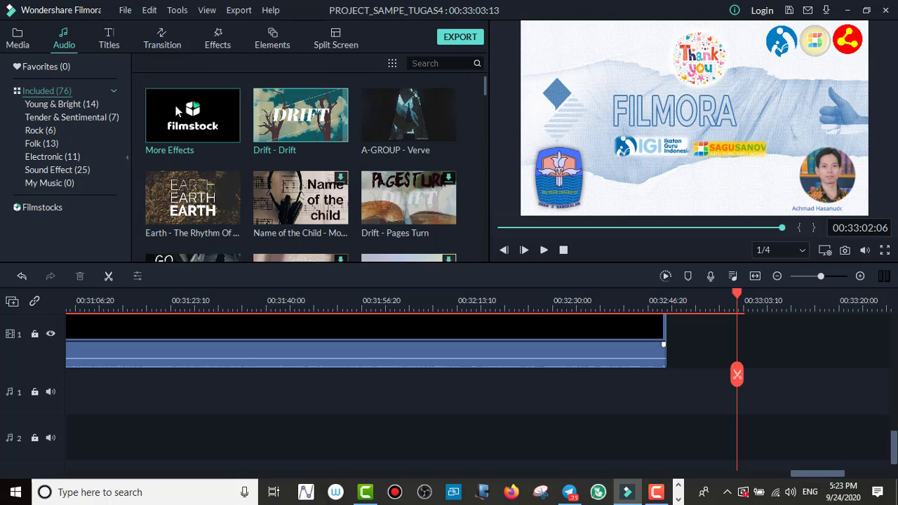
pyautogui.click(18, 45)
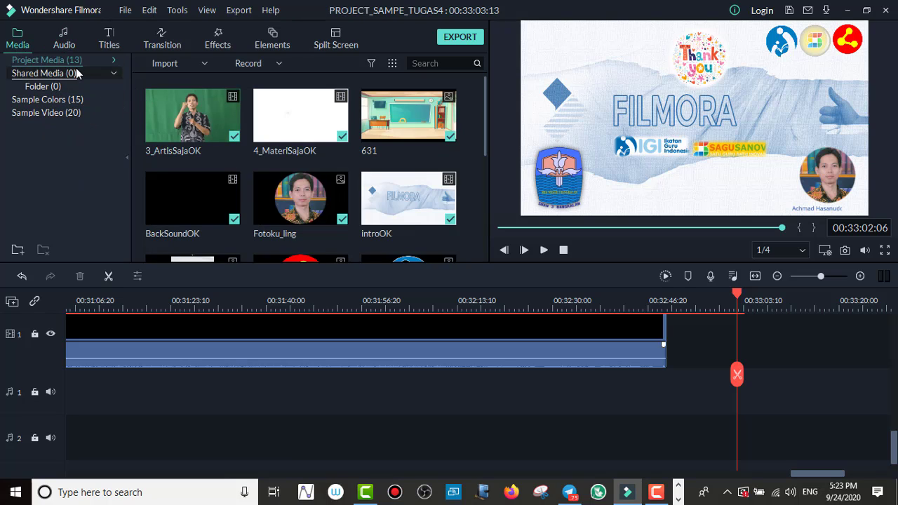
pyautogui.click(113, 62)
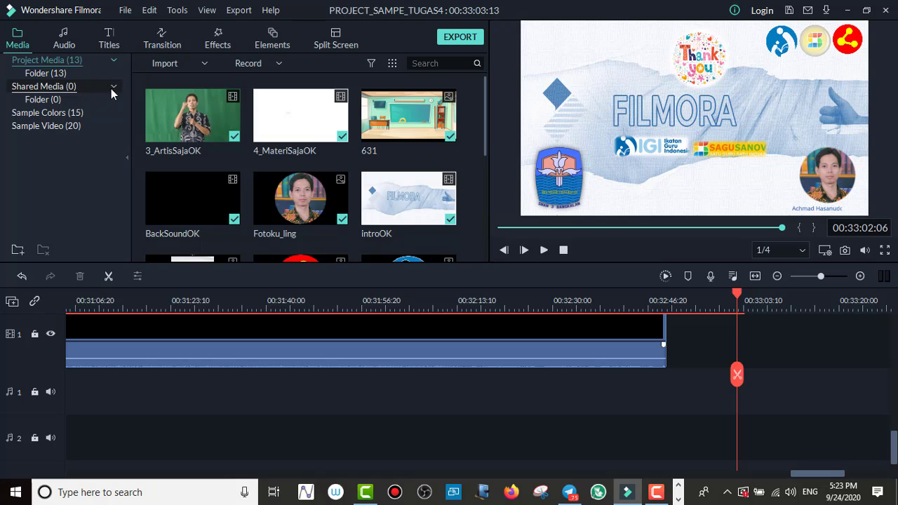
pyautogui.click(112, 87)
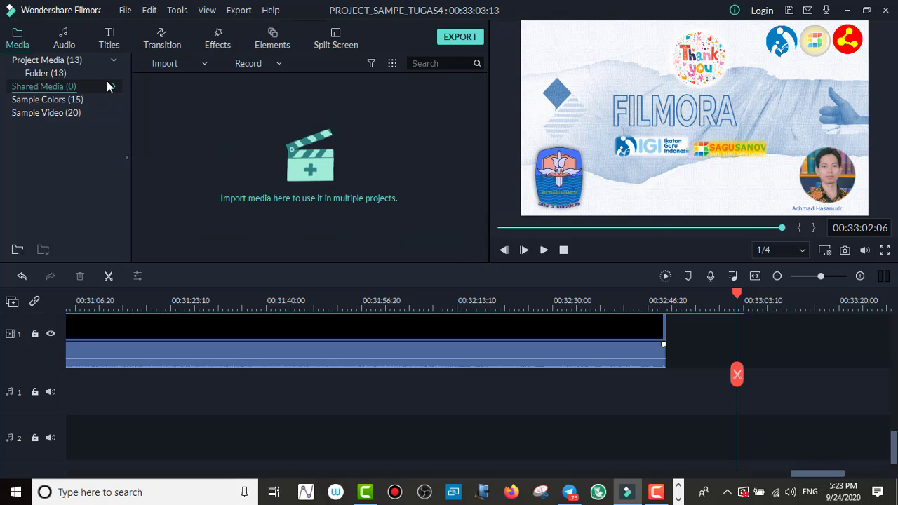
pyautogui.click(66, 42)
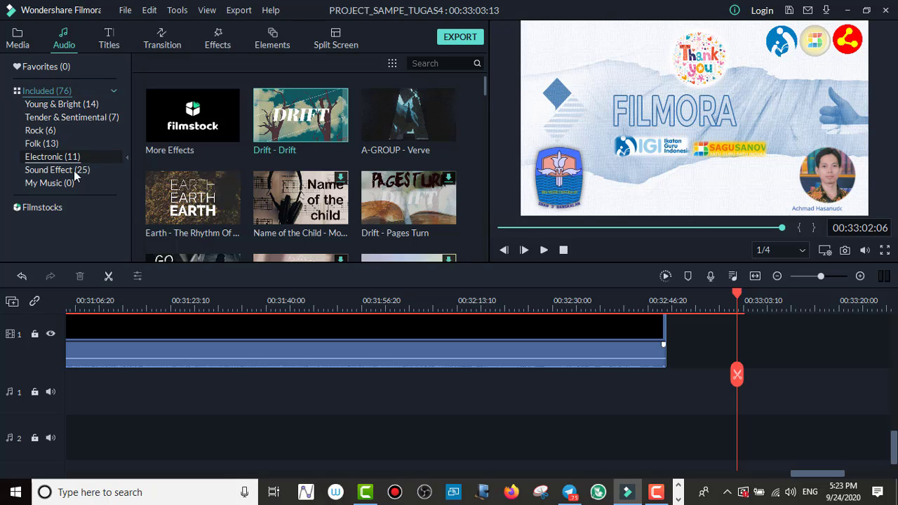
pyautogui.click(54, 183)
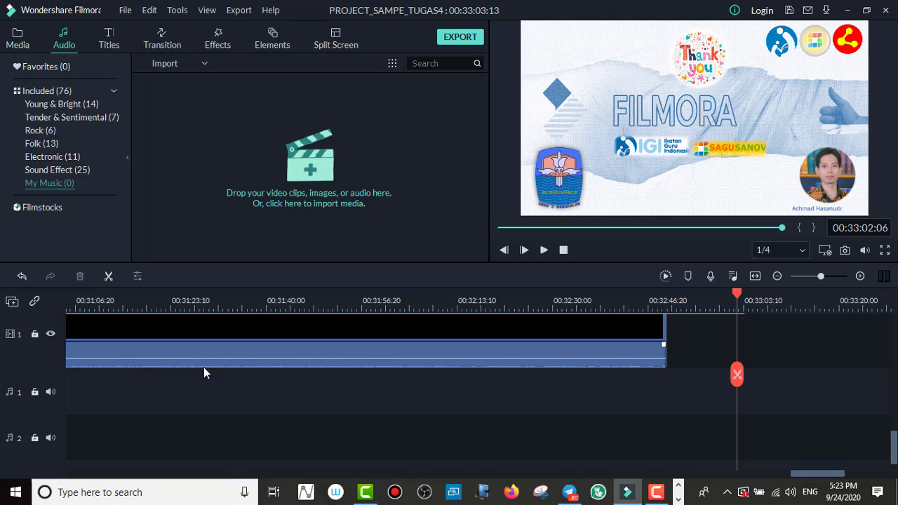
# Step: Play the project's opening from 00:00:15:18 and pause in the countdown at 00:00:25:23
pyautogui.scroll(5, 204, 373)
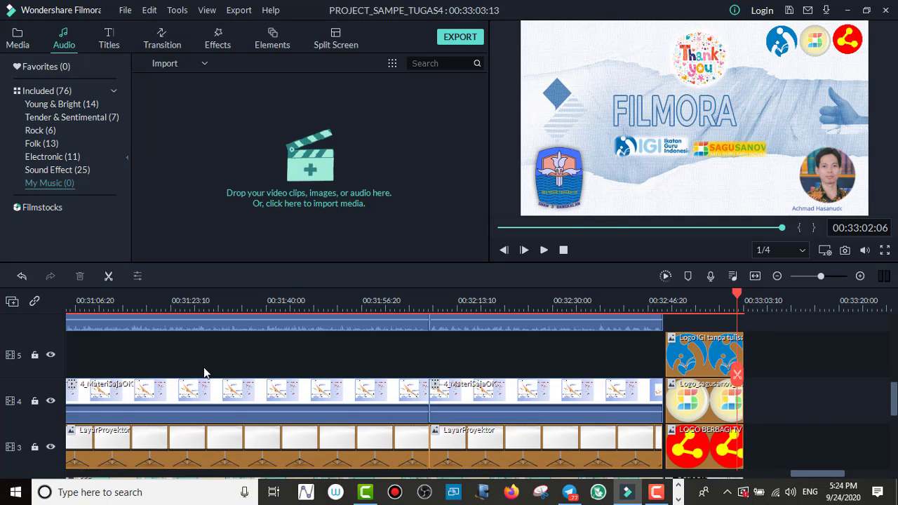
pyautogui.scroll(2, 204, 372)
pyautogui.scroll(4, 204, 372)
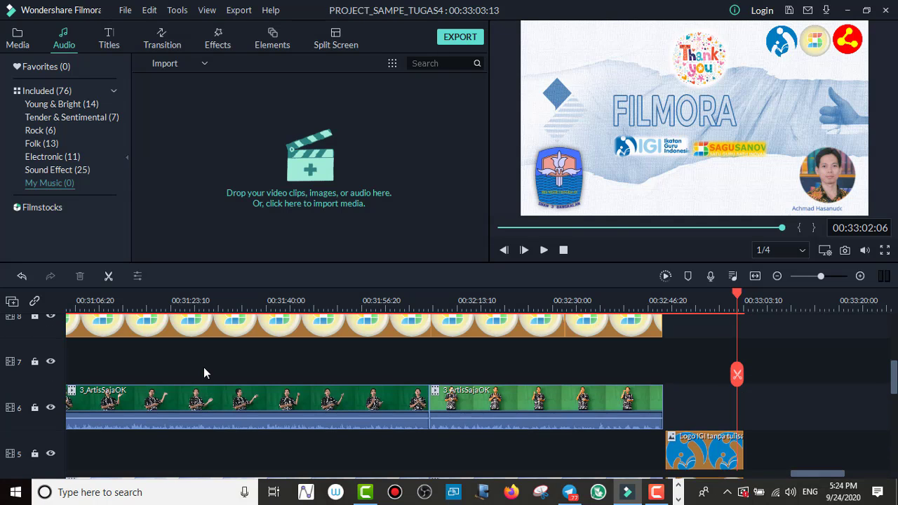
pyautogui.scroll(1, 204, 372)
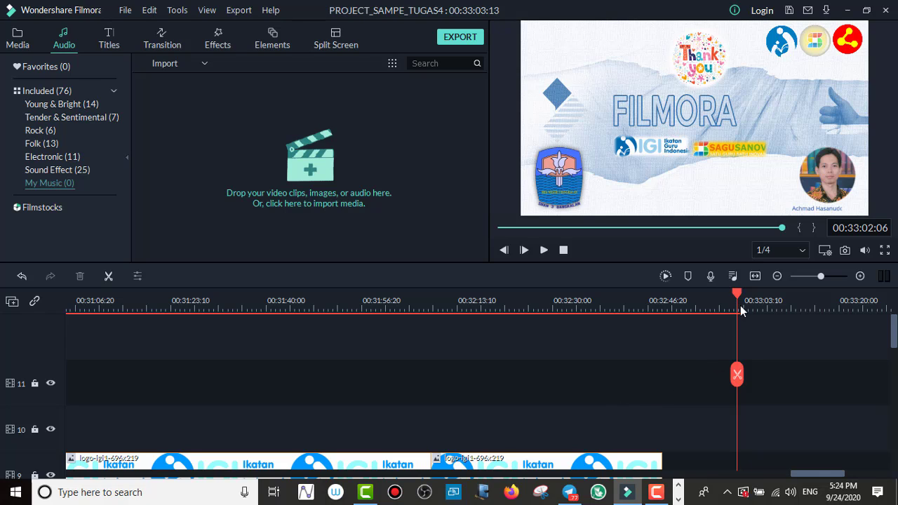
pyautogui.scroll(-1, 637, 409)
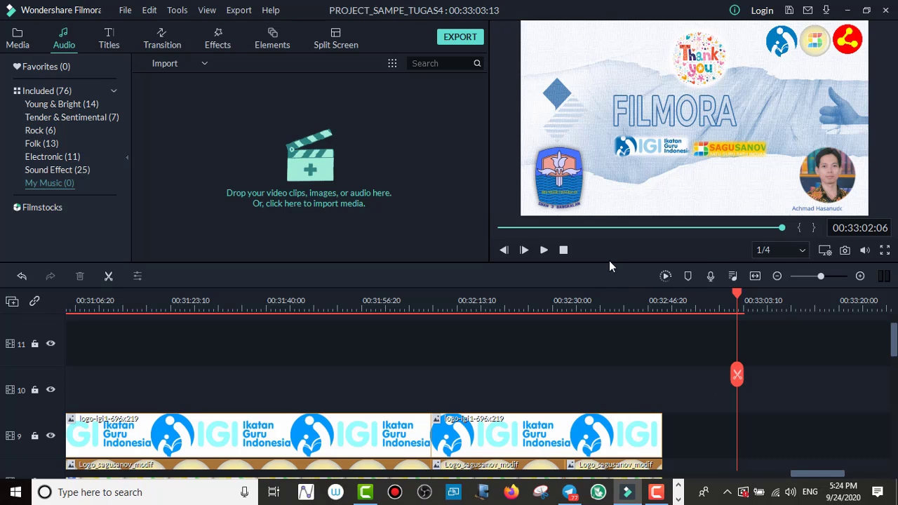
pyautogui.click(563, 250)
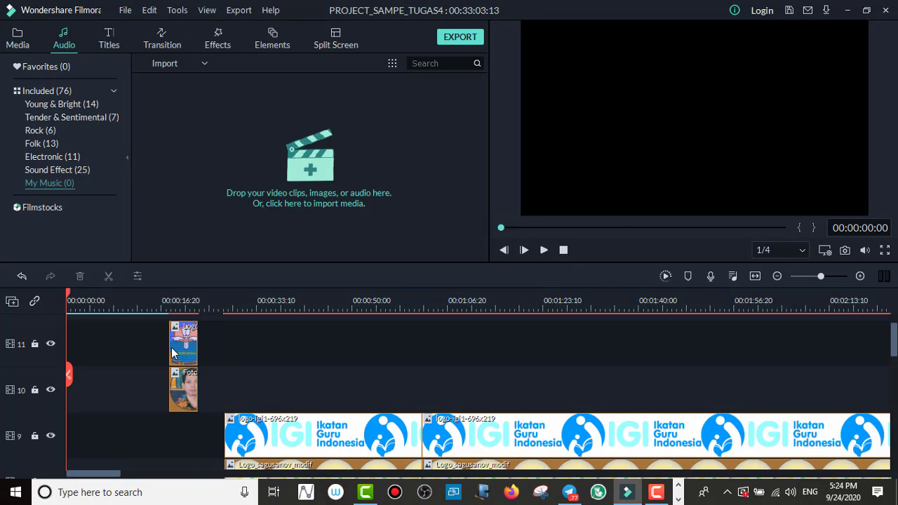
pyautogui.click(155, 293)
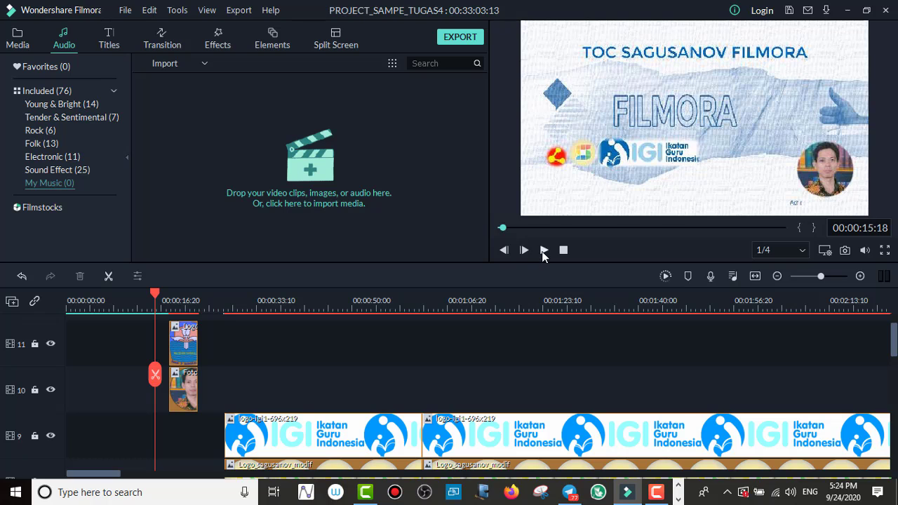
pyautogui.click(544, 251)
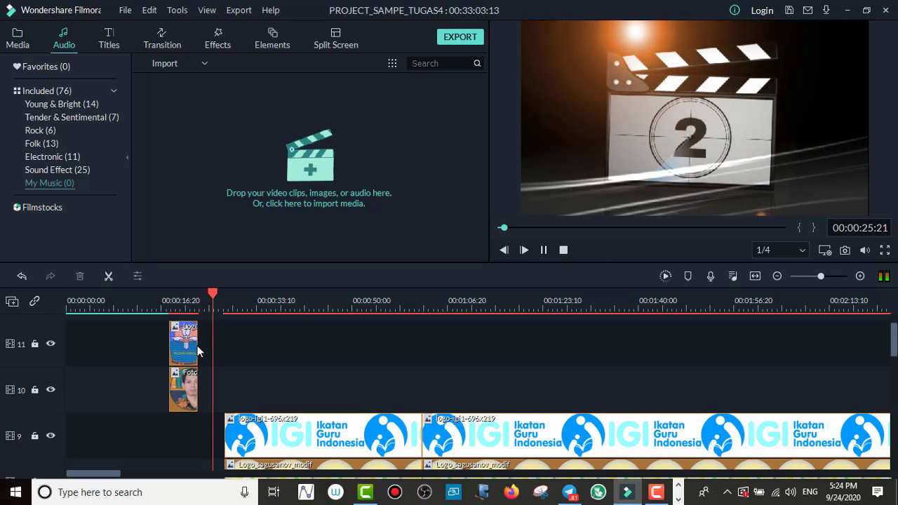
pyautogui.press('space')
# Step: Examine the tracks around the countdown, from the logo overlays down to the BackSoundOK clip and the first audio track
pyautogui.scroll(-4, 210, 365)
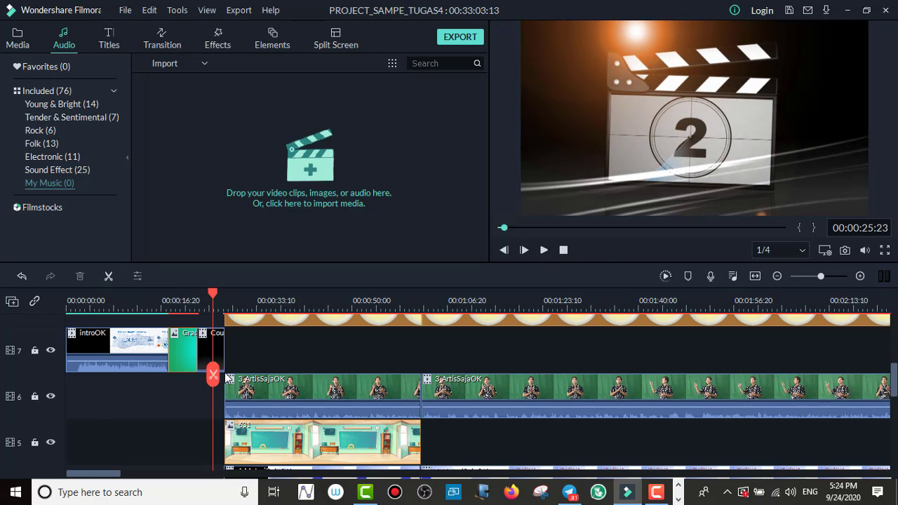
pyautogui.scroll(-3, 220, 390)
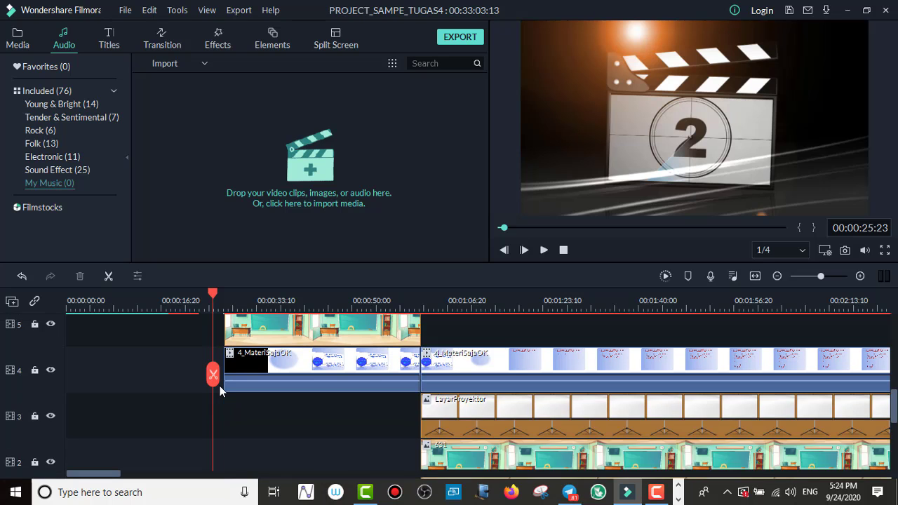
pyautogui.scroll(3, 221, 390)
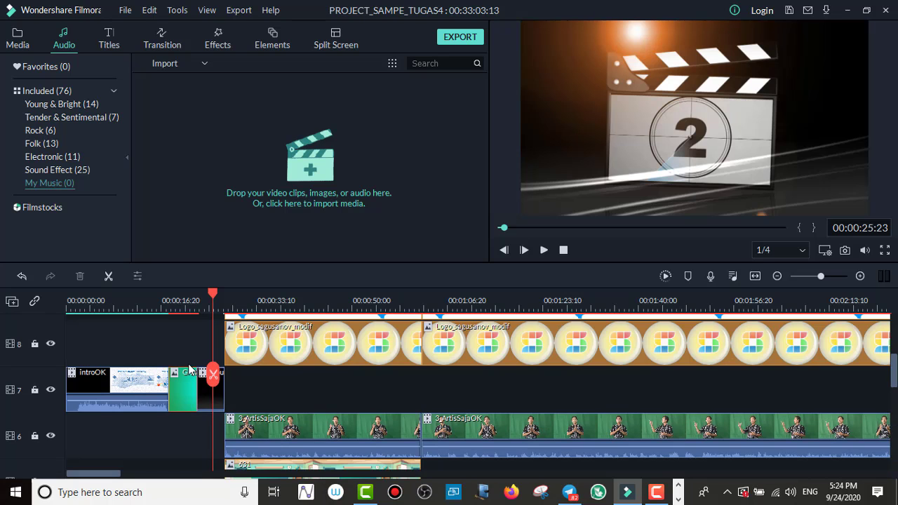
pyautogui.scroll(1, 177, 366)
pyautogui.scroll(1, 177, 364)
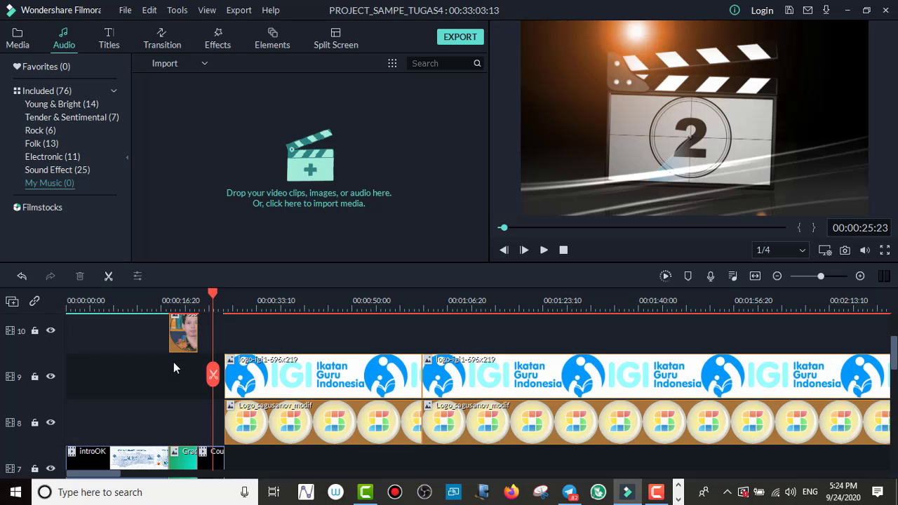
pyautogui.scroll(-1, 175, 360)
pyautogui.scroll(-1, 176, 358)
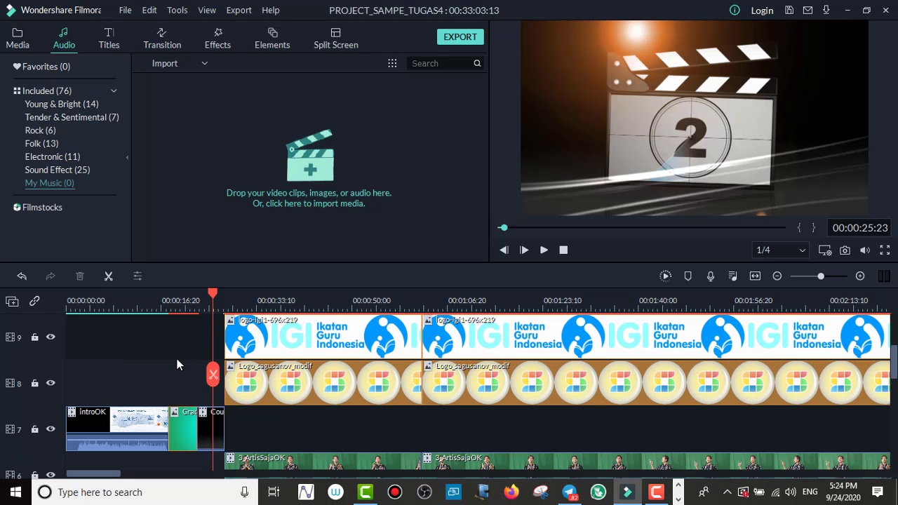
pyautogui.scroll(-1, 177, 360)
pyautogui.scroll(-1, 177, 361)
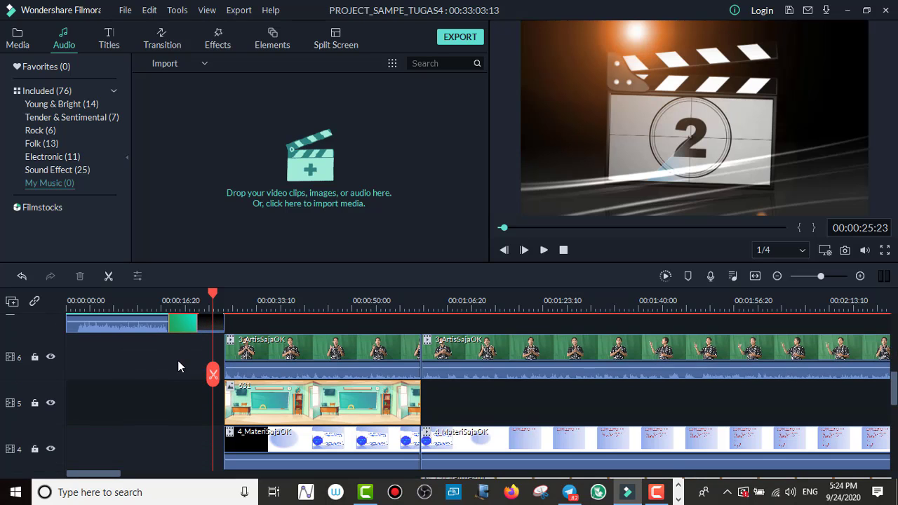
pyautogui.scroll(-1, 178, 365)
pyautogui.scroll(-4, 178, 365)
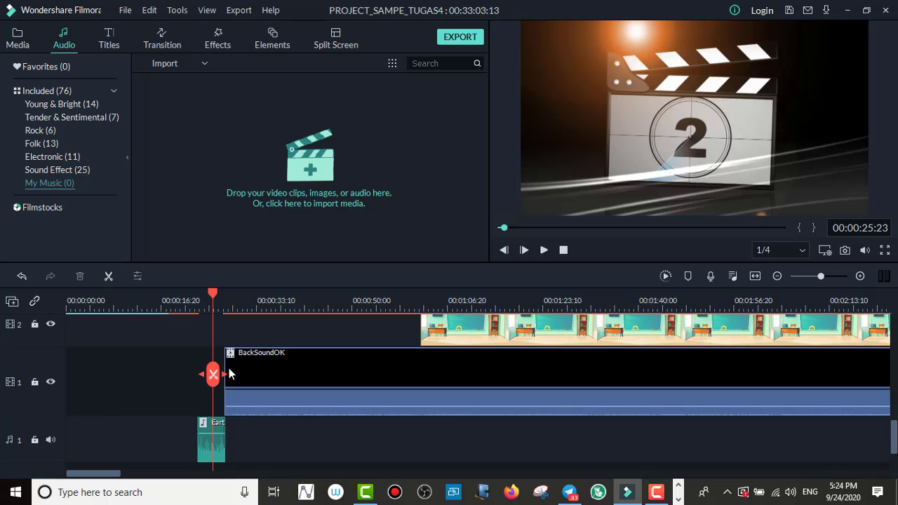
pyautogui.scroll(7, 248, 368)
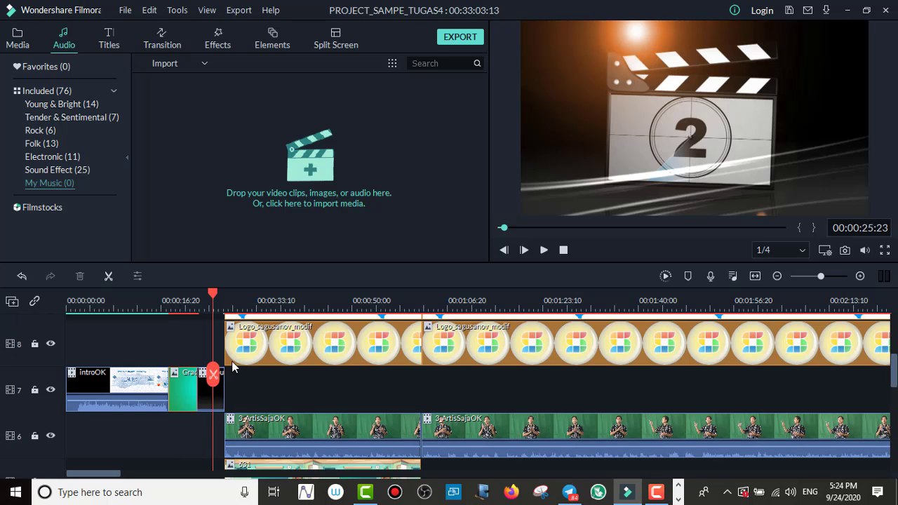
# Step: Move the playhead to 00:00:18:01 and inspect the BackSoundOK clip and the short Earth music clip on the first audio track
pyautogui.moveTo(213, 295); pyautogui.dragTo(169, 312)
pyautogui.scroll(-6, 204, 350)
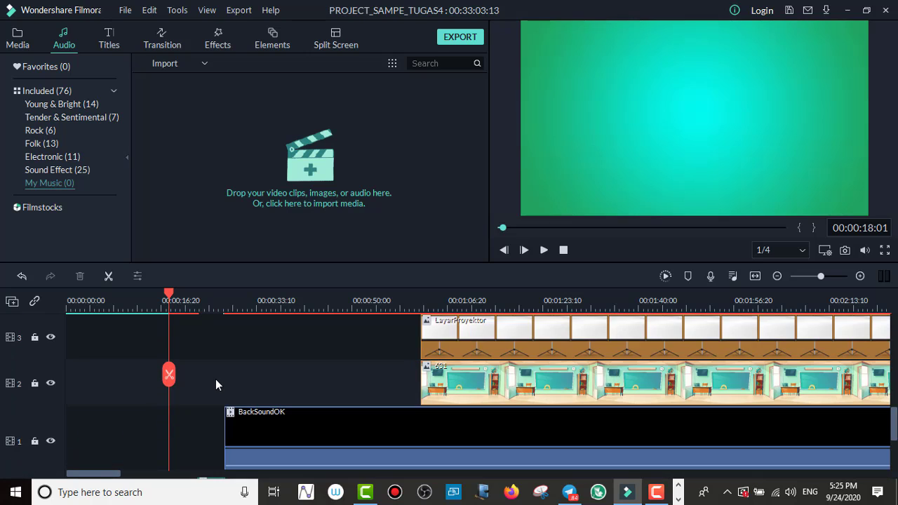
pyautogui.scroll(-2, 281, 386)
pyautogui.scroll(1, 278, 379)
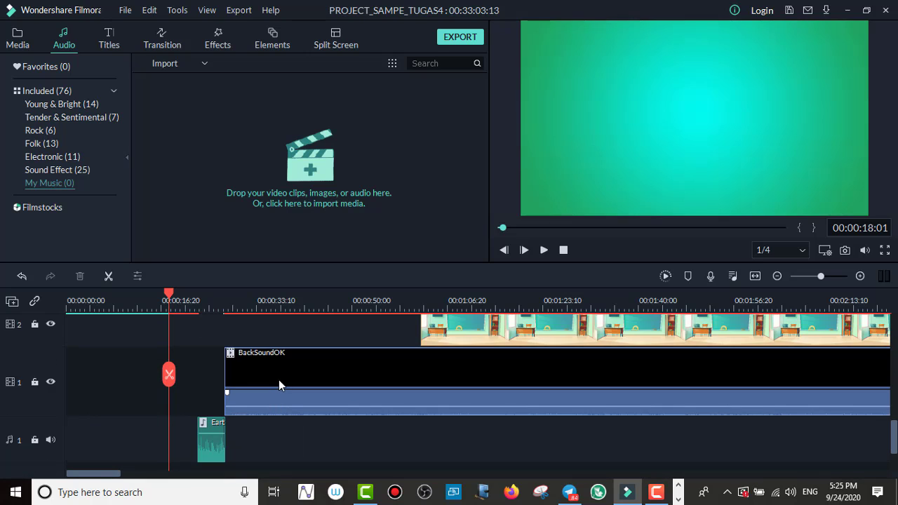
pyautogui.click(286, 378)
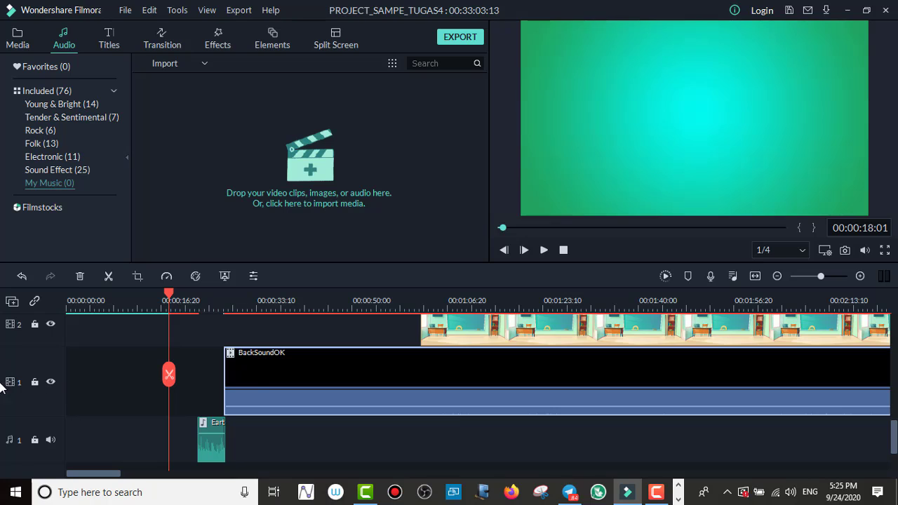
pyautogui.scroll(-1, 259, 399)
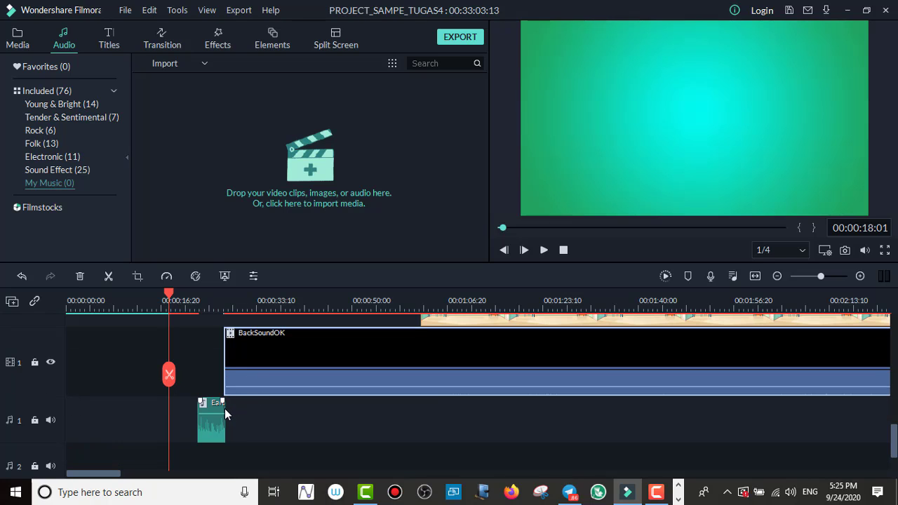
pyautogui.scroll(3, 231, 406)
pyautogui.scroll(-3, 230, 402)
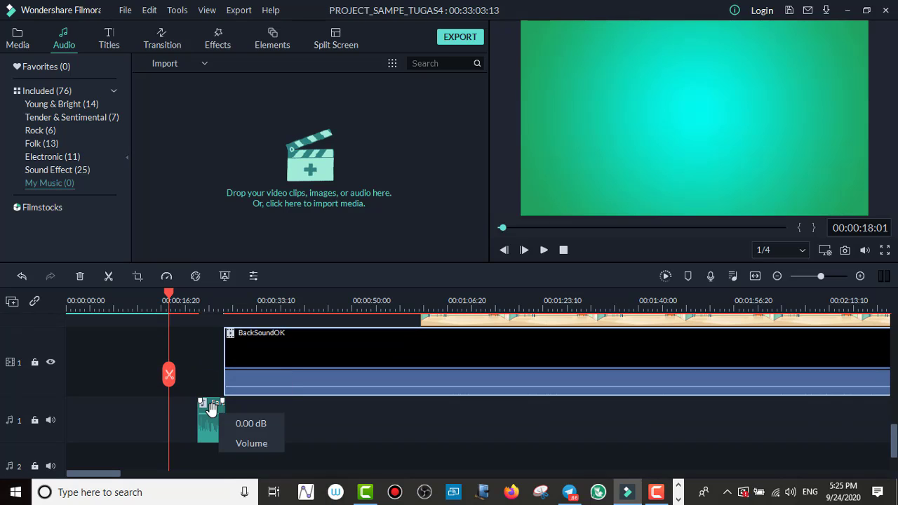
# Step: Try deleting the short Earth music clip from the first audio track, and undo the deletion
pyautogui.click(210, 423)
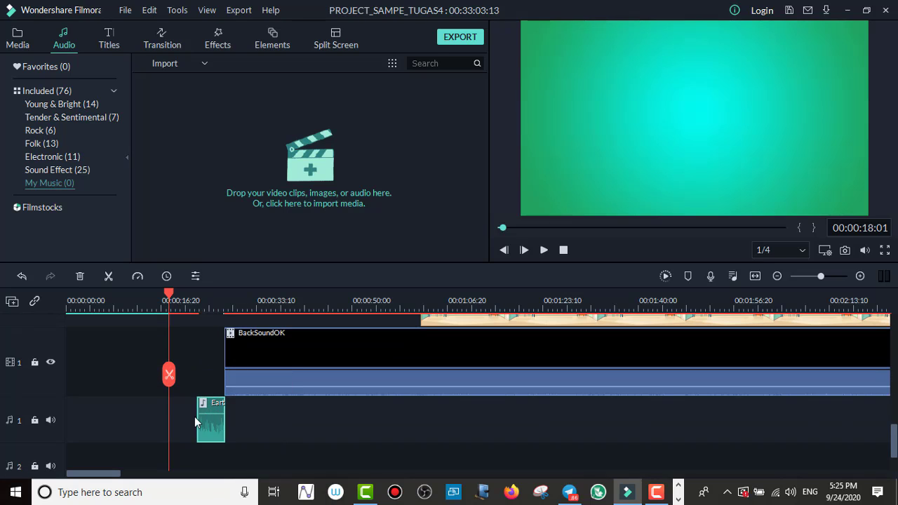
pyautogui.moveTo(210, 415)
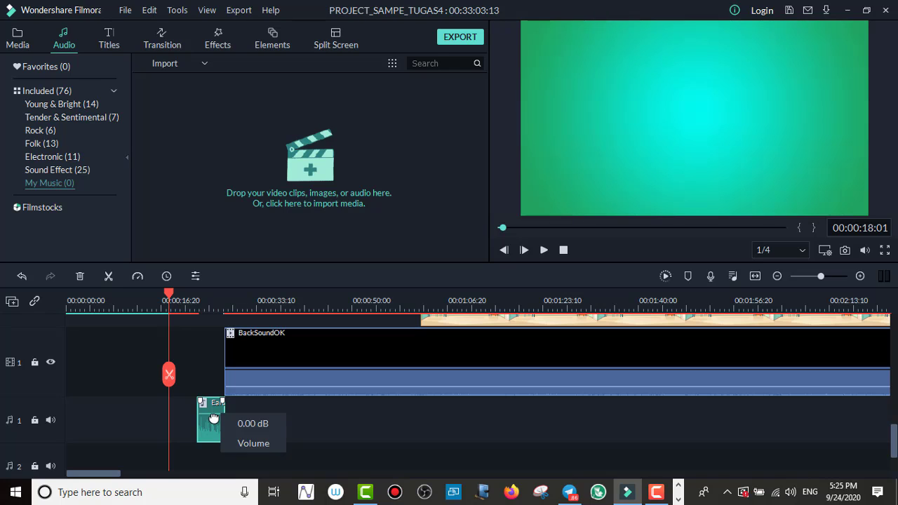
pyautogui.hotkey('alt', 'Delete')
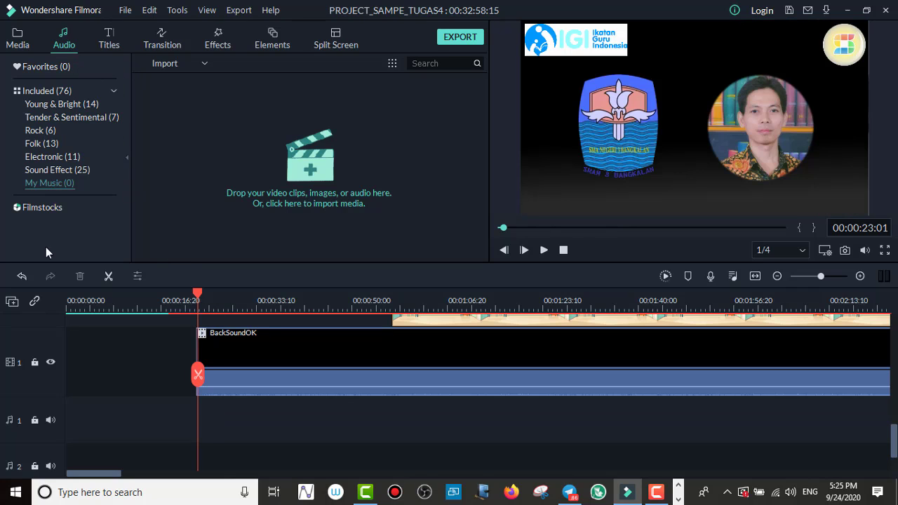
pyautogui.click(22, 276)
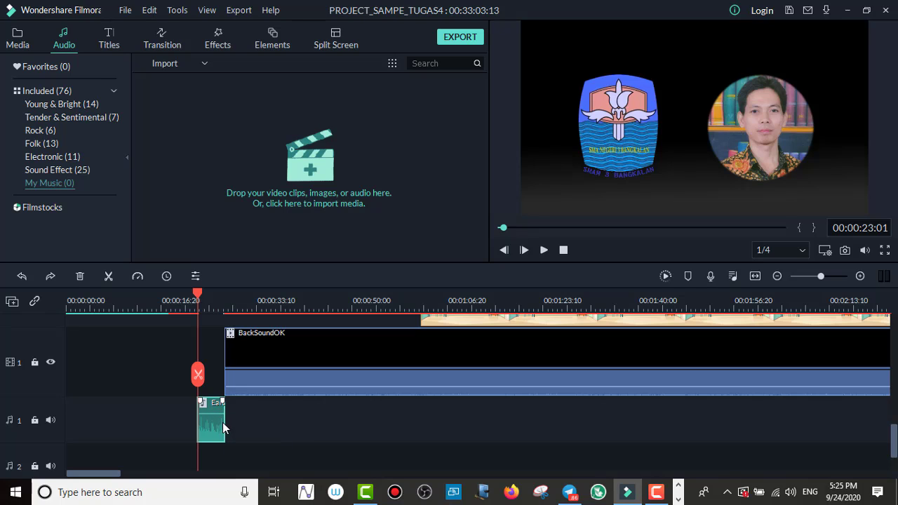
# Step: Compare the short Earth music clip's extent with the intro, gradient and countdown clips on video track 7
pyautogui.scroll(5, 218, 418)
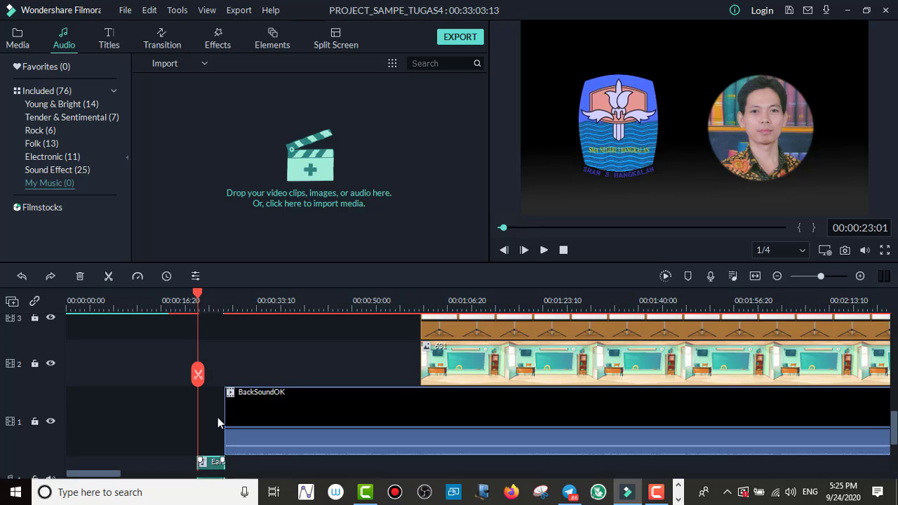
pyautogui.scroll(3, 215, 404)
pyautogui.scroll(-6, 215, 405)
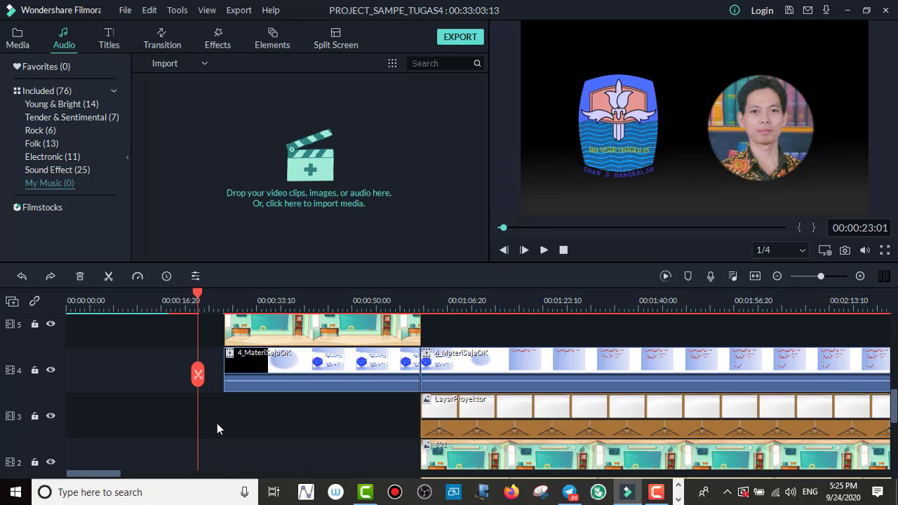
pyautogui.scroll(-1, 210, 457)
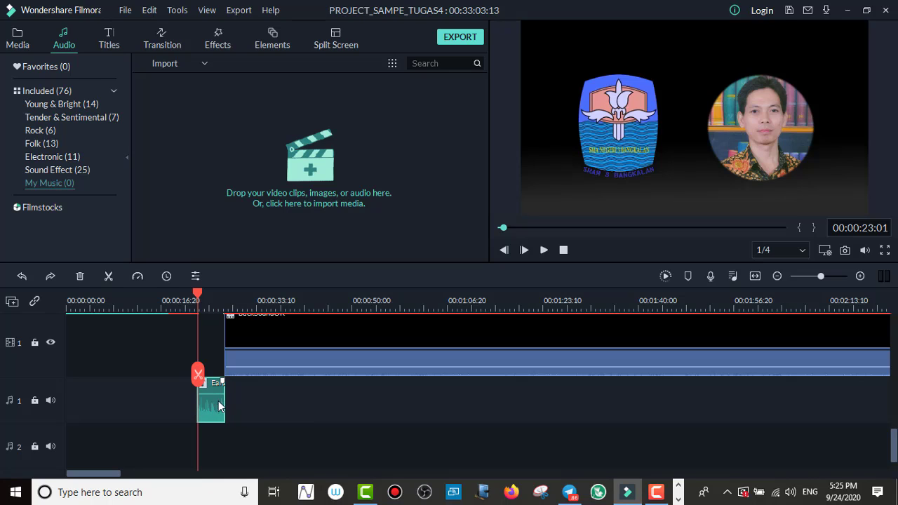
pyautogui.moveTo(225, 399)
pyautogui.mouseDown()
pyautogui.moveTo(247, 399)
pyautogui.moveTo(226, 399)
pyautogui.mouseUp()
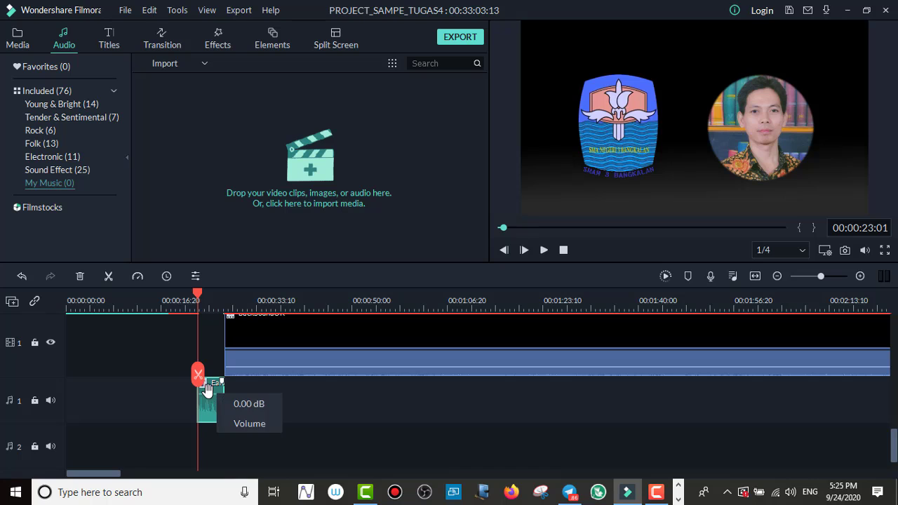
pyautogui.scroll(1, 211, 407)
pyautogui.scroll(5, 215, 410)
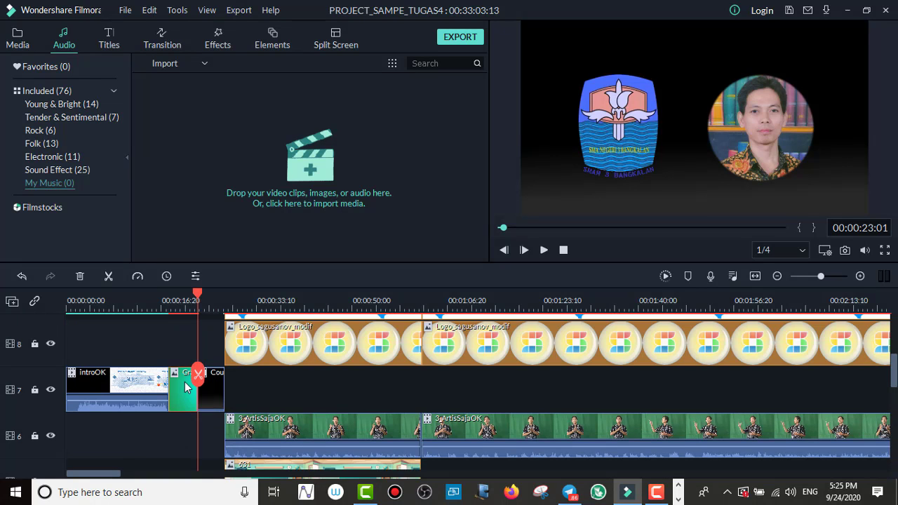
pyautogui.scroll(-6, 187, 385)
pyautogui.scroll(5, 183, 373)
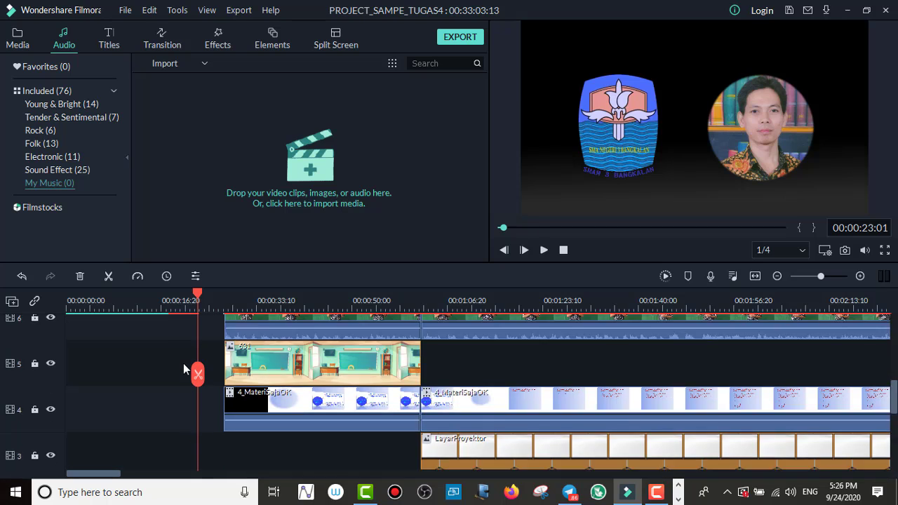
pyautogui.scroll(-6, 184, 363)
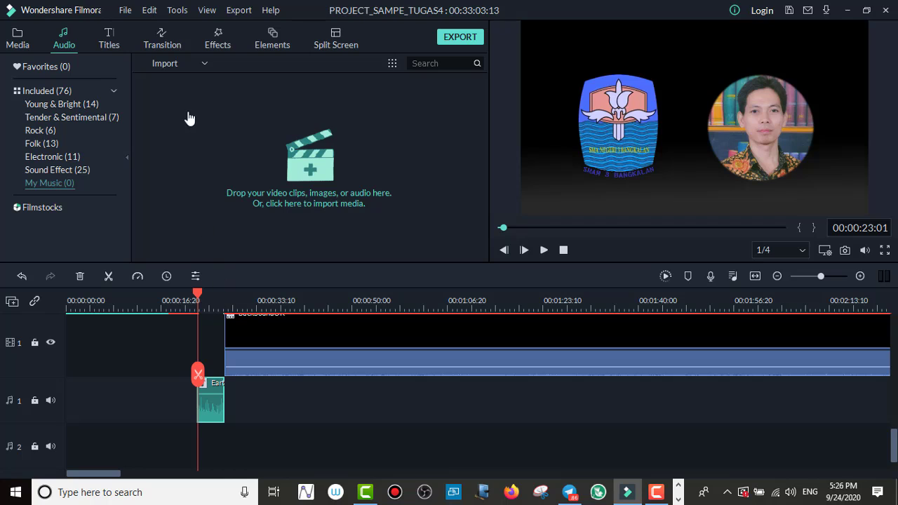
# Step: Add Earth - The Rhythm Of Memories from the included music to the second audio track, starting at 00:00:18:01
pyautogui.click(64, 96)
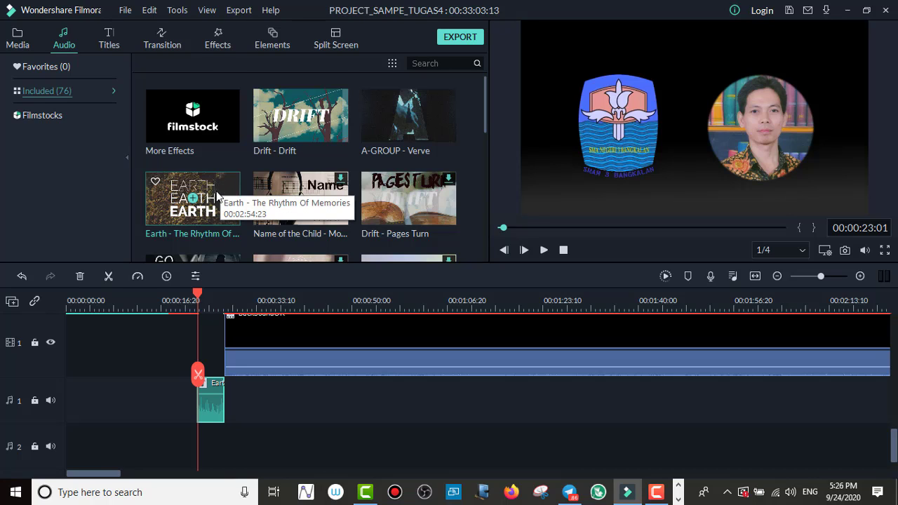
pyautogui.scroll(-3, 214, 190)
pyautogui.scroll(5, 252, 195)
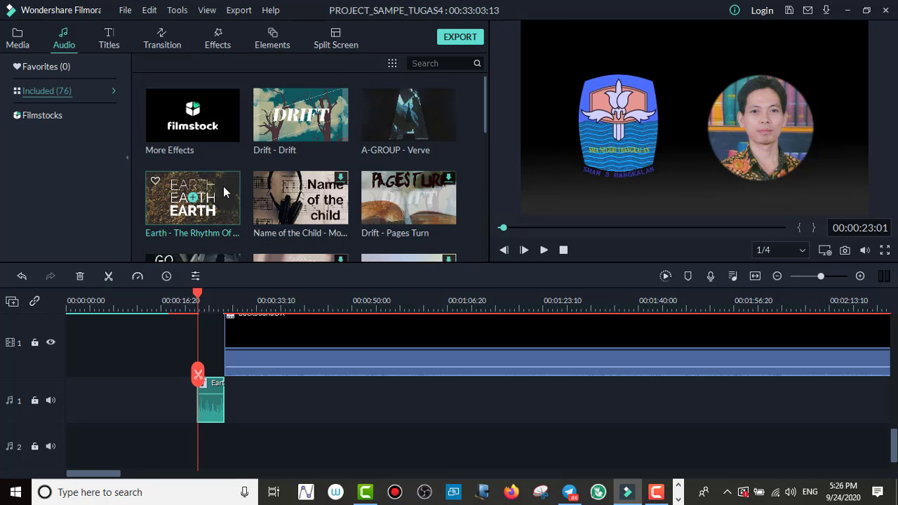
pyautogui.moveTo(223, 186); pyautogui.dragTo(169, 442)
pyautogui.scroll(10, 173, 410)
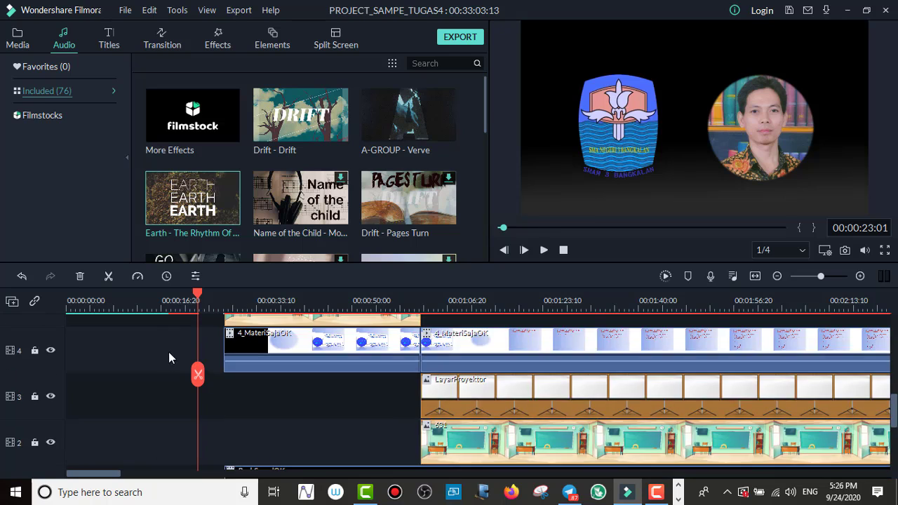
pyautogui.moveTo(197, 296); pyautogui.dragTo(169, 306)
pyautogui.scroll(-10, 215, 384)
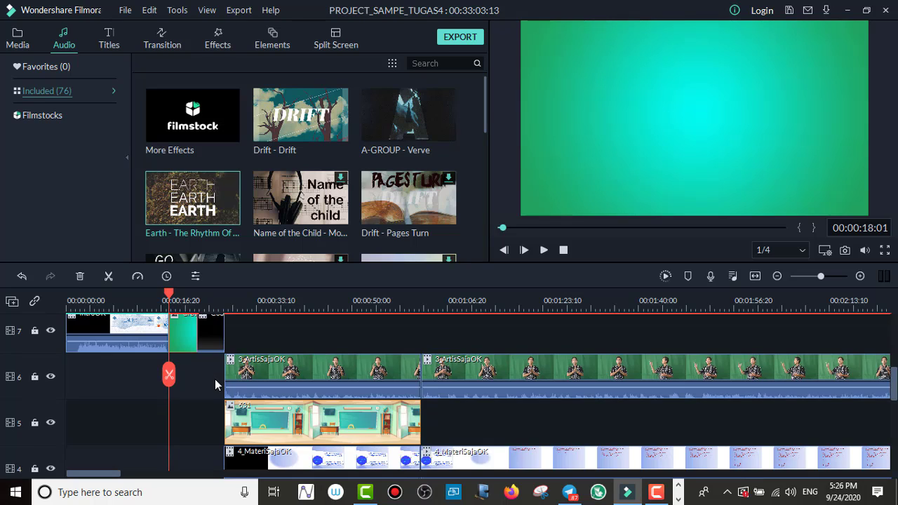
pyautogui.moveTo(230, 419)
pyautogui.mouseDown()
pyautogui.moveTo(246, 429)
pyautogui.moveTo(228, 427)
pyautogui.moveTo(249, 410)
pyautogui.moveTo(231, 410)
pyautogui.moveTo(259, 411)
pyautogui.moveTo(226, 410)
pyautogui.mouseUp()
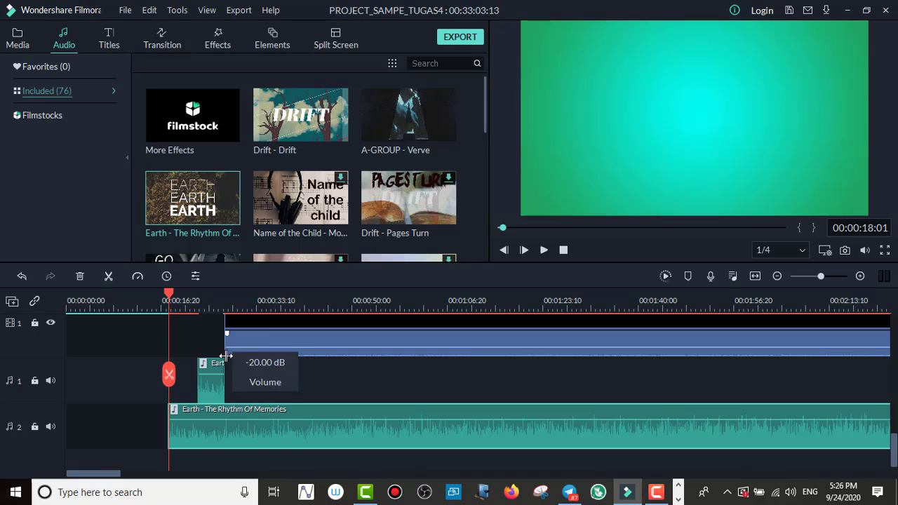
# Step: Try deleting the short Earth clip above the new music clip, and undo the deletion
pyautogui.click(215, 384)
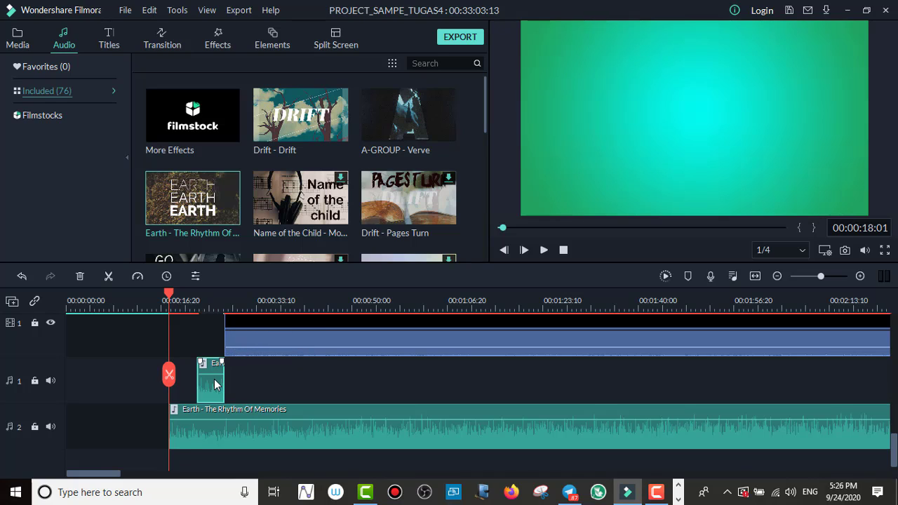
pyautogui.press('Delete')
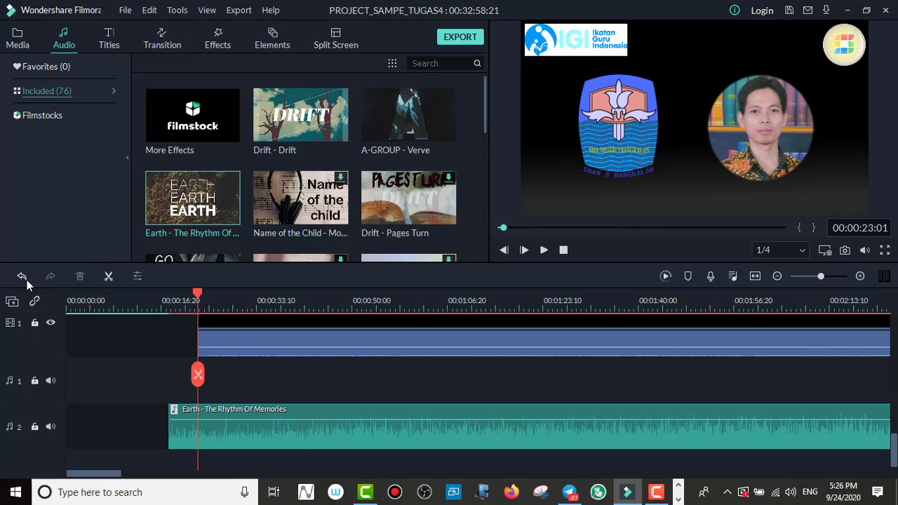
pyautogui.click(26, 280)
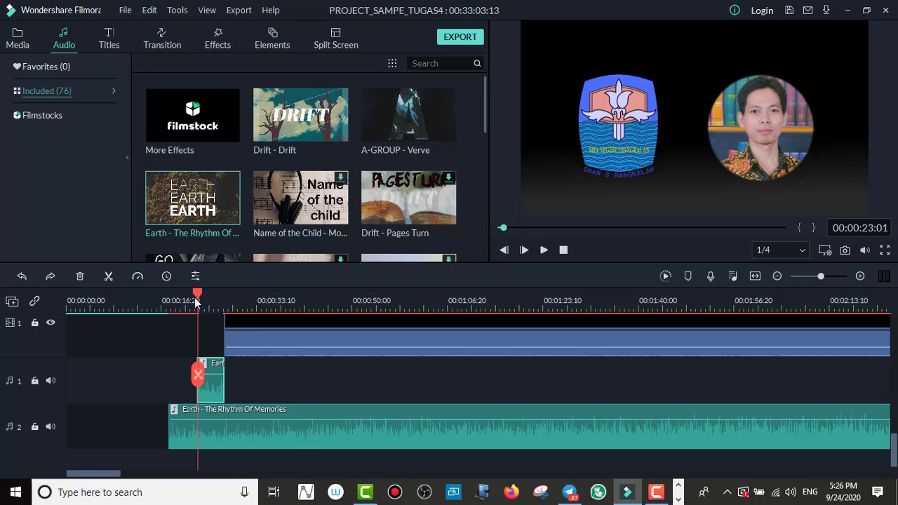
# Step: Trim the end of the long Earth - The Rhythm Of Memories clip to the playhead at 00:00:27:24
pyautogui.moveTo(198, 294); pyautogui.dragTo(224, 370)
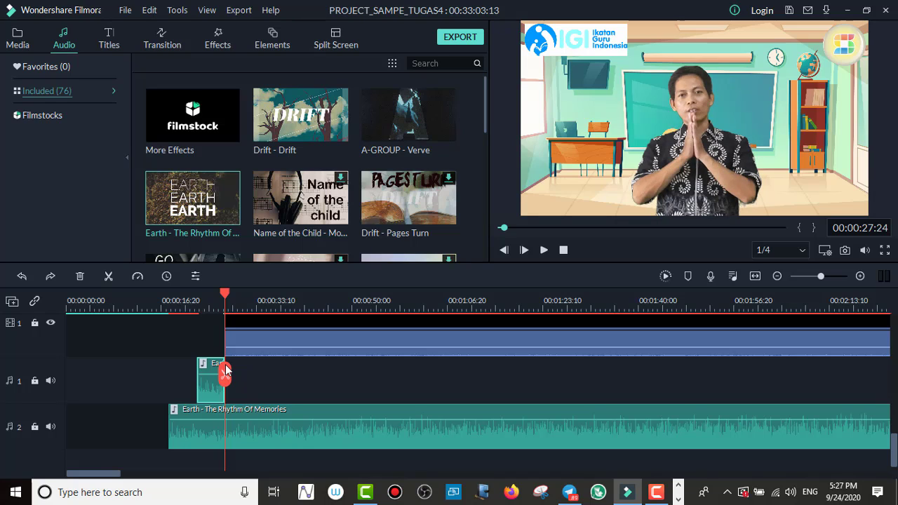
pyautogui.rightClick(275, 414)
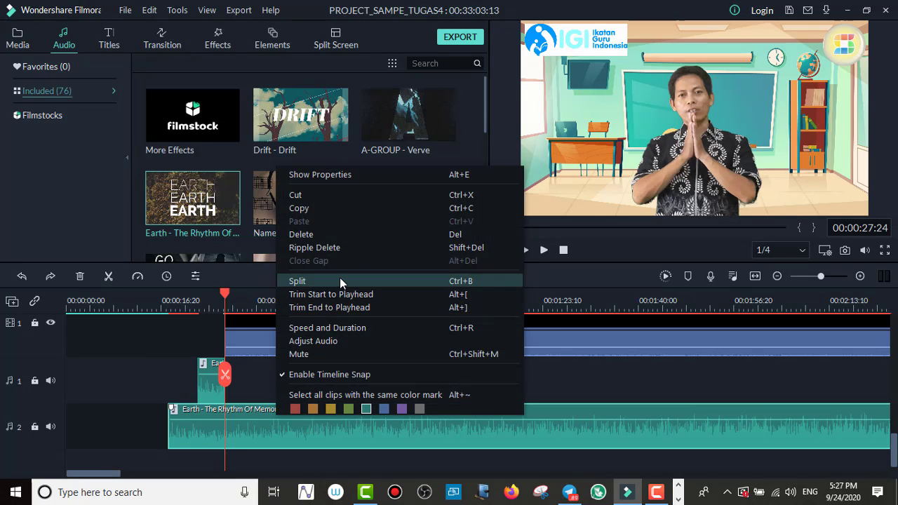
pyautogui.click(359, 308)
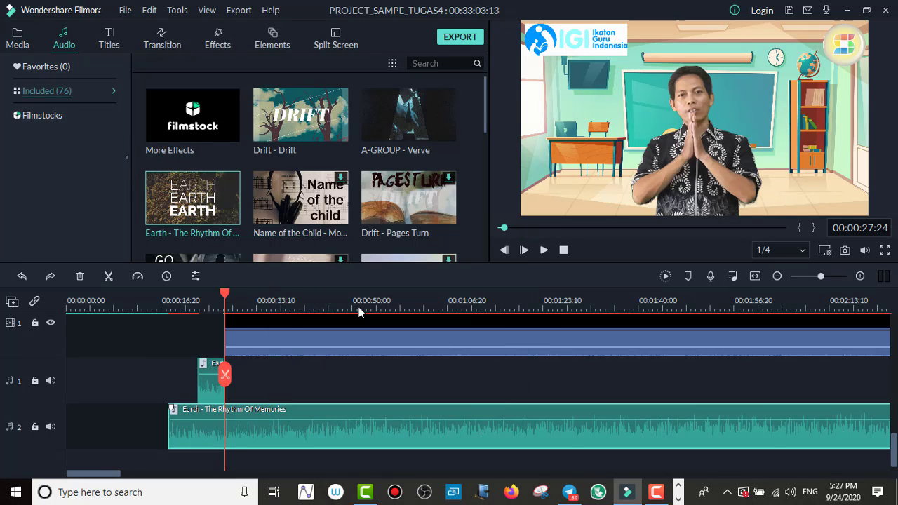
# Step: Delete the short Earth clip from the first audio track and move the trimmed music clip up into its place
pyautogui.click(207, 391)
pyautogui.hotkey('alt', 'Delete')
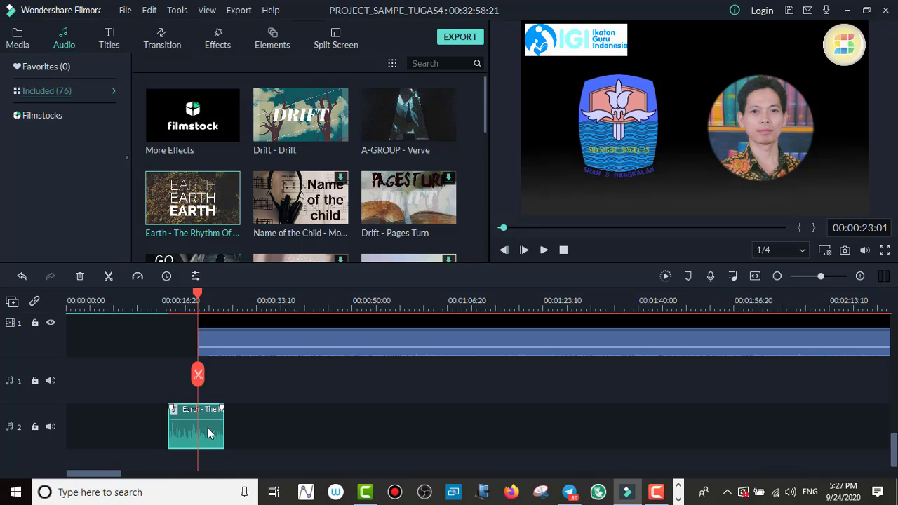
pyautogui.moveTo(208, 428); pyautogui.dragTo(210, 394)
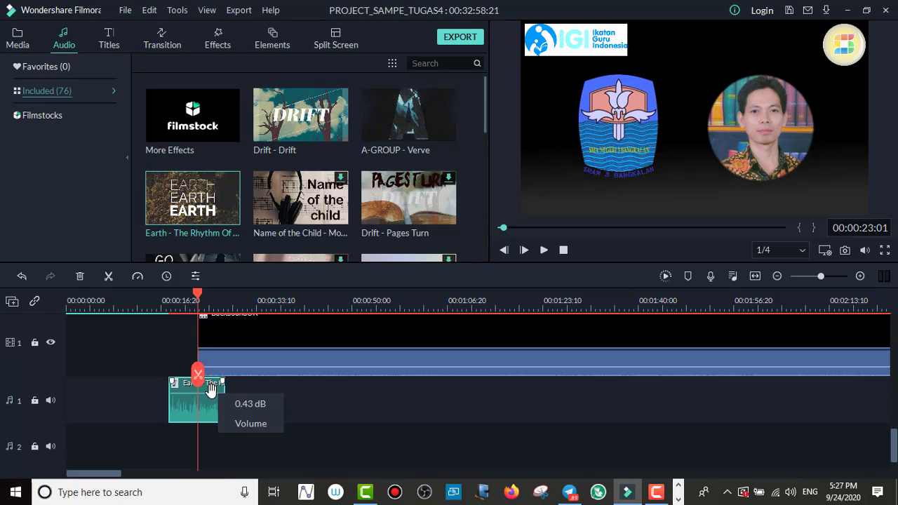
# Step: Check the tracks around the moved music clip, play the project from the clip's start, and pause at 00:00:29:14
pyautogui.scroll(5, 210, 391)
pyautogui.scroll(4, 211, 391)
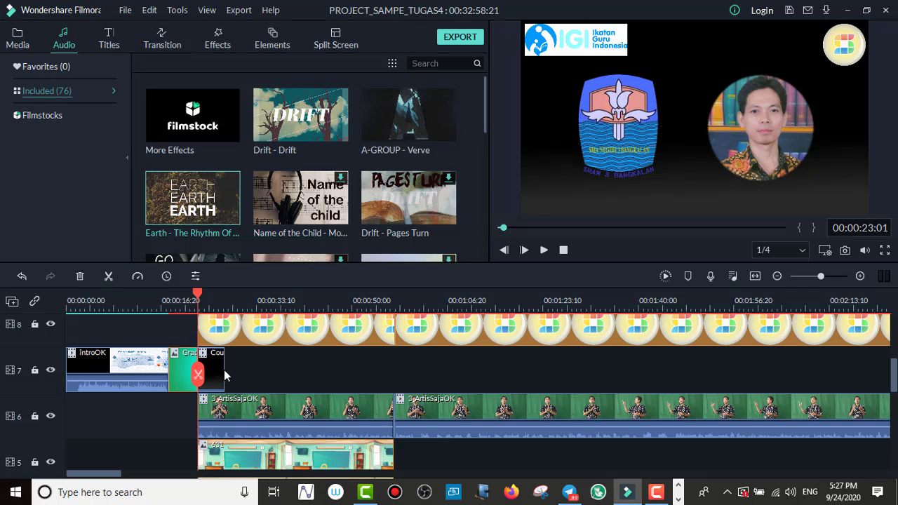
pyautogui.scroll(-8, 203, 386)
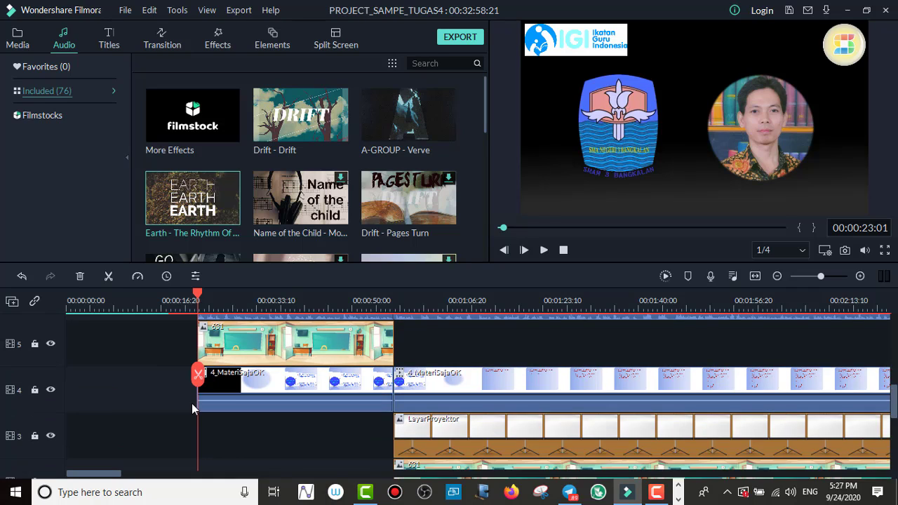
pyautogui.scroll(-2, 190, 411)
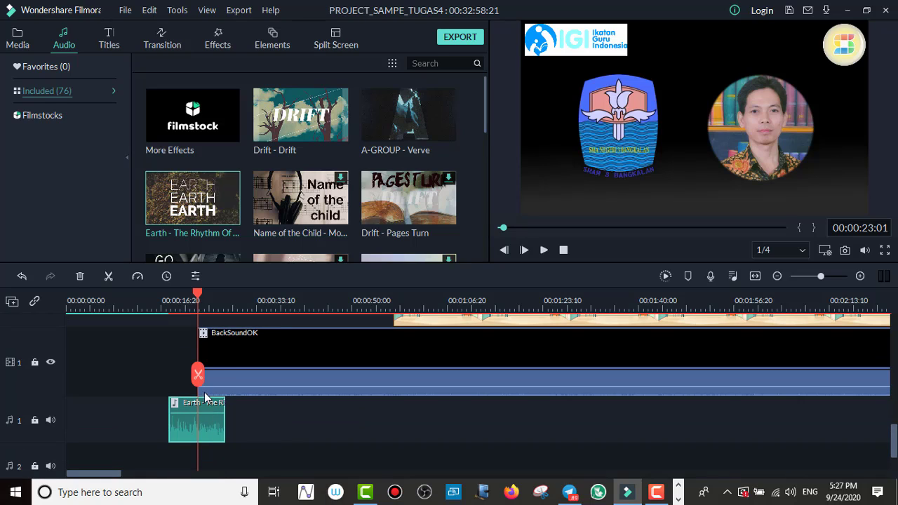
pyautogui.scroll(2, 199, 365)
pyautogui.scroll(-1, 209, 322)
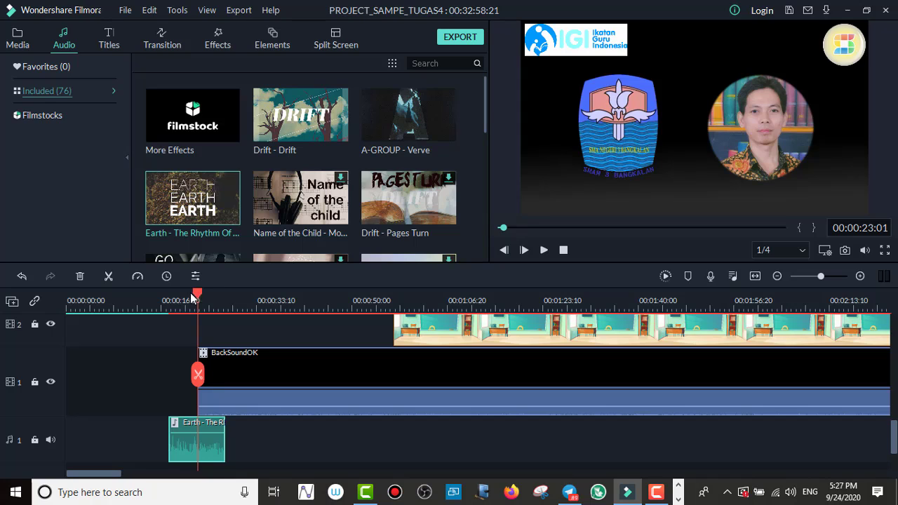
pyautogui.moveTo(193, 297); pyautogui.dragTo(168, 302)
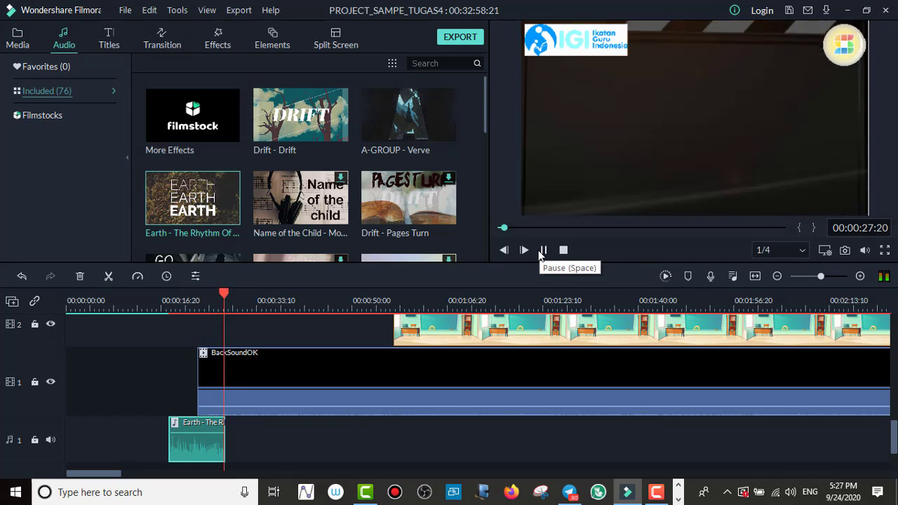
pyautogui.click(543, 250)
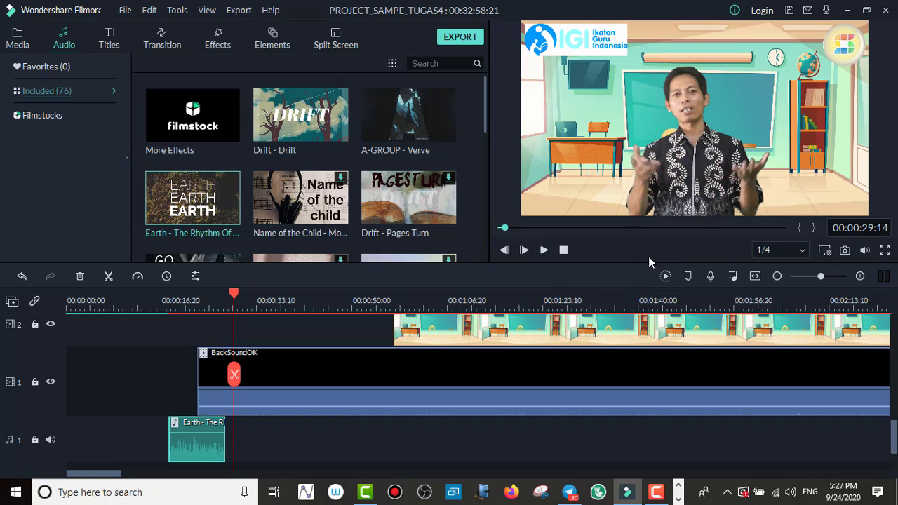
# Step: Stop the opening preview, go to the end of the project, and play the transition into the outro from 00:32:43:13
pyautogui.click(563, 250)
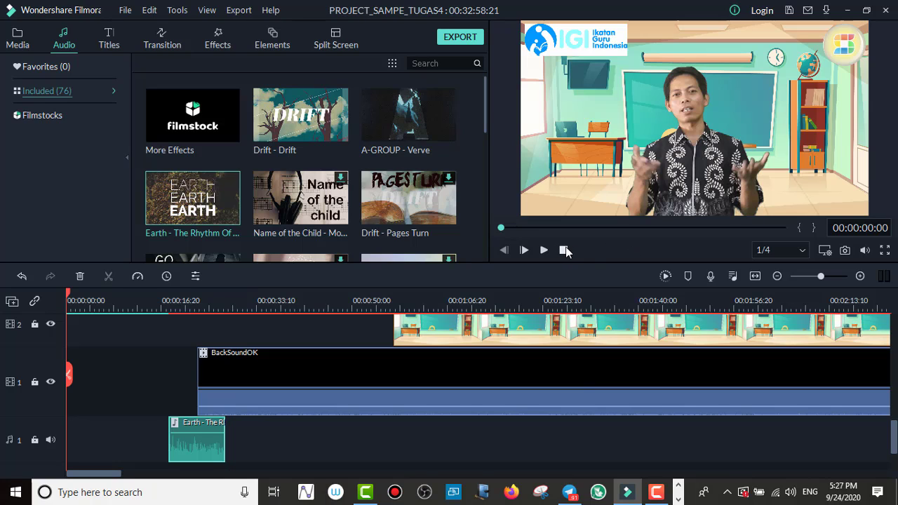
pyautogui.moveTo(502, 228); pyautogui.dragTo(824, 269)
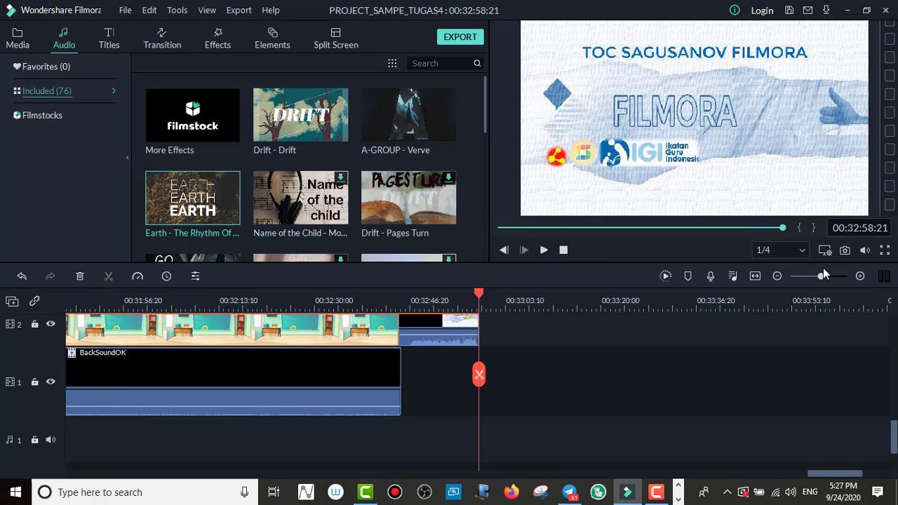
pyautogui.scroll(5, 526, 368)
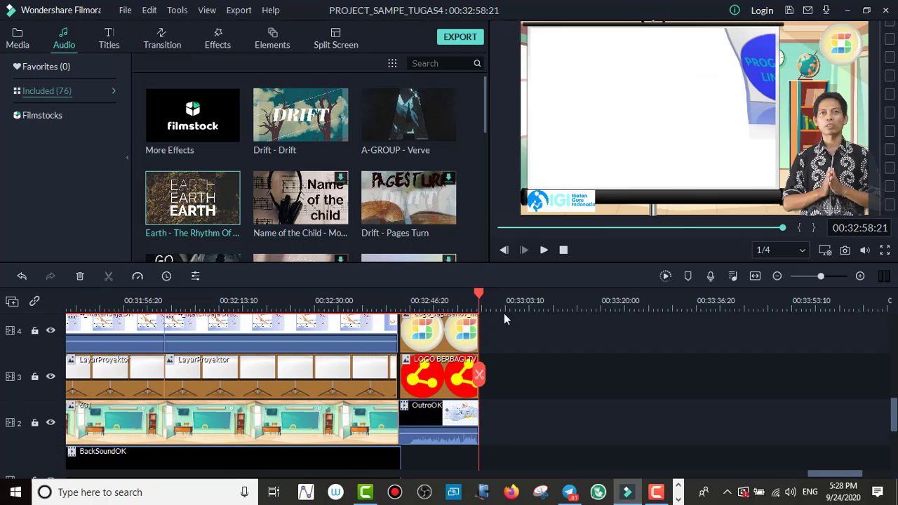
pyautogui.moveTo(480, 294); pyautogui.dragTo(393, 309)
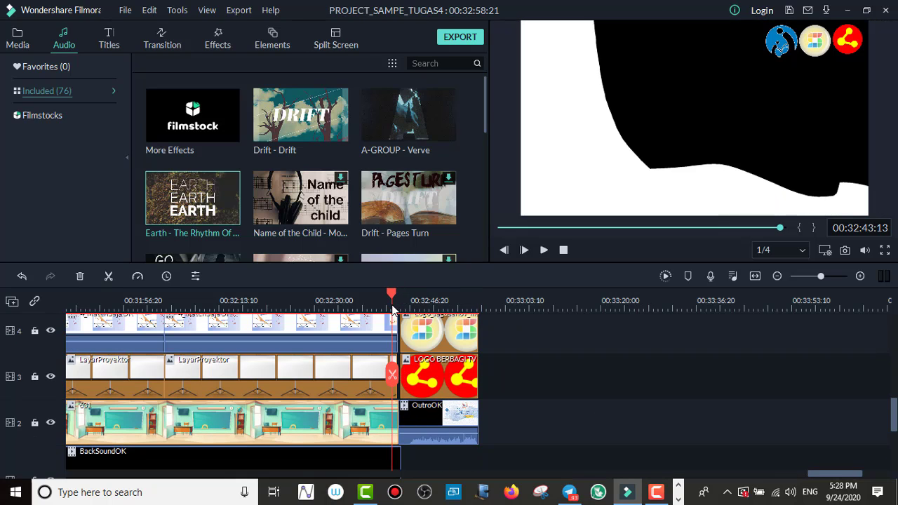
pyautogui.moveTo(893, 413); pyautogui.dragTo(894, 382)
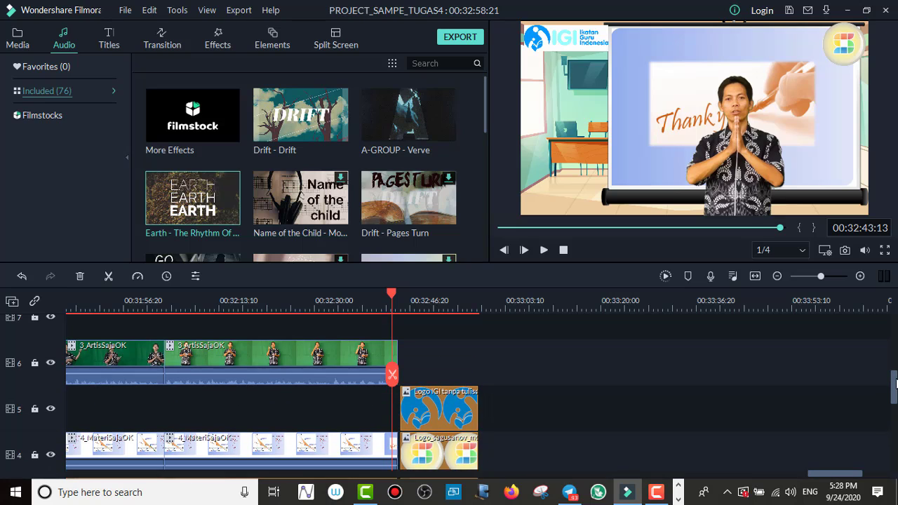
pyautogui.click(544, 250)
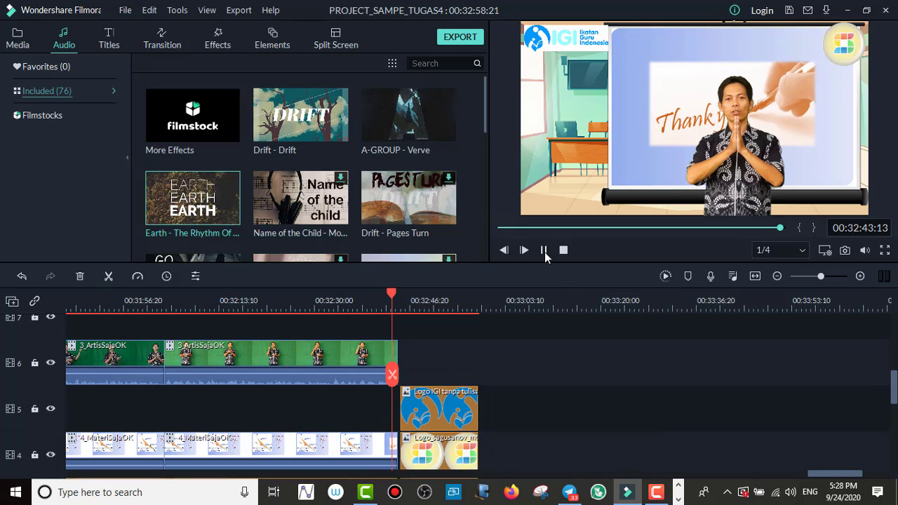